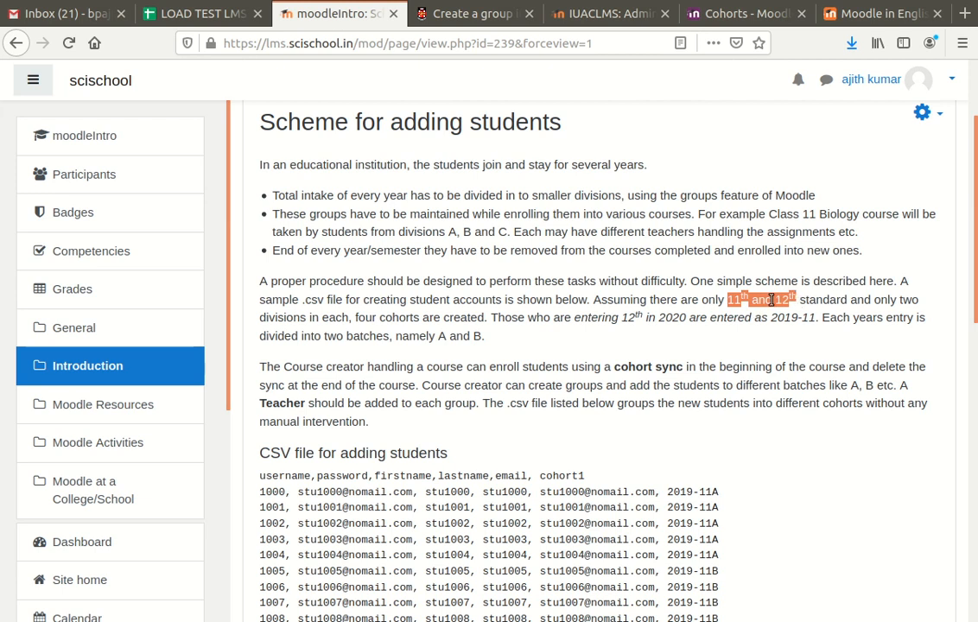
Examine the scheme for adding students, including the A and B batches, and the username and cohort1 columns of the student CSV sample.
drag(441, 338, 492, 342)
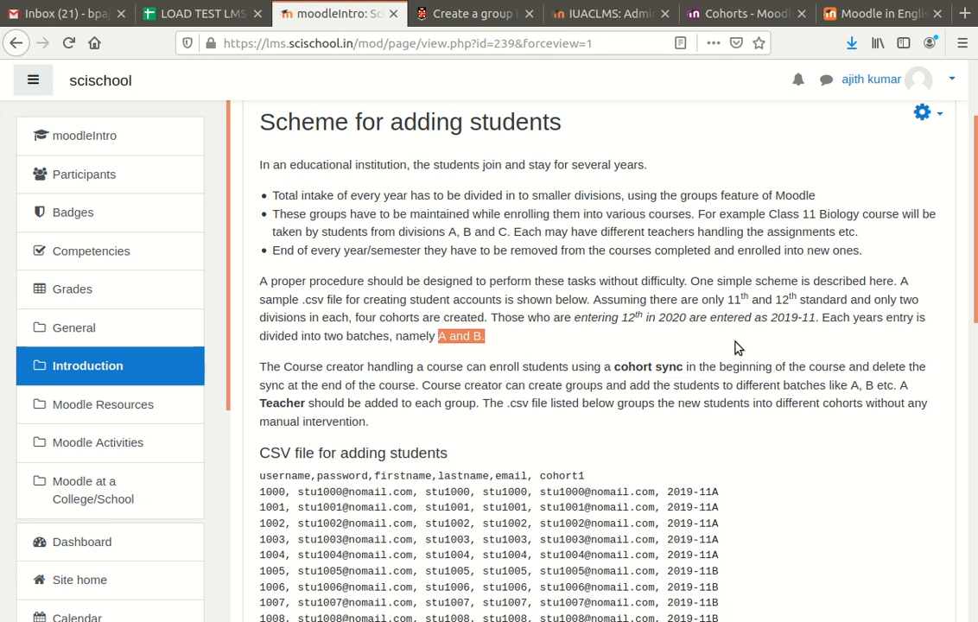
click(601, 344)
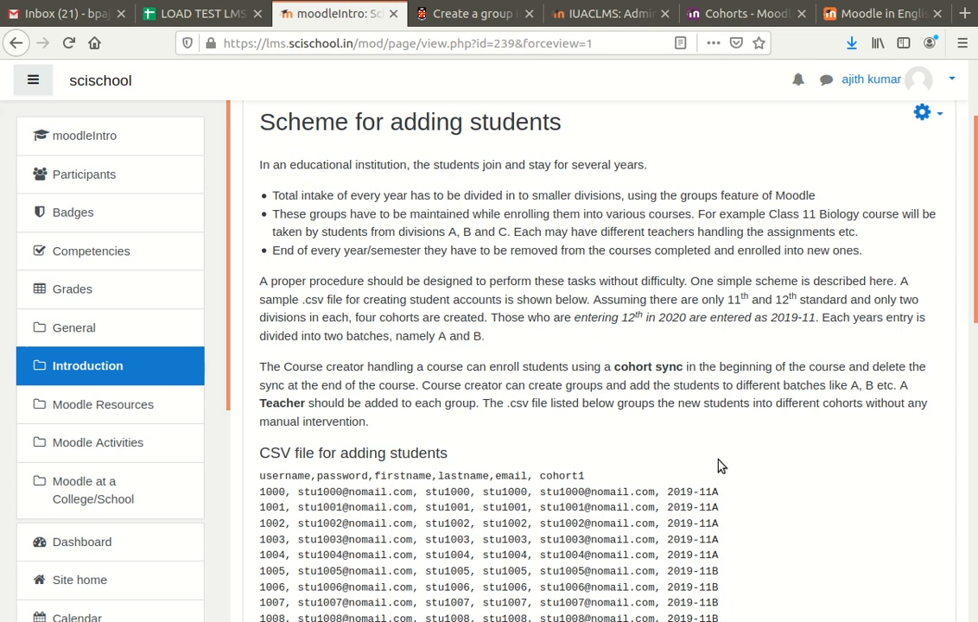
scroll(717, 466, down, 2)
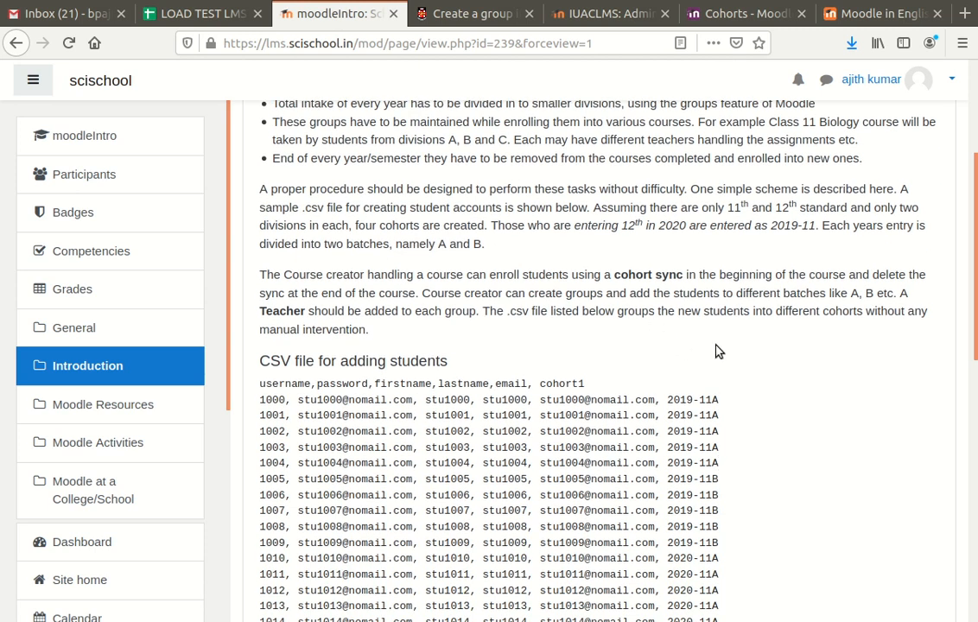
scroll(757, 434, down, 2)
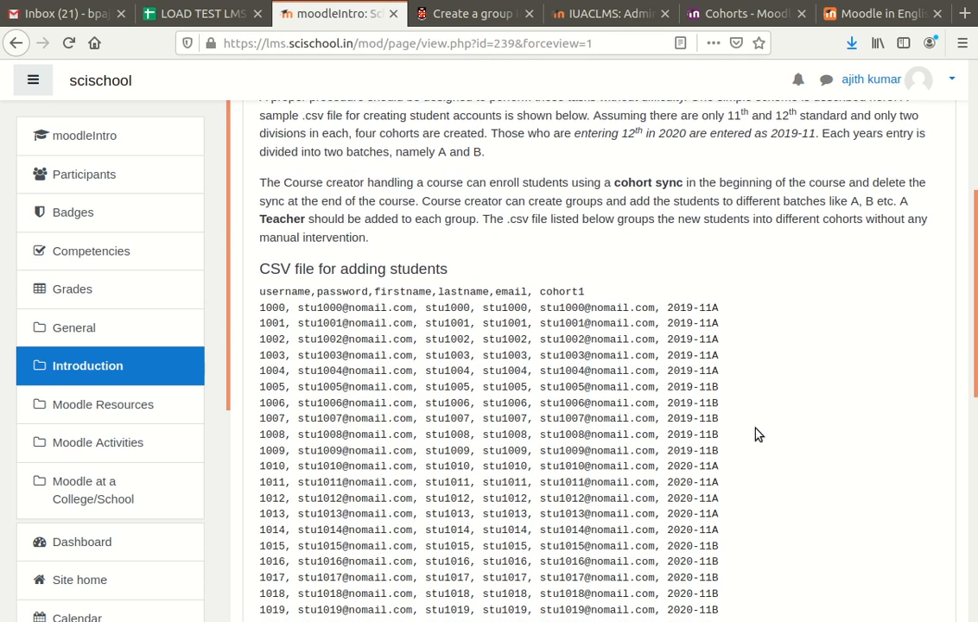
scroll(758, 432, down, 1)
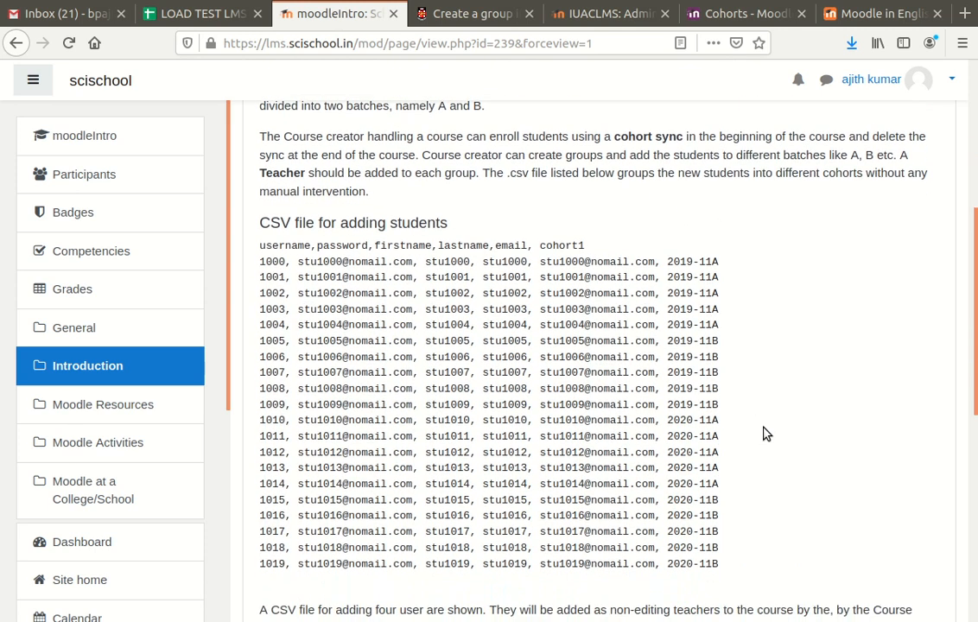
scroll(764, 430, down, 1)
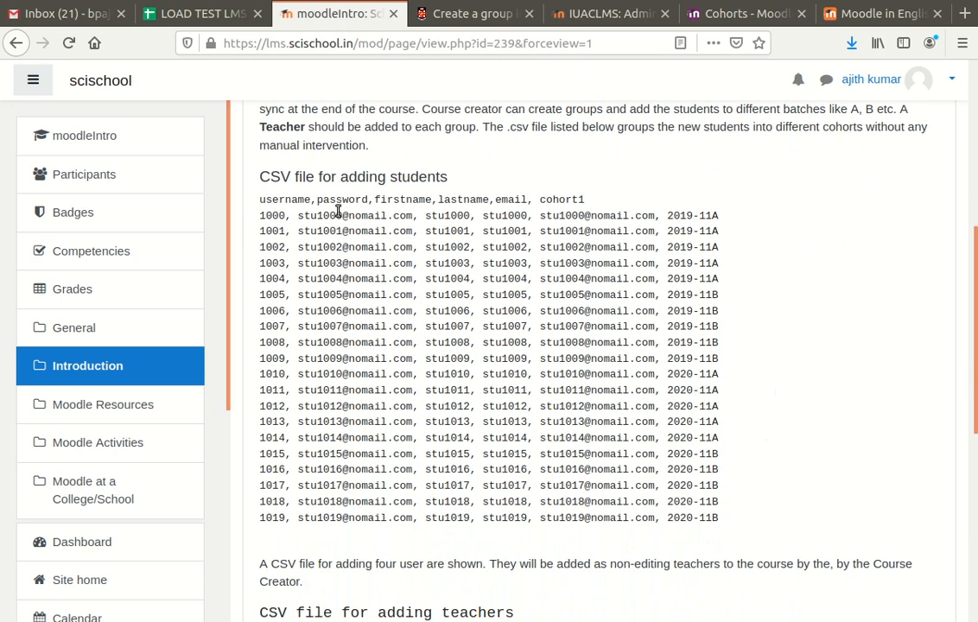
drag(285, 220, 263, 220)
click(358, 245)
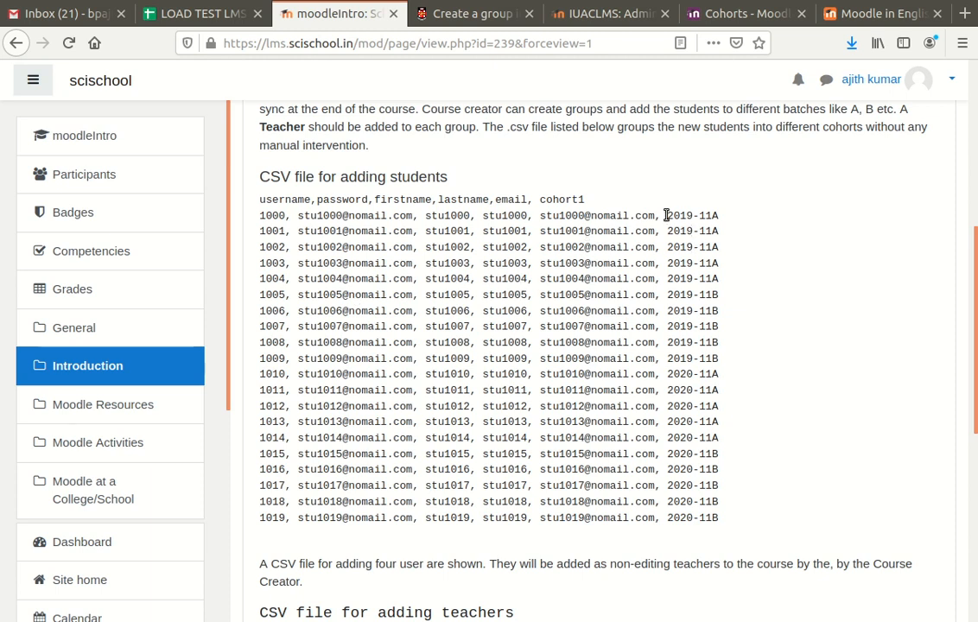
drag(666, 215, 706, 229)
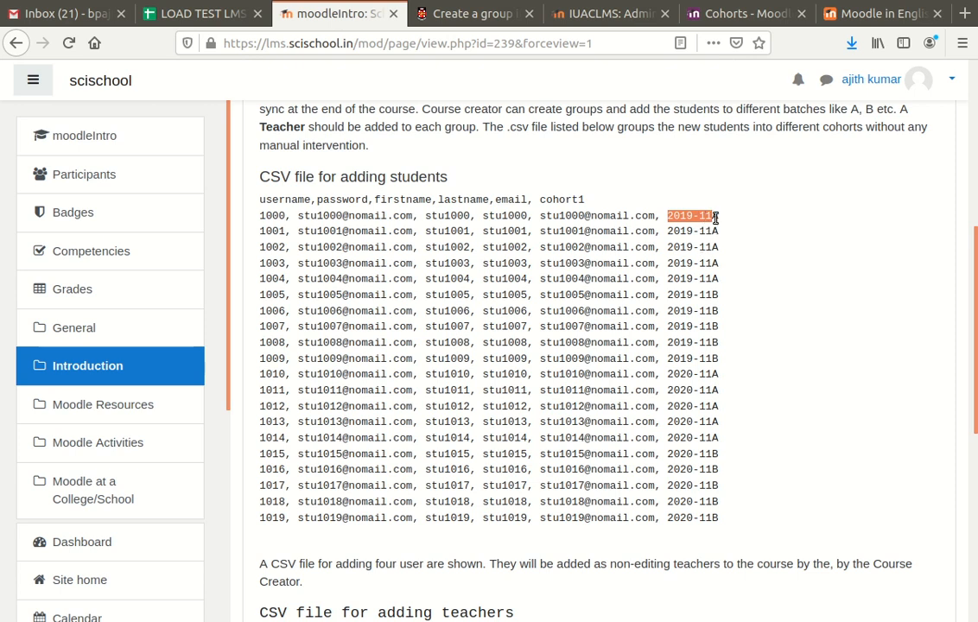
click(716, 219)
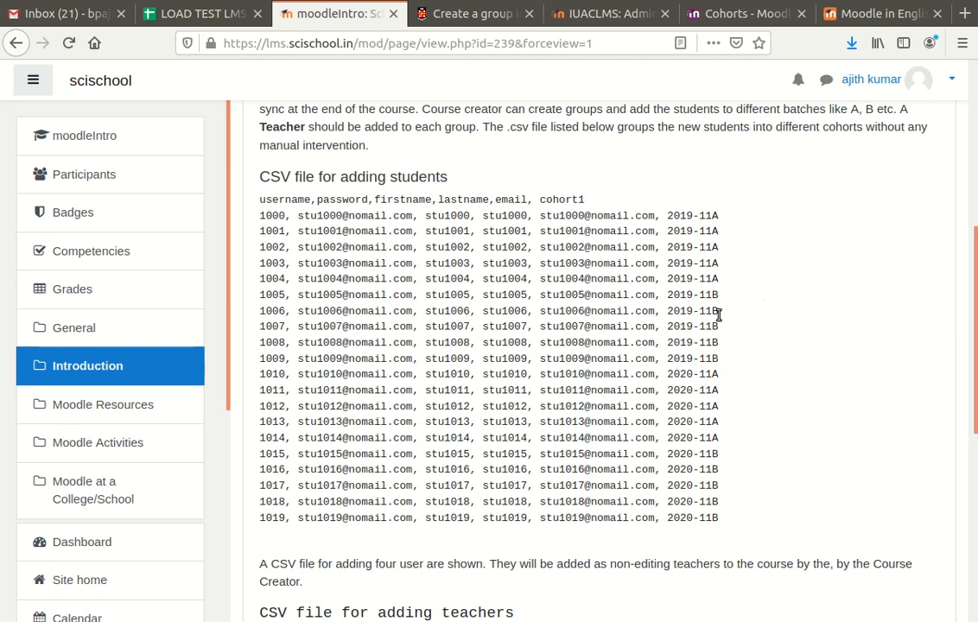
Review the sample CSV files for adding teachers and for adding groups such as Division-11A.
scroll(660, 391, down, 6)
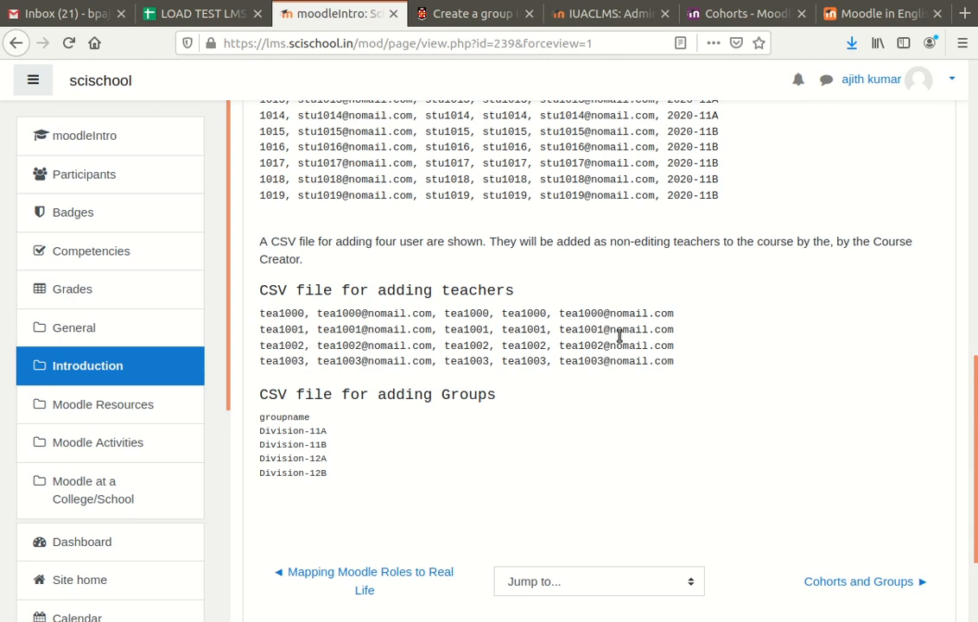
scroll(537, 320, down, 3)
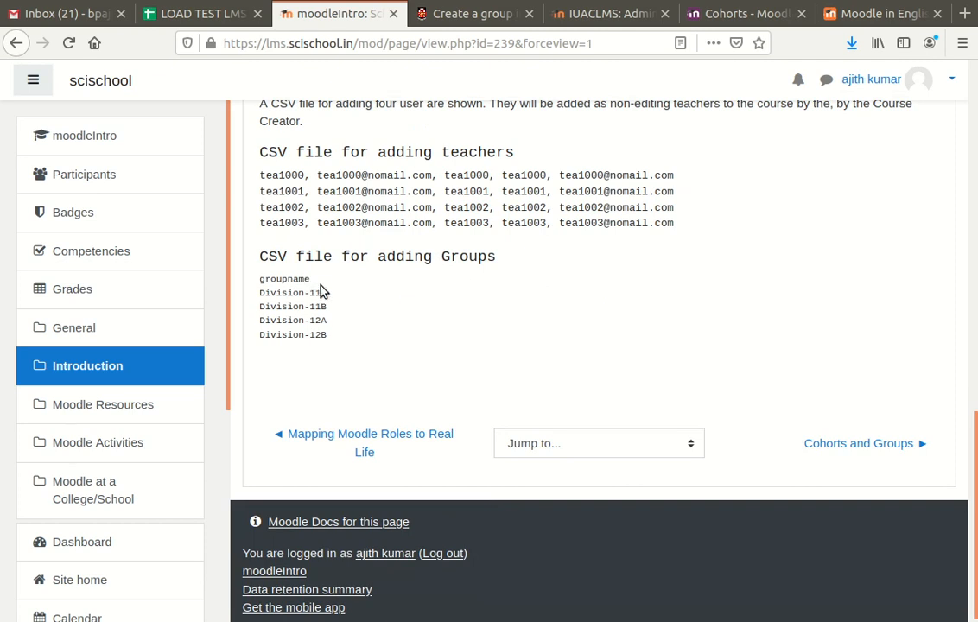
drag(338, 296, 267, 293)
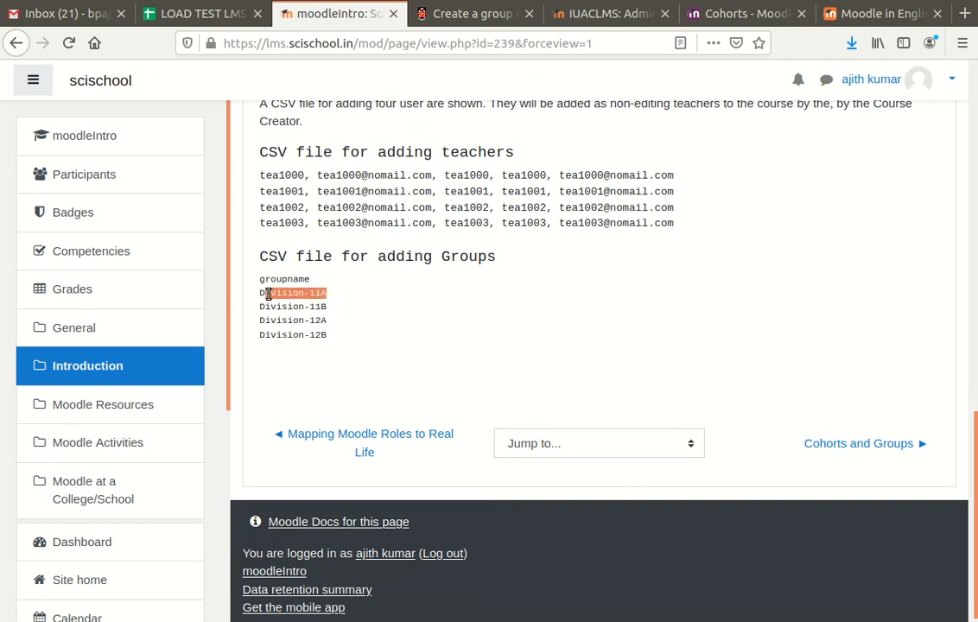
click(317, 307)
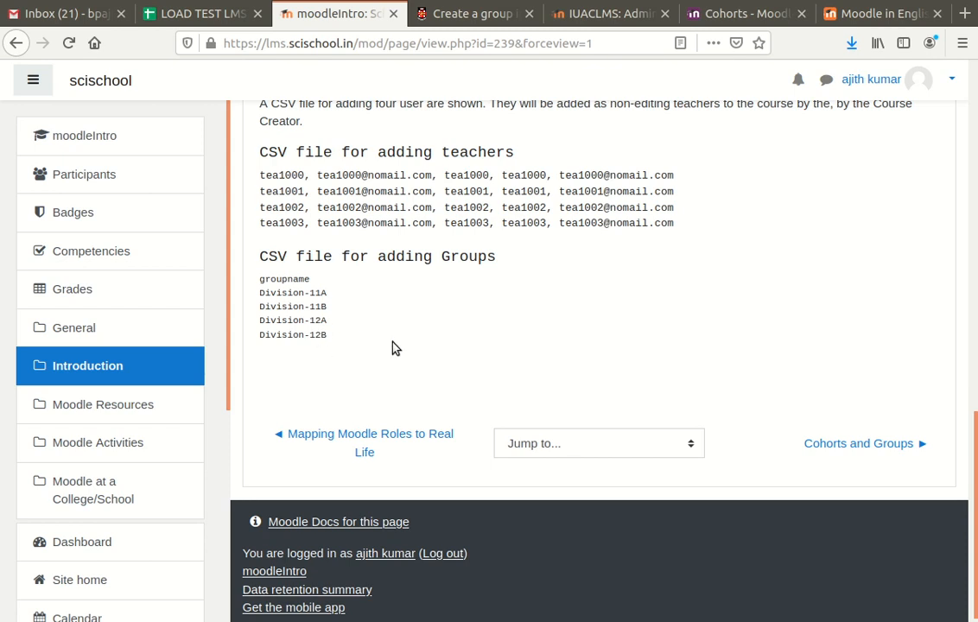
scroll(448, 349, up, 8)
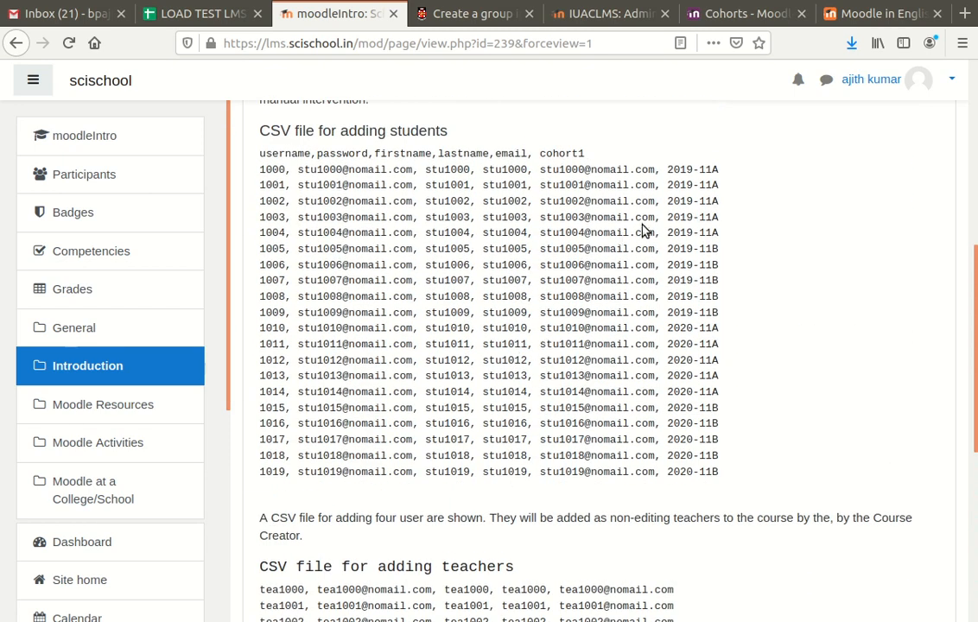
Switch to the IUACLMS site administration and open the Upload users page for accounts.
click(604, 14)
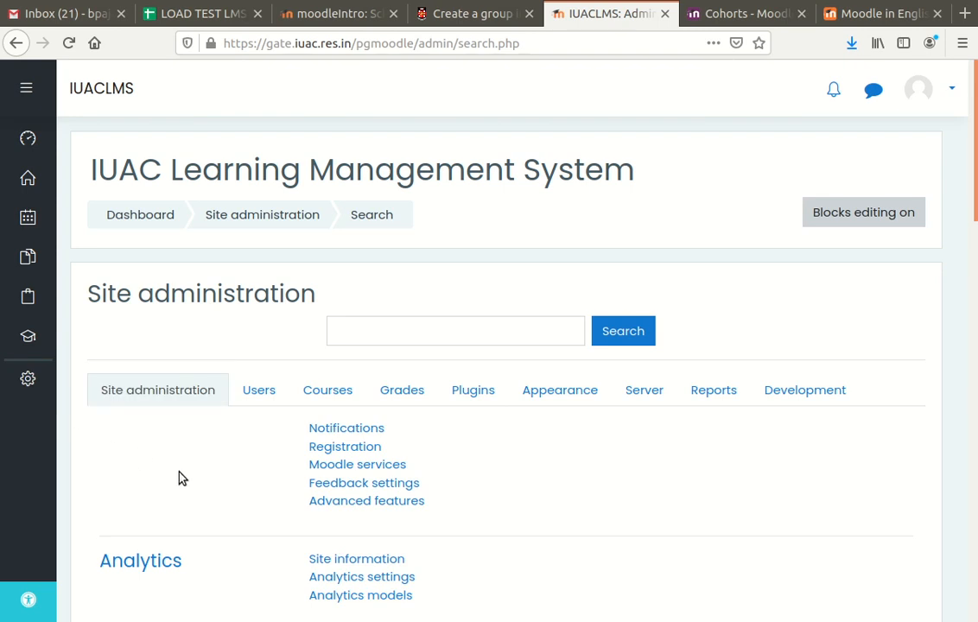
click(260, 396)
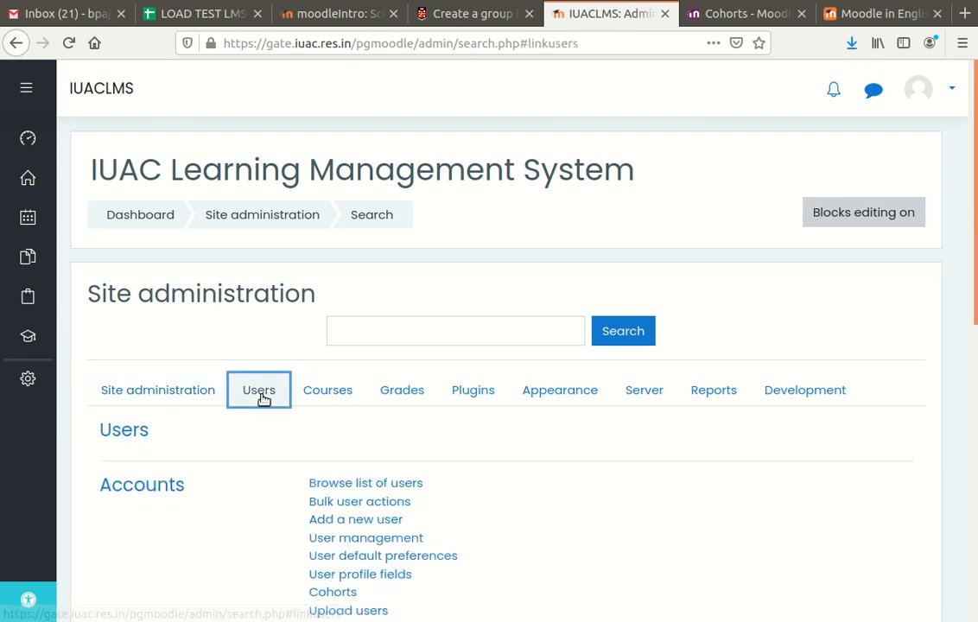
scroll(286, 412, down, 4)
click(320, 383)
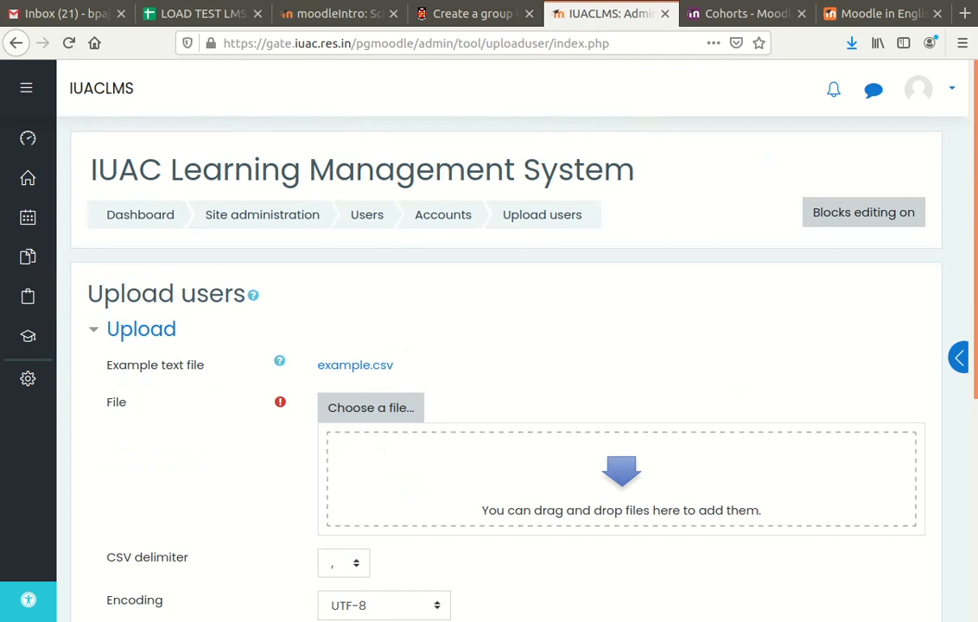
Upload the student accounts from freshUsers.csv with the default settings, check the results and return to the upload form.
drag(585, 494, 748, 455)
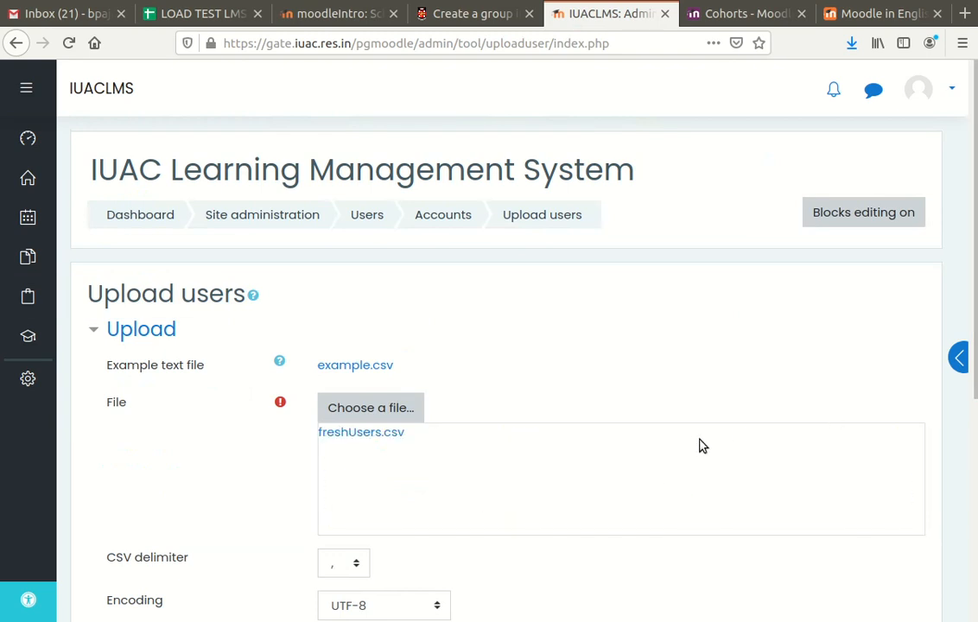
scroll(697, 456, down, 4)
click(387, 367)
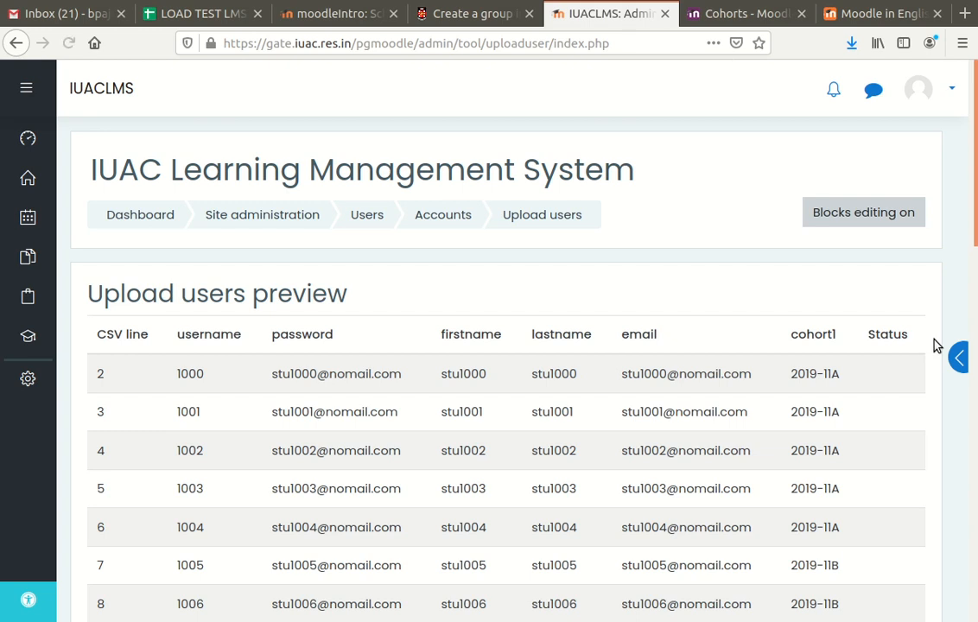
drag(973, 218, 966, 591)
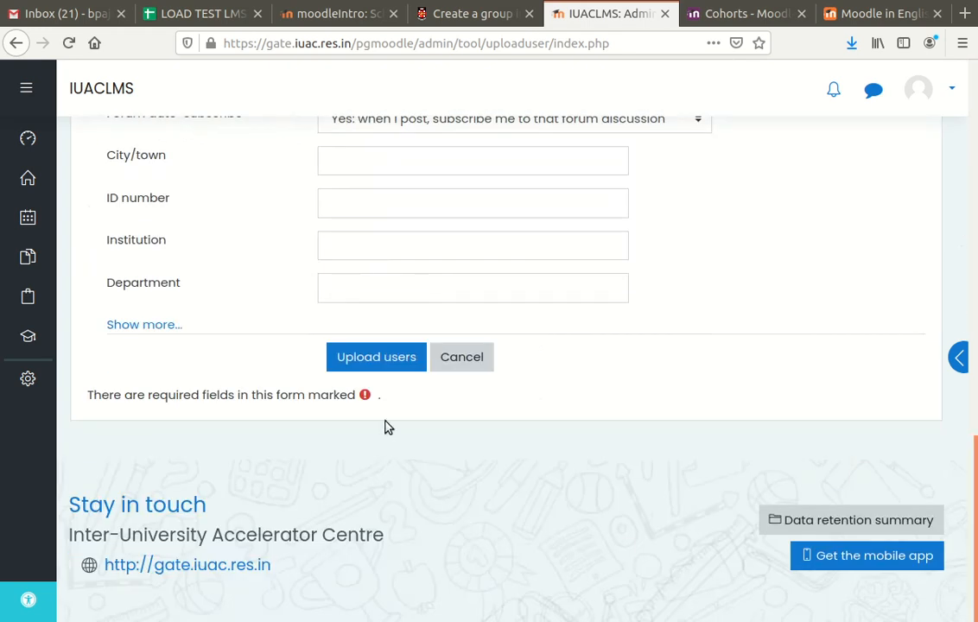
click(388, 367)
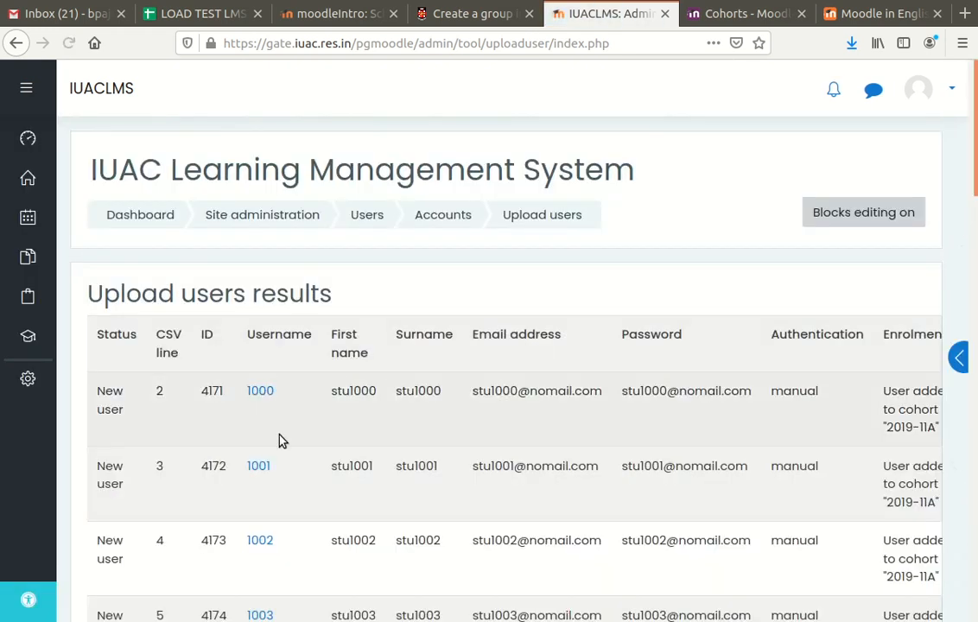
scroll(277, 439, down, 8)
scroll(309, 466, down, 10)
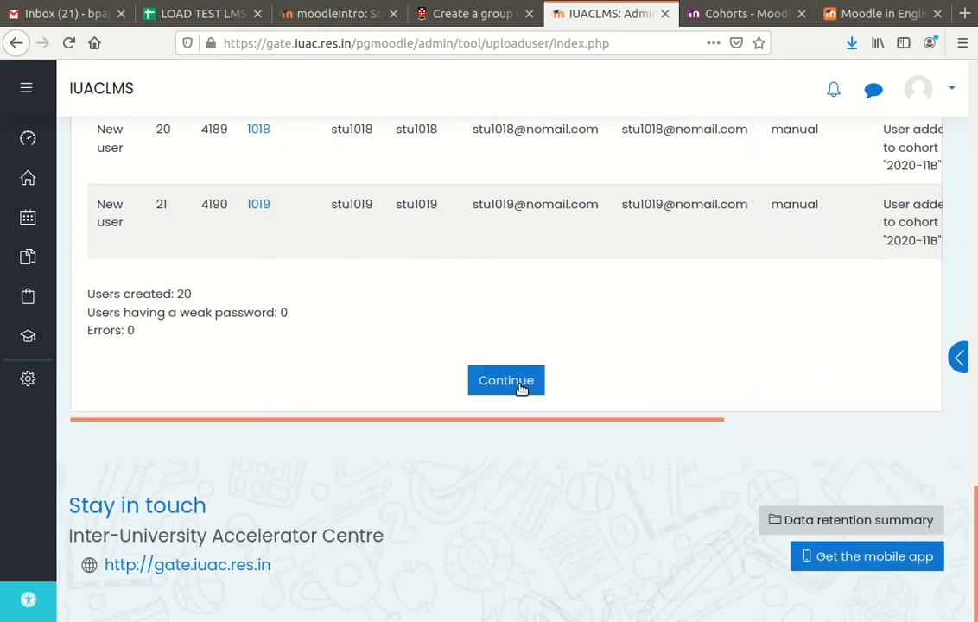
click(521, 387)
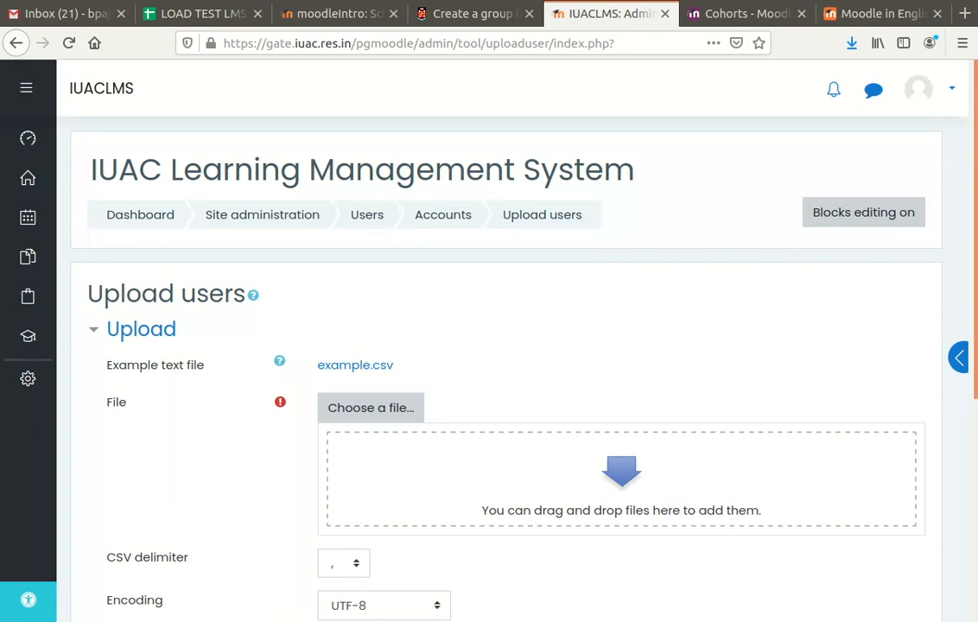
Upload the teacher accounts from teachers.csv with the default settings and check the upload results.
drag(61, 518, 626, 480)
scroll(458, 484, down, 4)
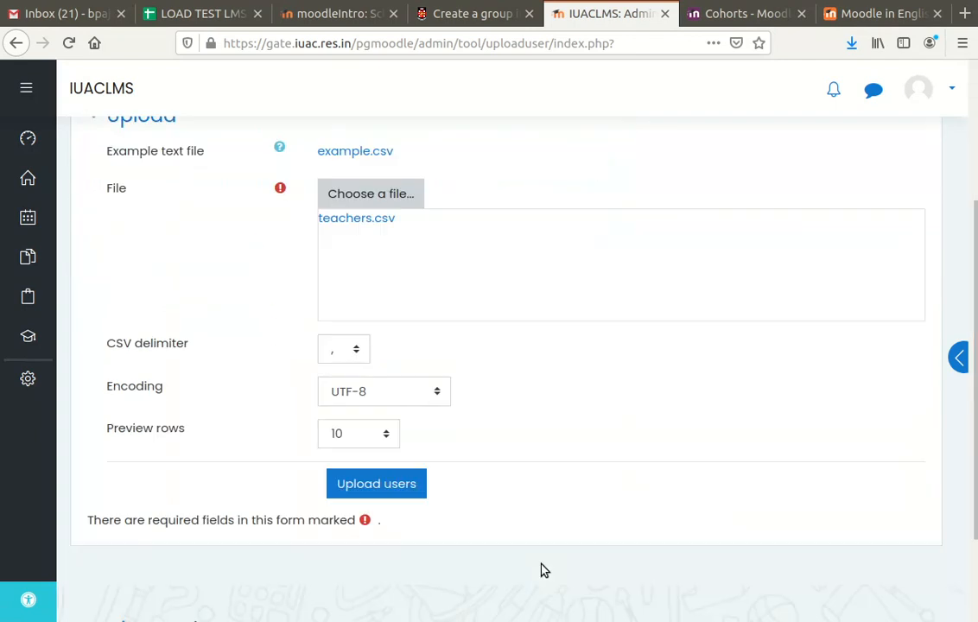
click(410, 432)
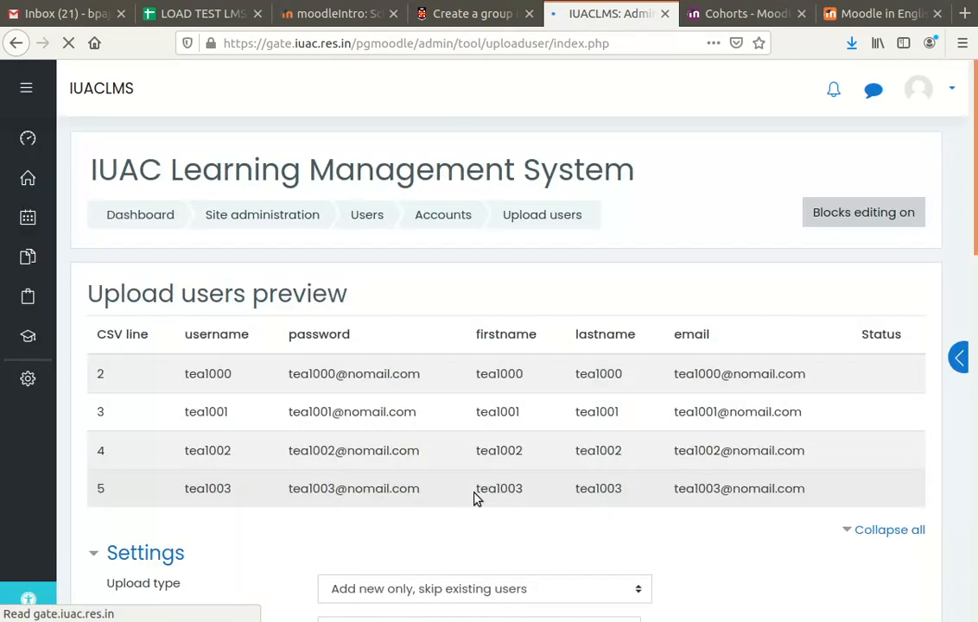
scroll(476, 498, down, 3)
scroll(334, 485, down, 7)
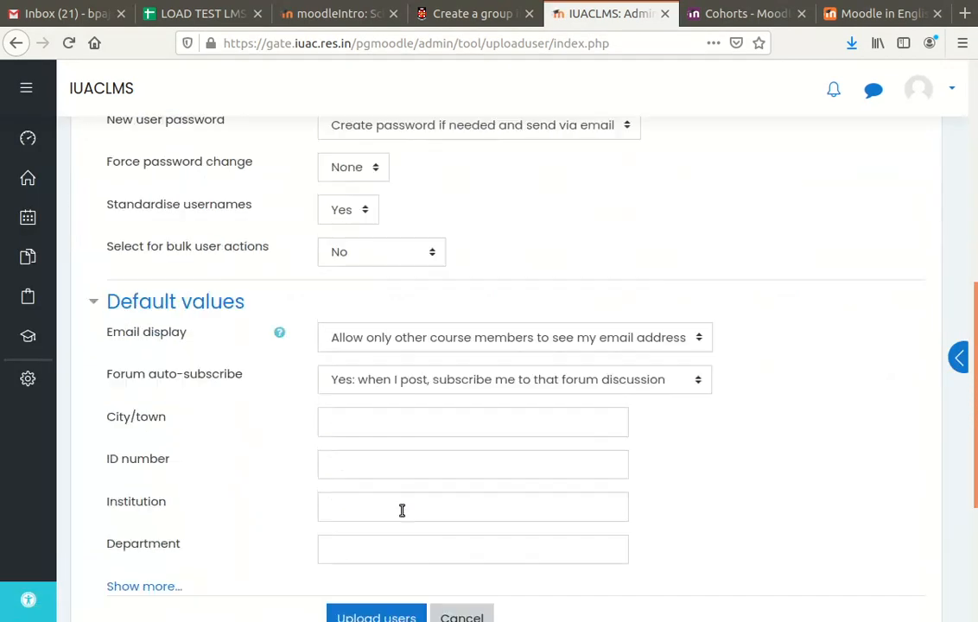
click(372, 355)
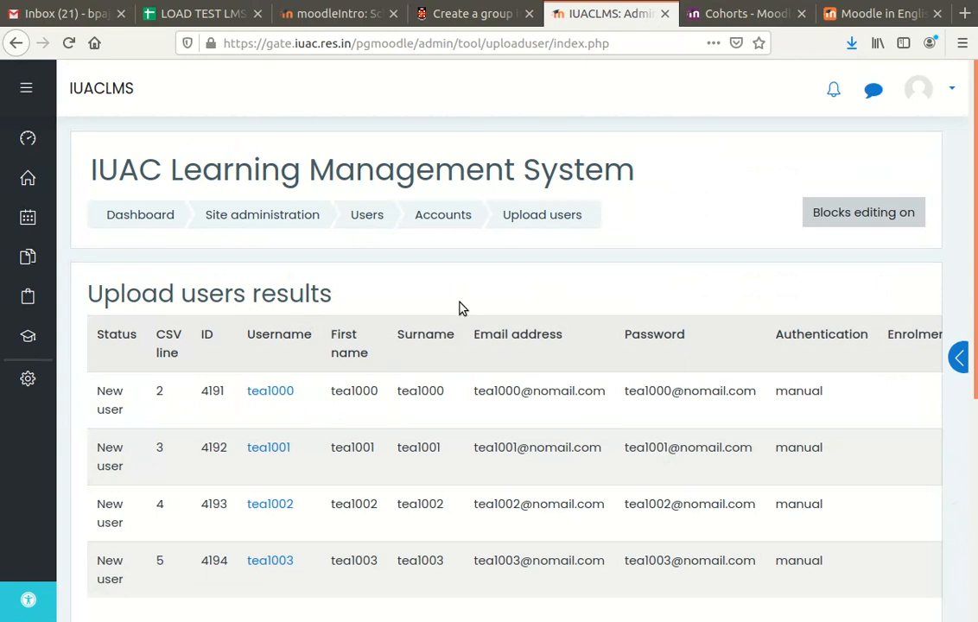
scroll(559, 406, down, 3)
scroll(574, 421, up, 3)
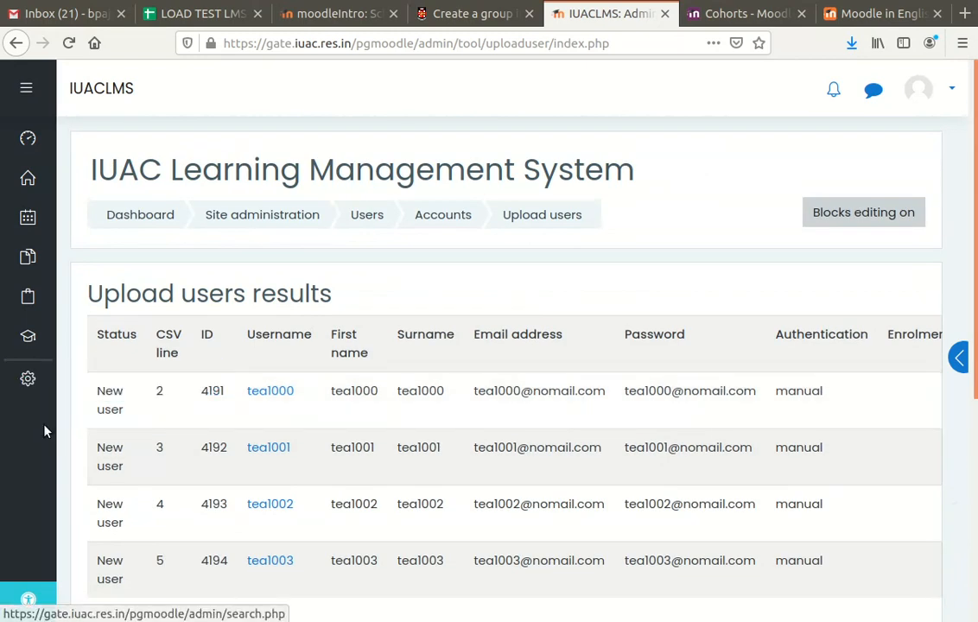
Open the site's course default settings at the Groups section.
click(28, 383)
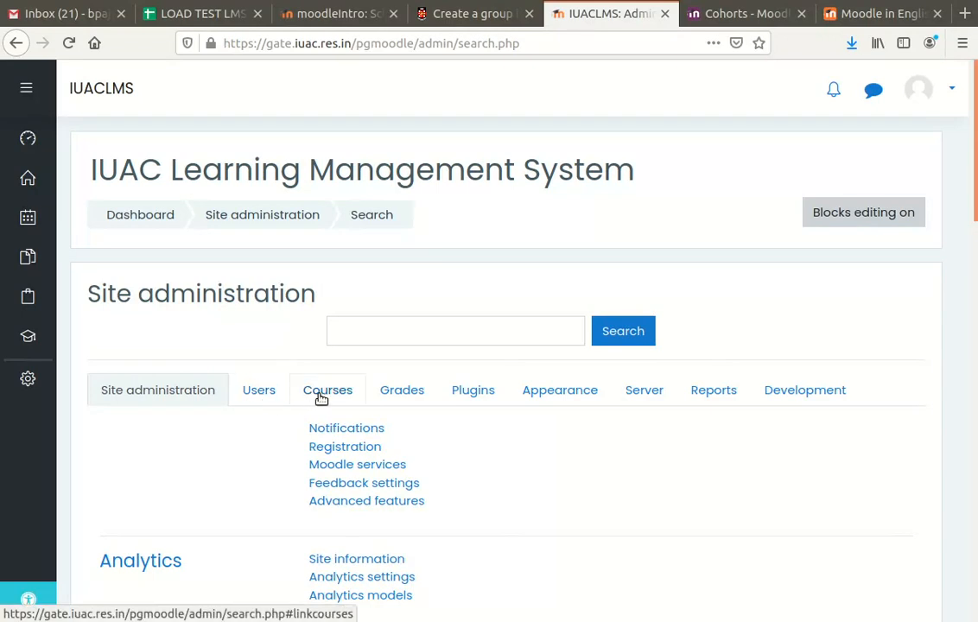
click(321, 399)
scroll(428, 454, down, 3)
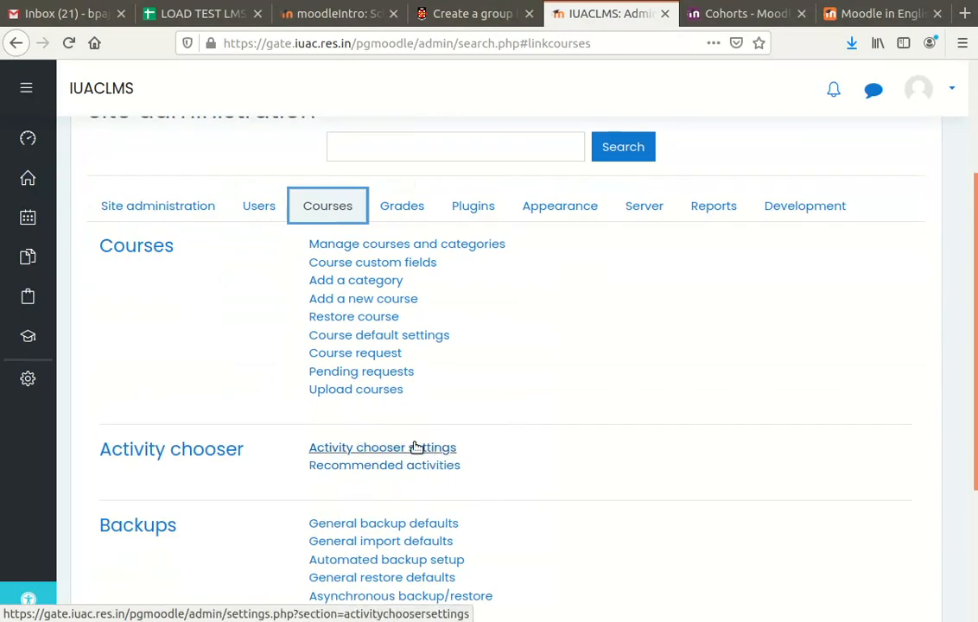
click(433, 337)
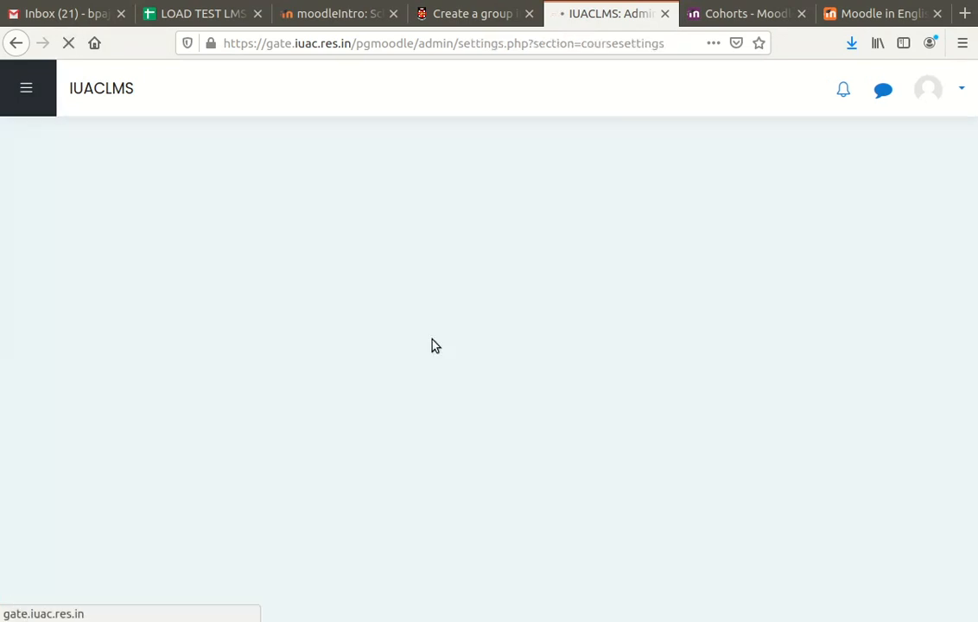
scroll(952, 476, down, 10)
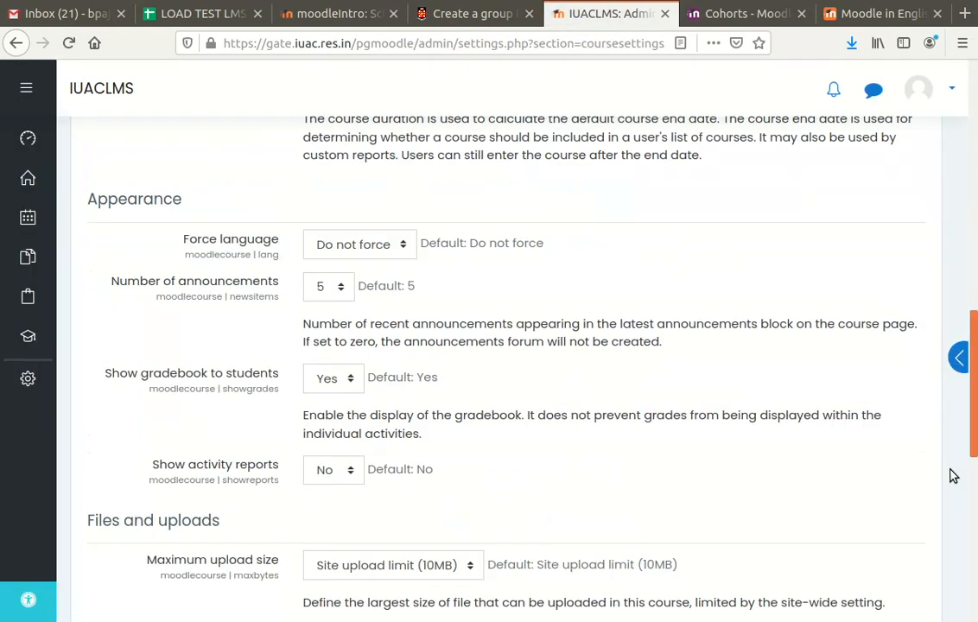
scroll(952, 476, down, 10)
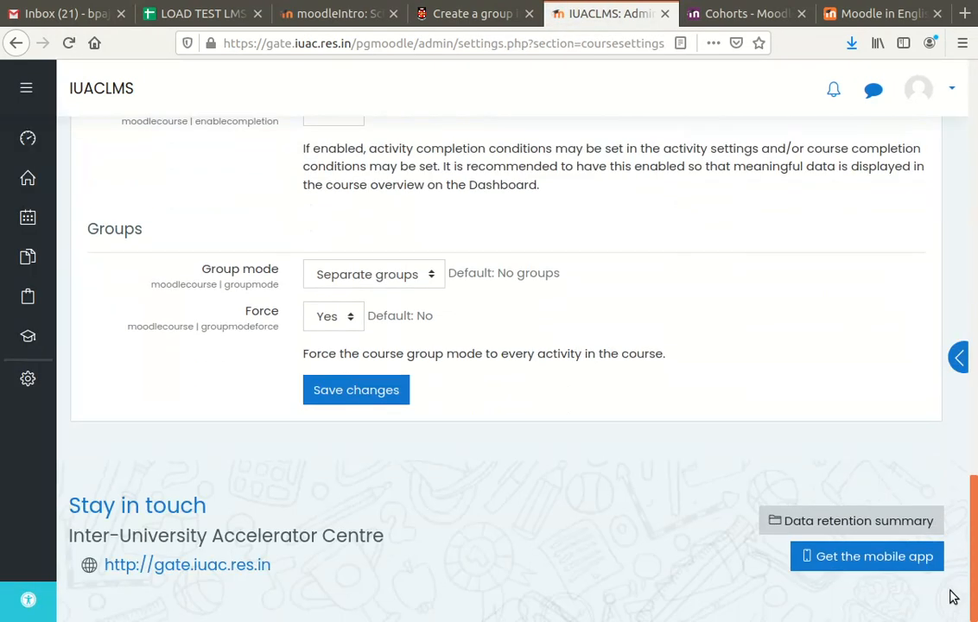
Set the default course group mode to Separate groups and Force to Yes.
click(399, 281)
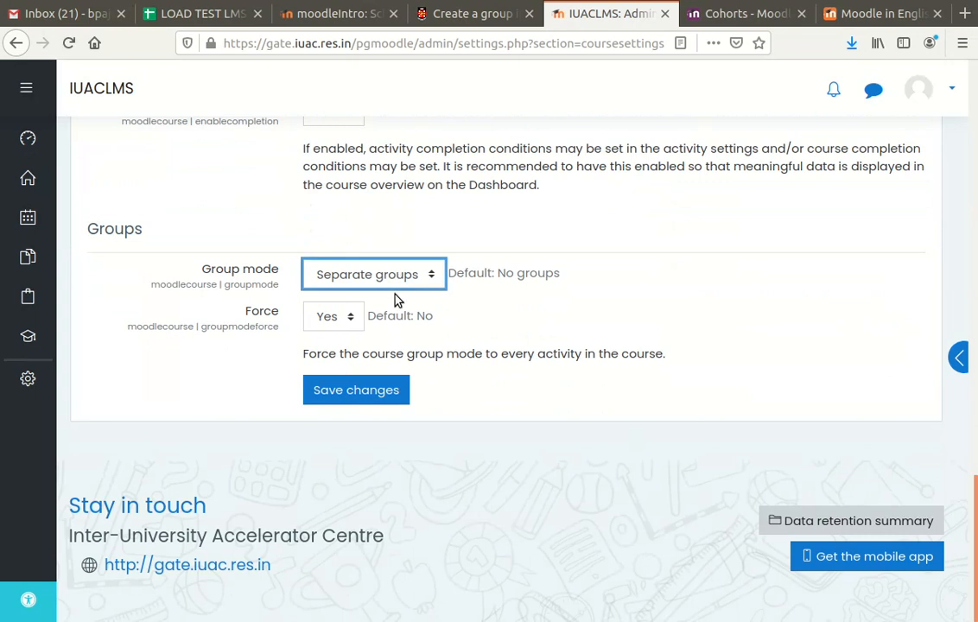
click(397, 298)
key(Down)
click(347, 320)
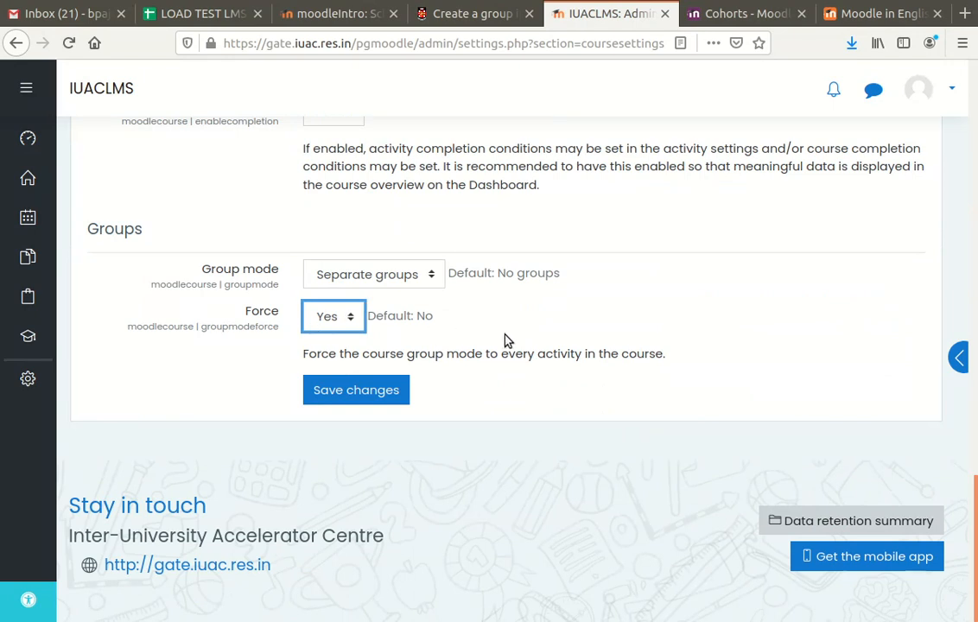
Save the course default settings and log out of the administrator account.
click(399, 393)
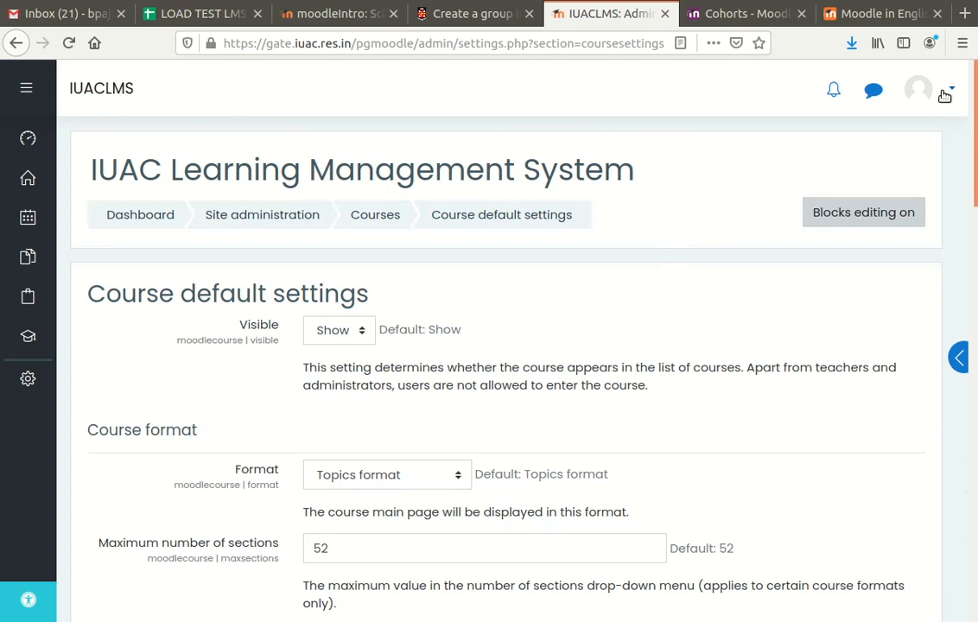
click(951, 91)
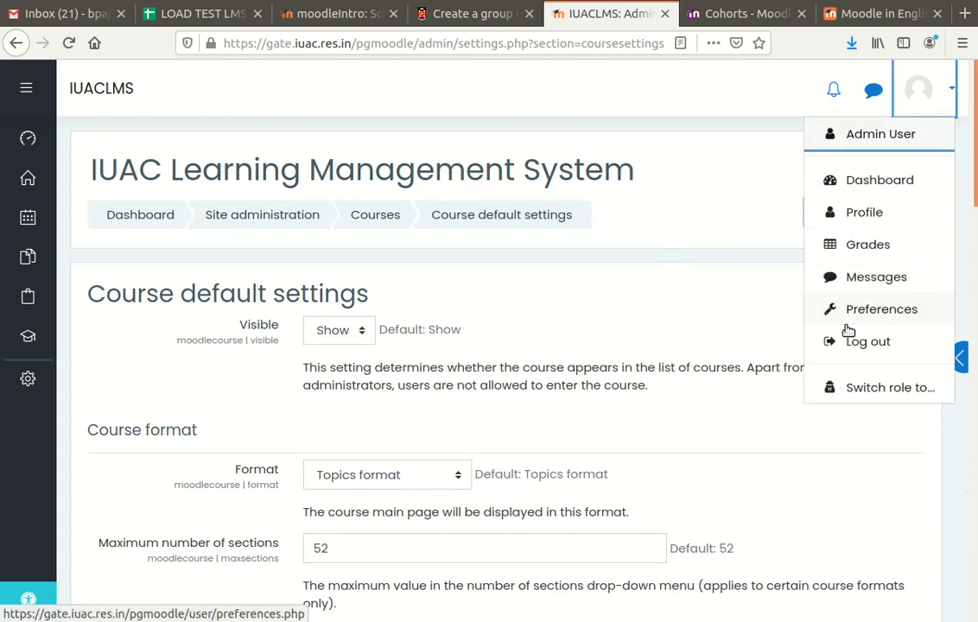
click(864, 344)
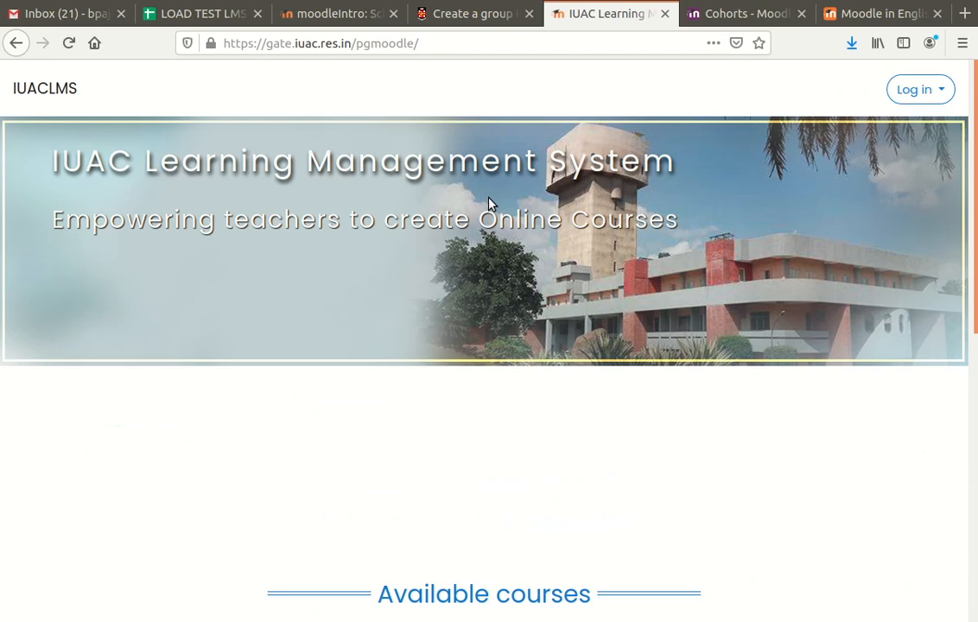
Log in to the teacher account with its username and password and check the options in the user menu.
click(931, 96)
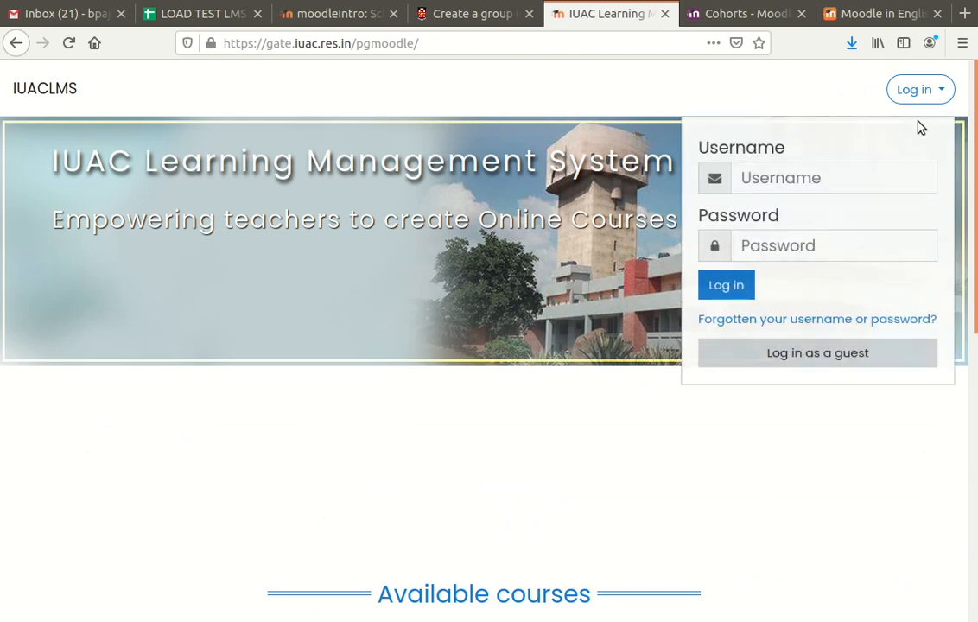
click(823, 186)
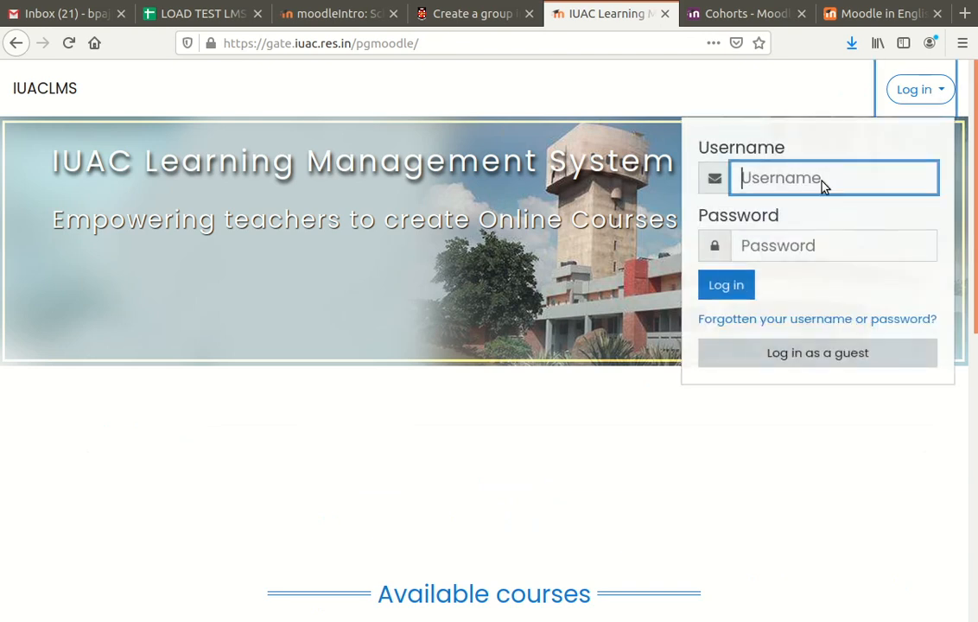
click(775, 248)
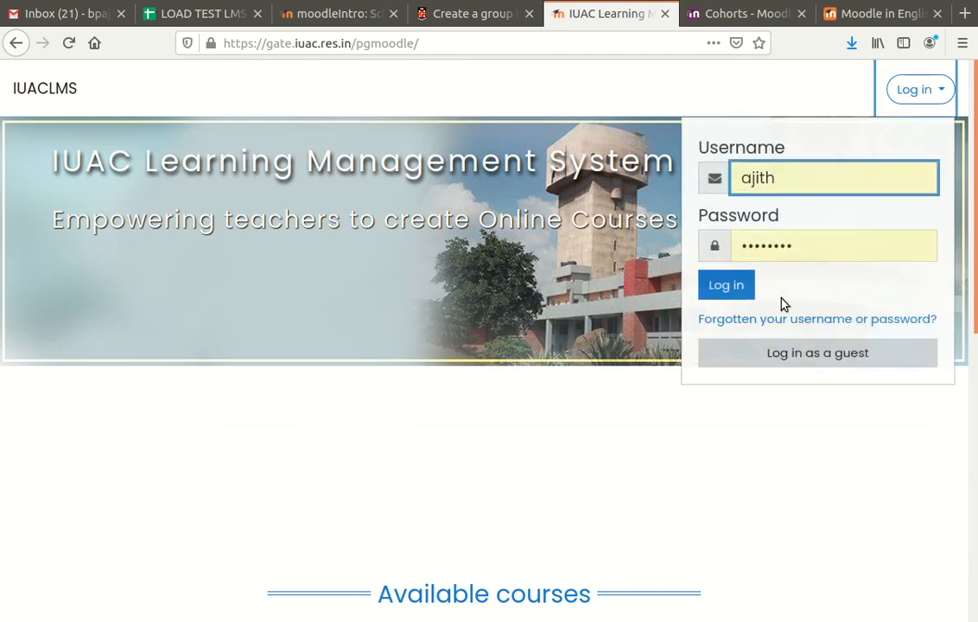
click(715, 292)
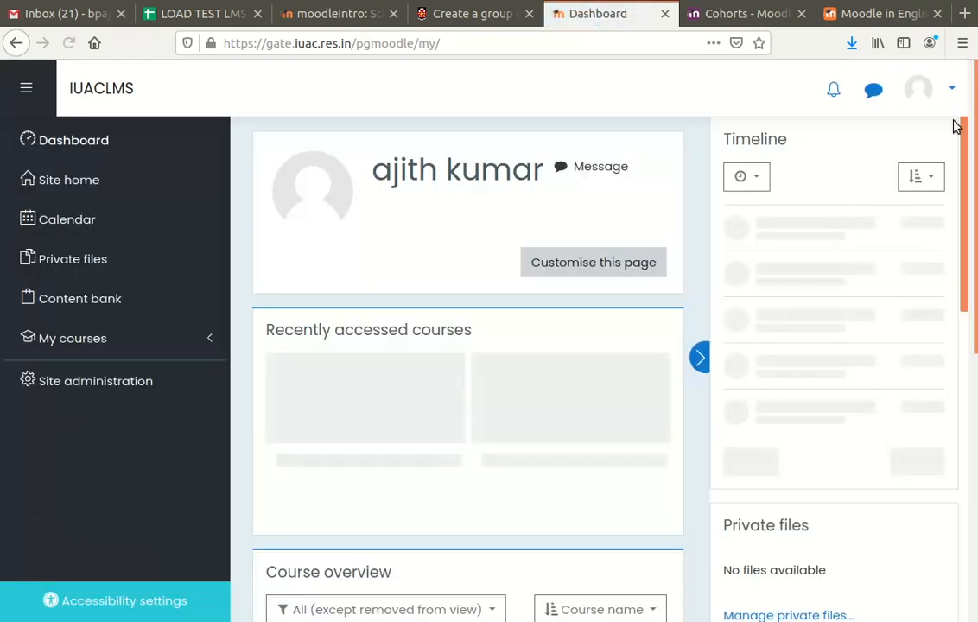
click(950, 92)
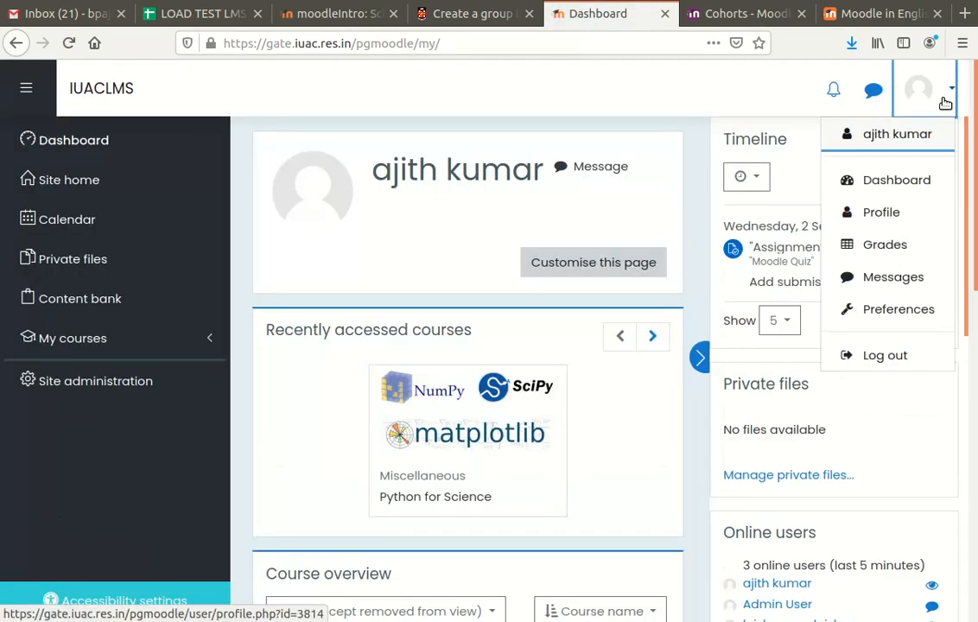
click(658, 106)
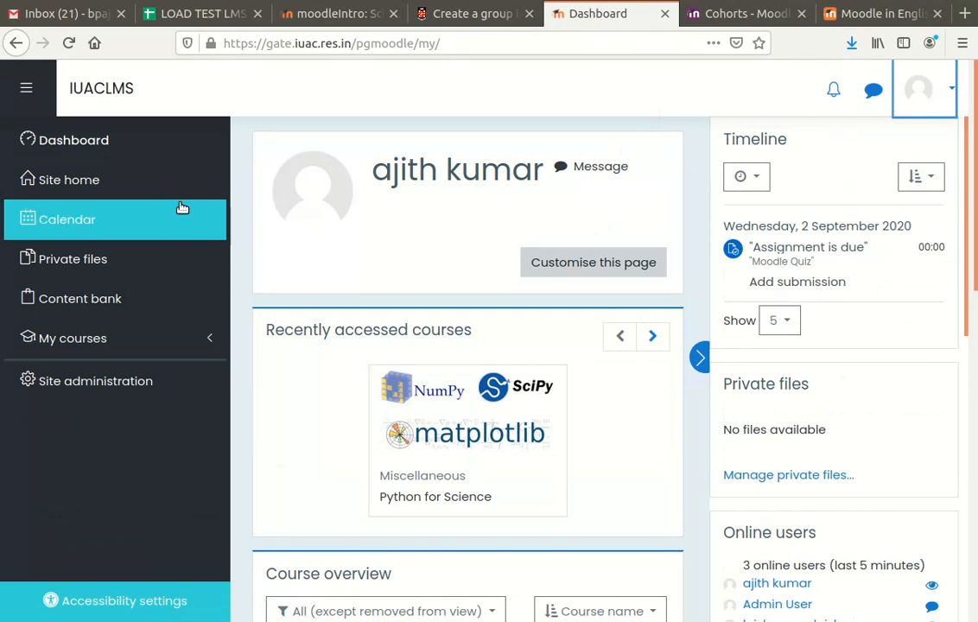
Open the Python for Science course from the site home and go to its participants list.
click(152, 190)
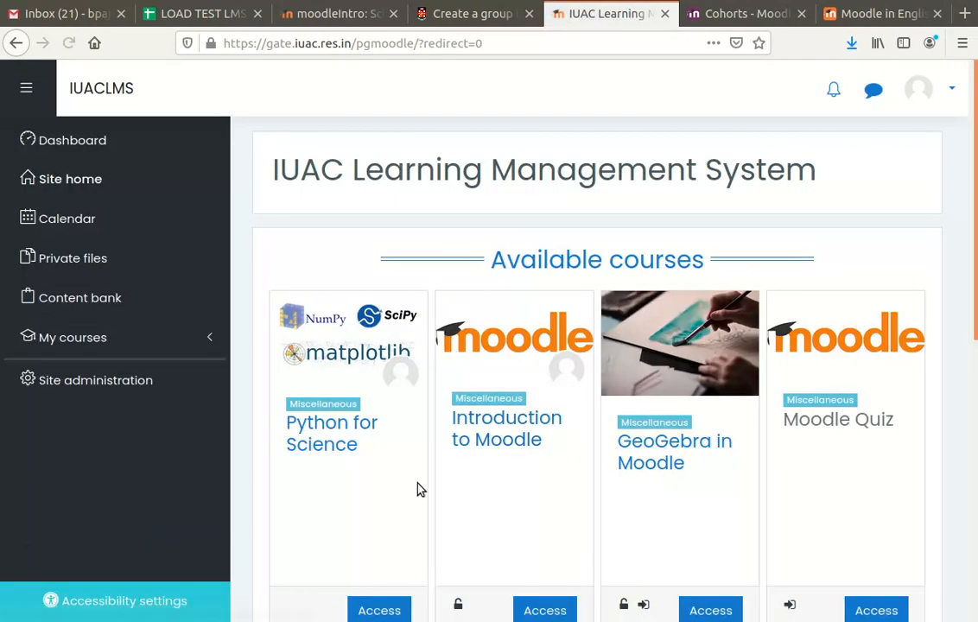
click(320, 430)
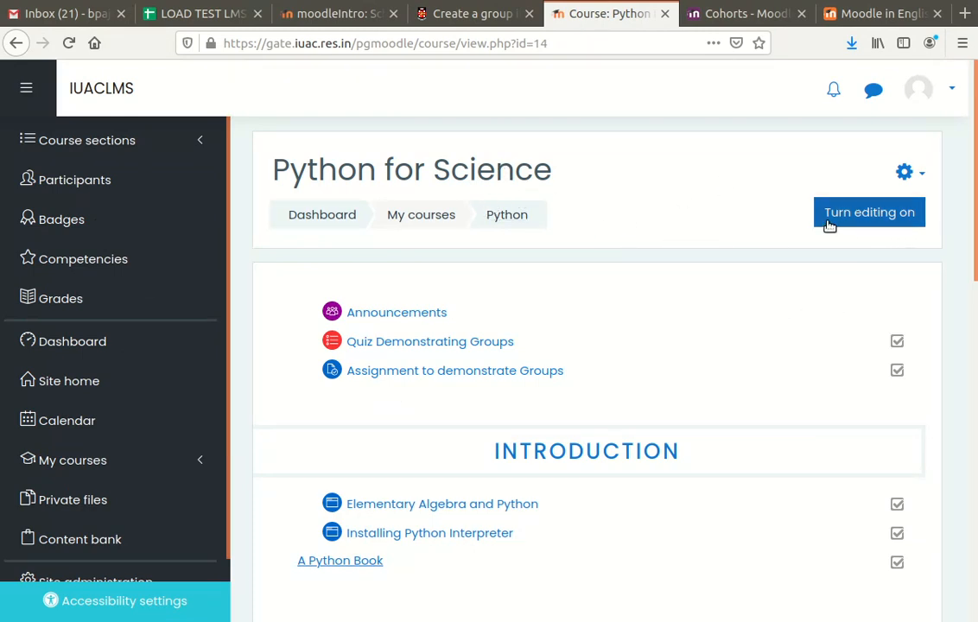
click(82, 180)
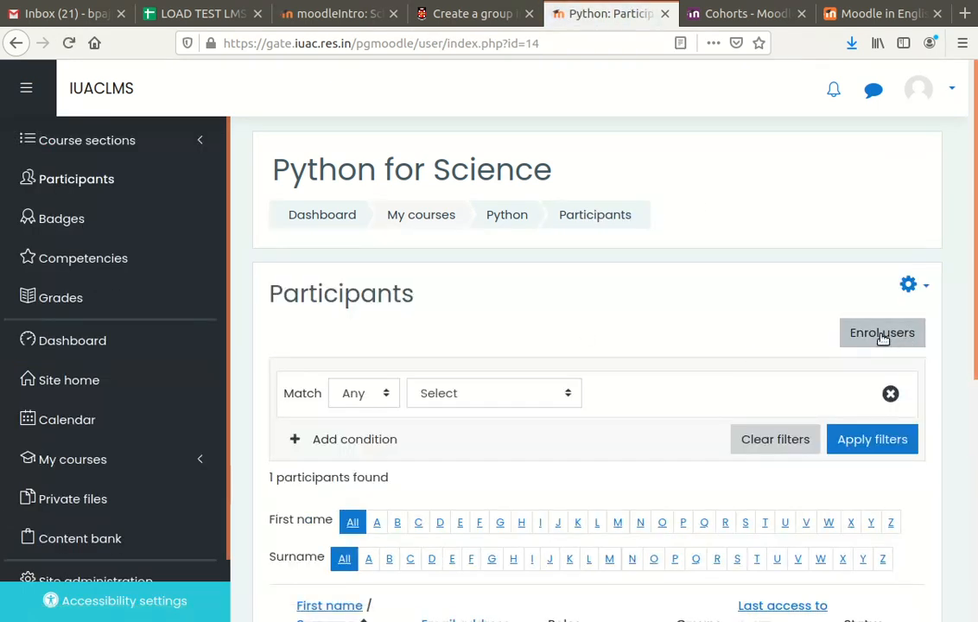
click(909, 291)
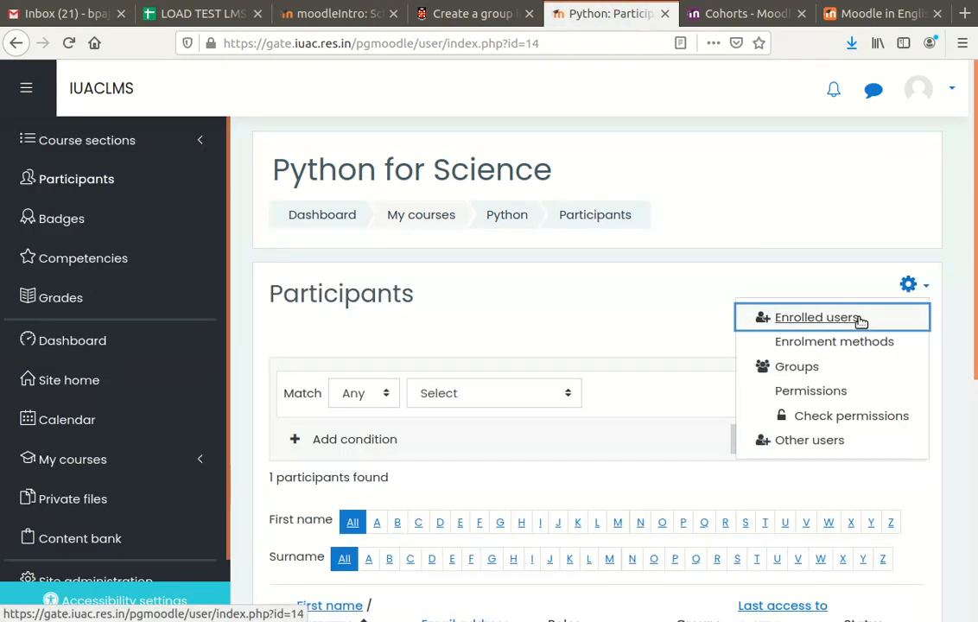
click(871, 345)
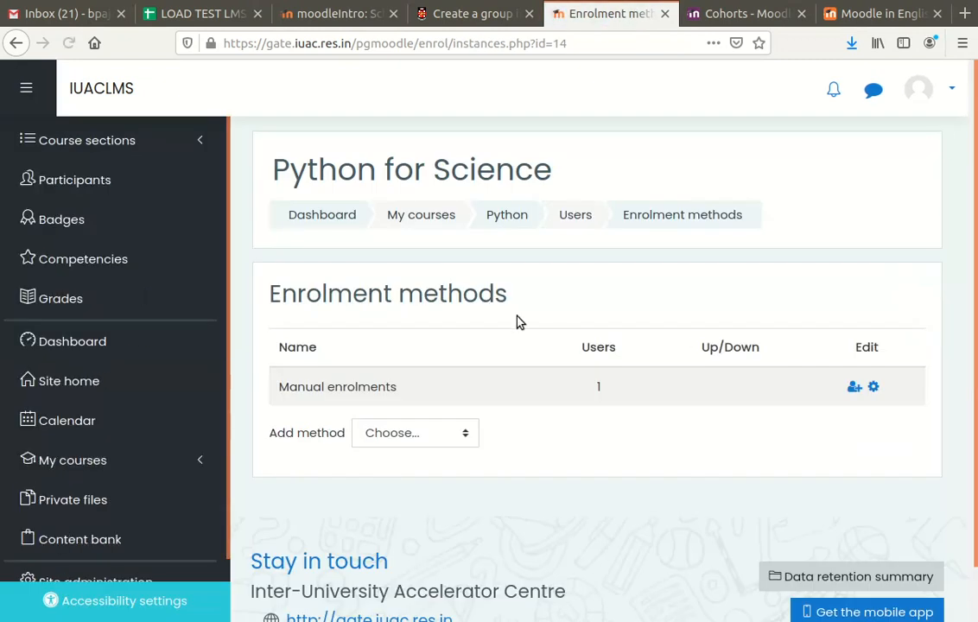
scroll(527, 380, down, 1)
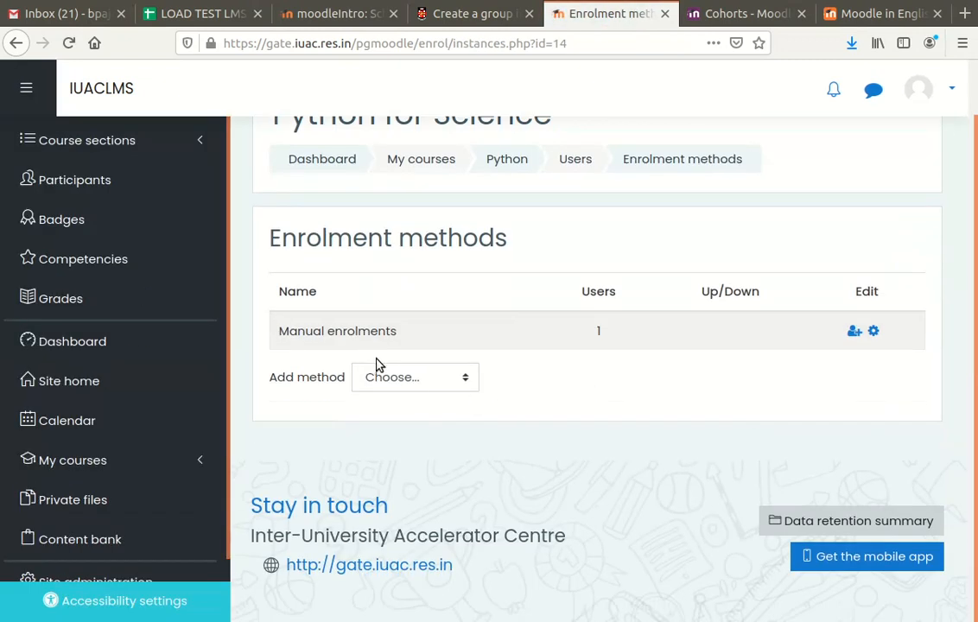
click(461, 382)
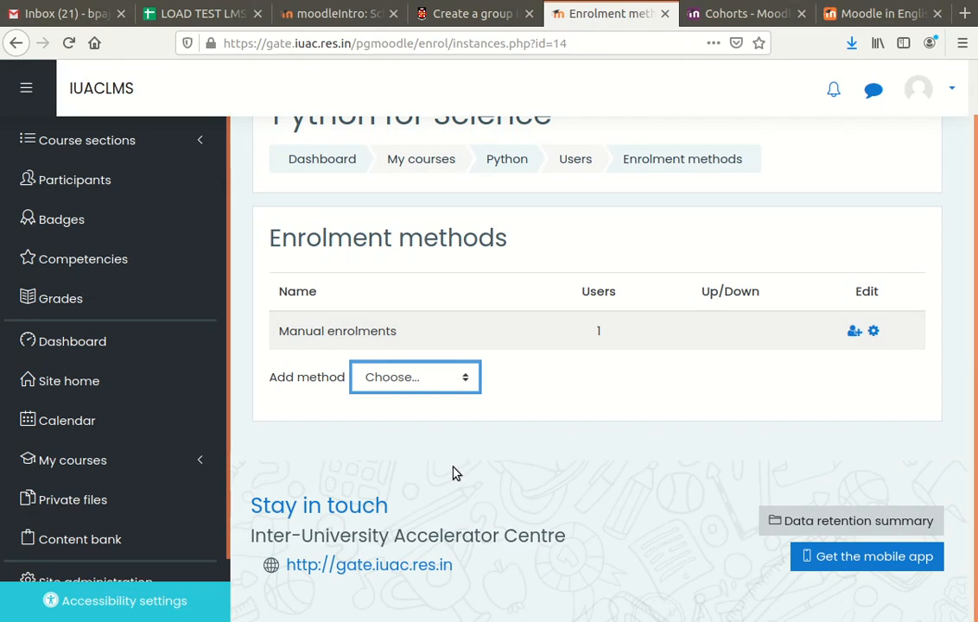
key(Down)
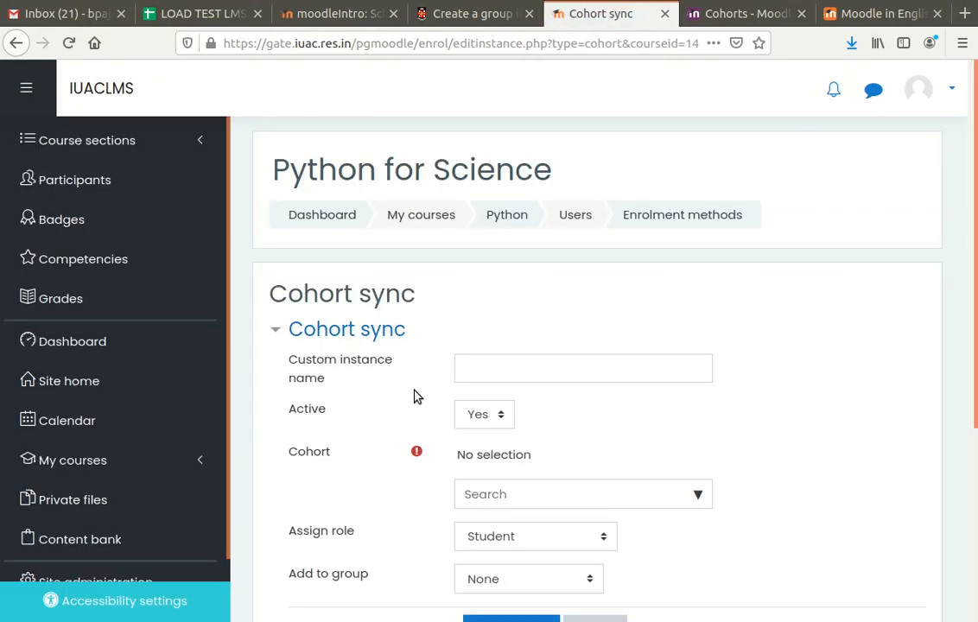
scroll(419, 393, down, 3)
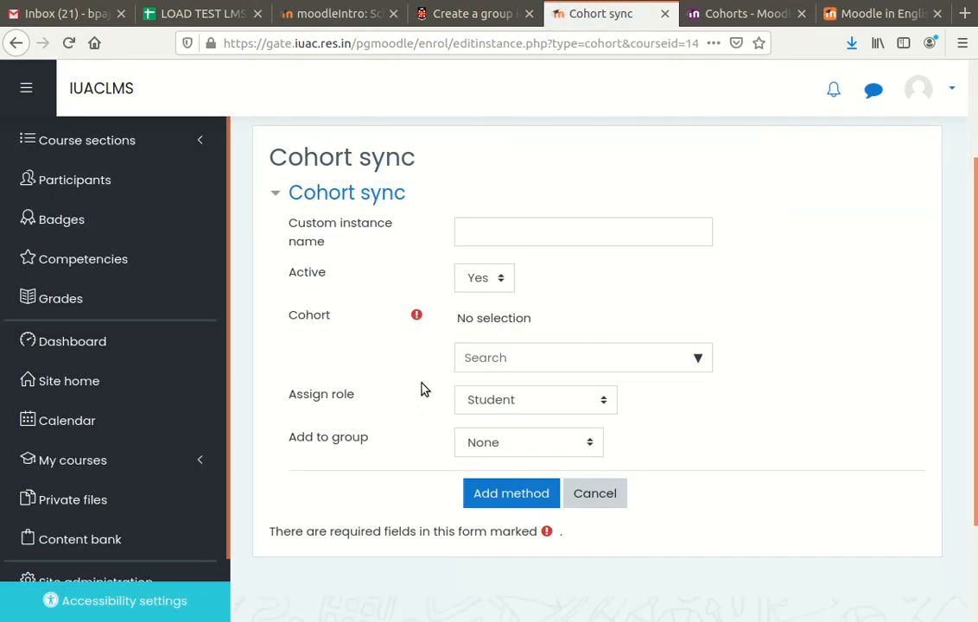
click(698, 358)
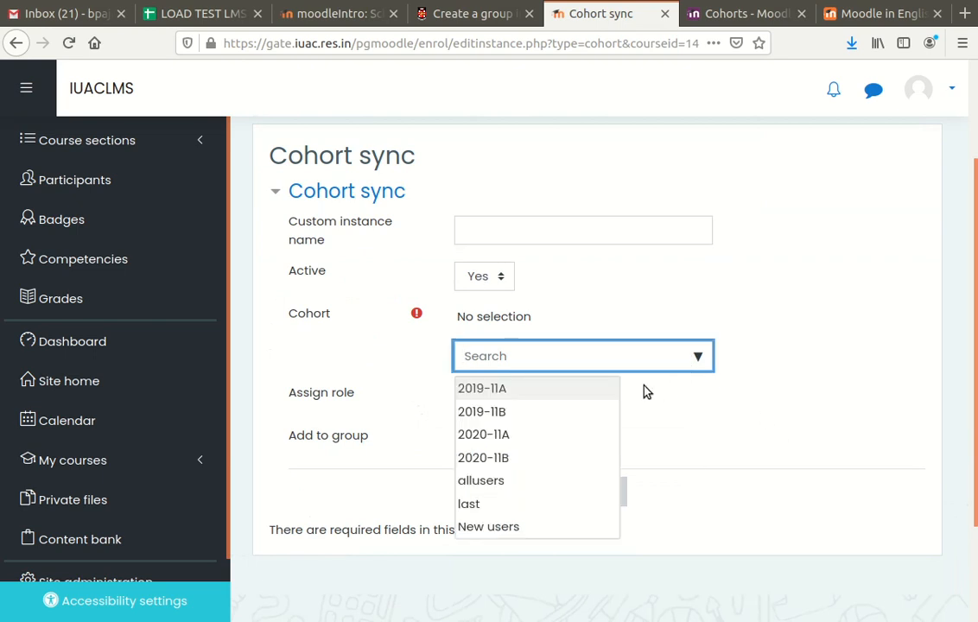
click(535, 393)
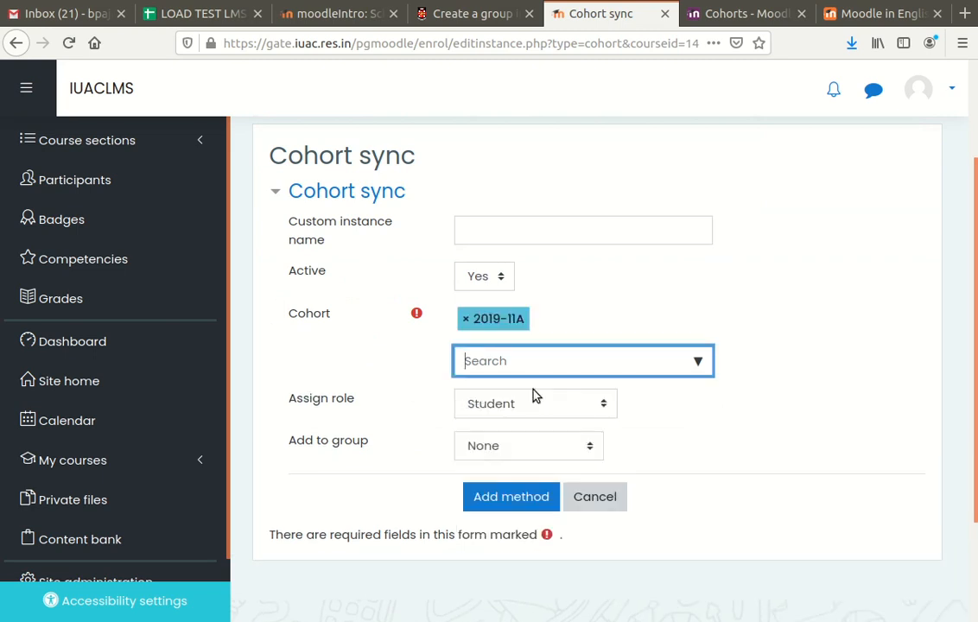
scroll(643, 427, down, 2)
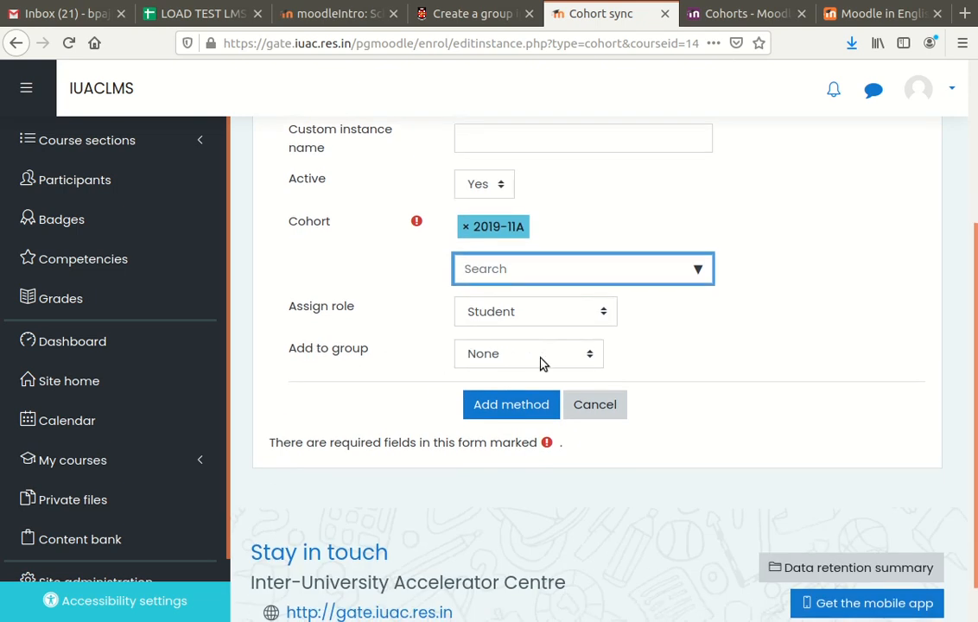
click(590, 361)
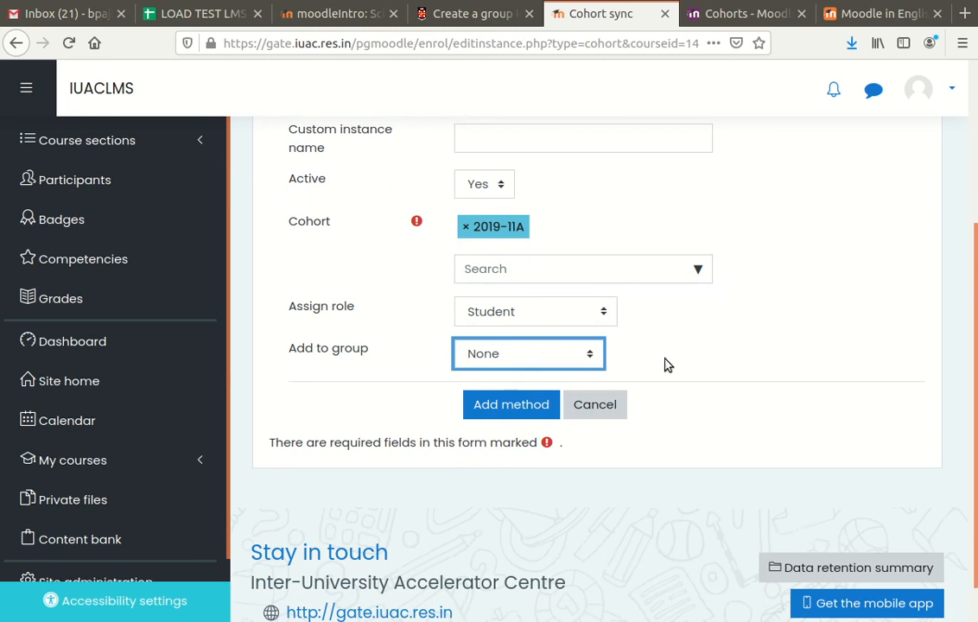
scroll(681, 365, up, 3)
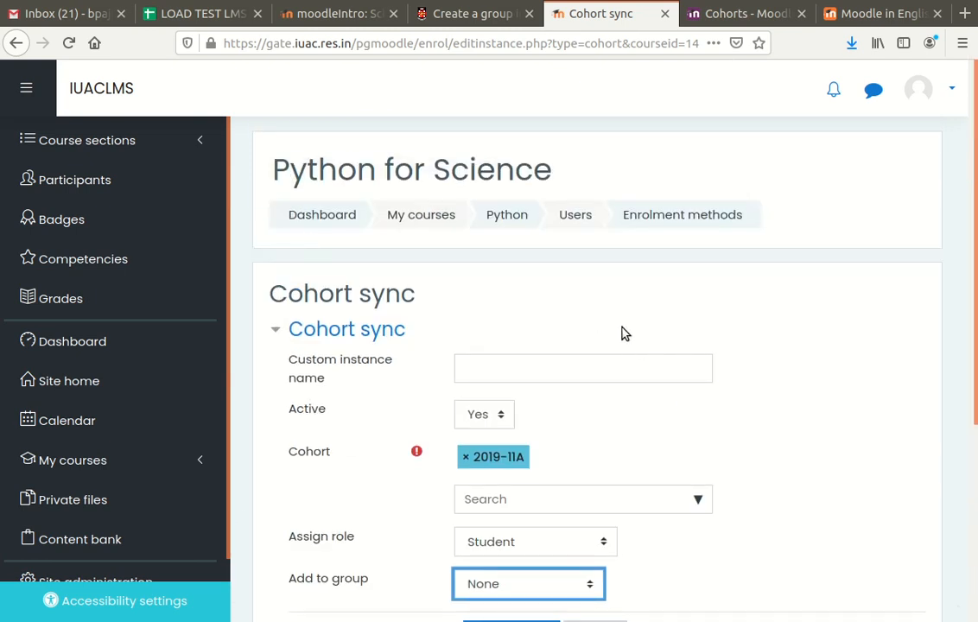
click(136, 192)
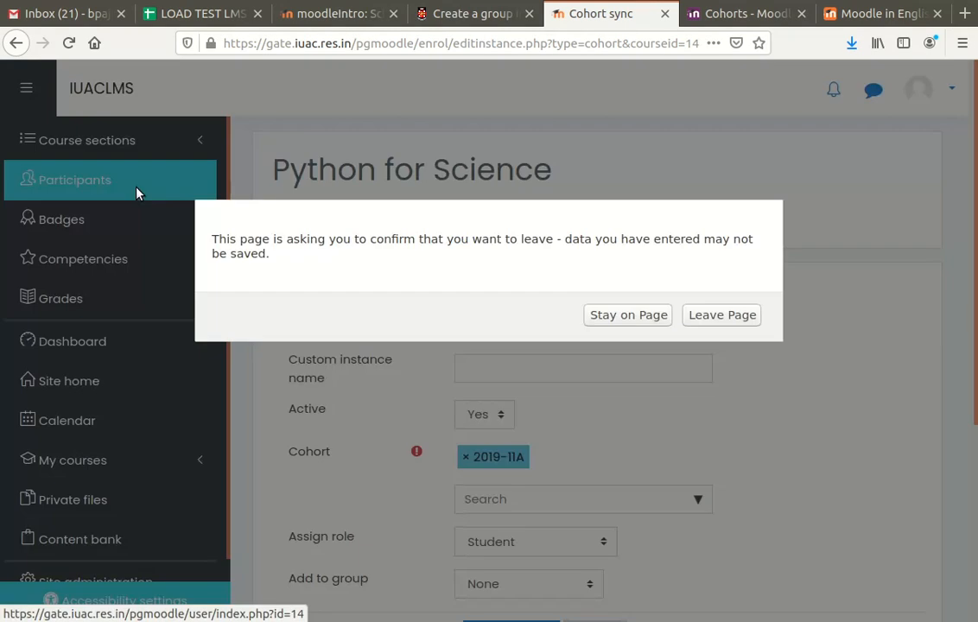
click(722, 322)
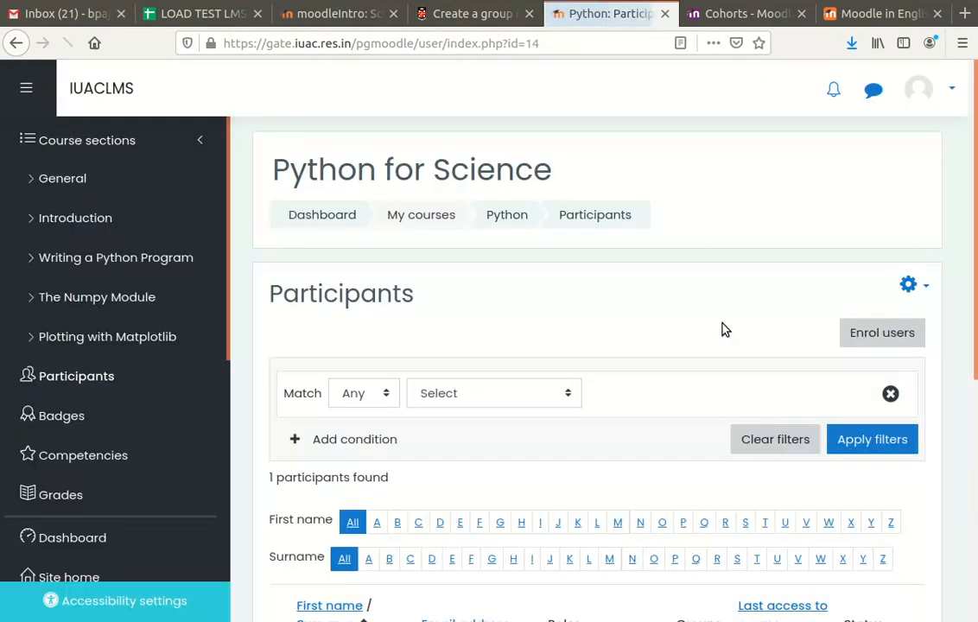
Import the Python for Science course groups from groups.csv and continue to the groups list.
click(908, 286)
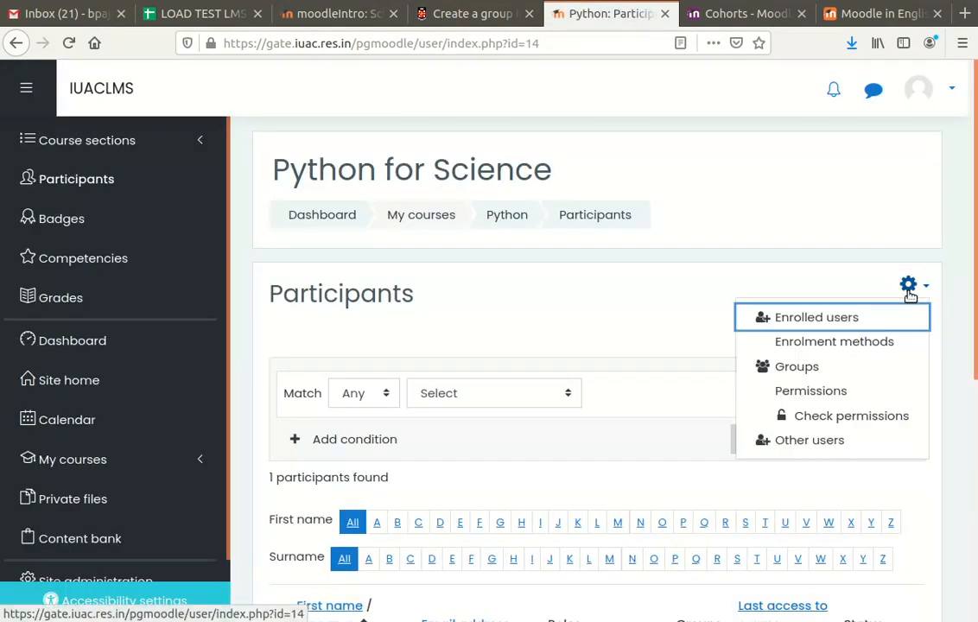
click(787, 368)
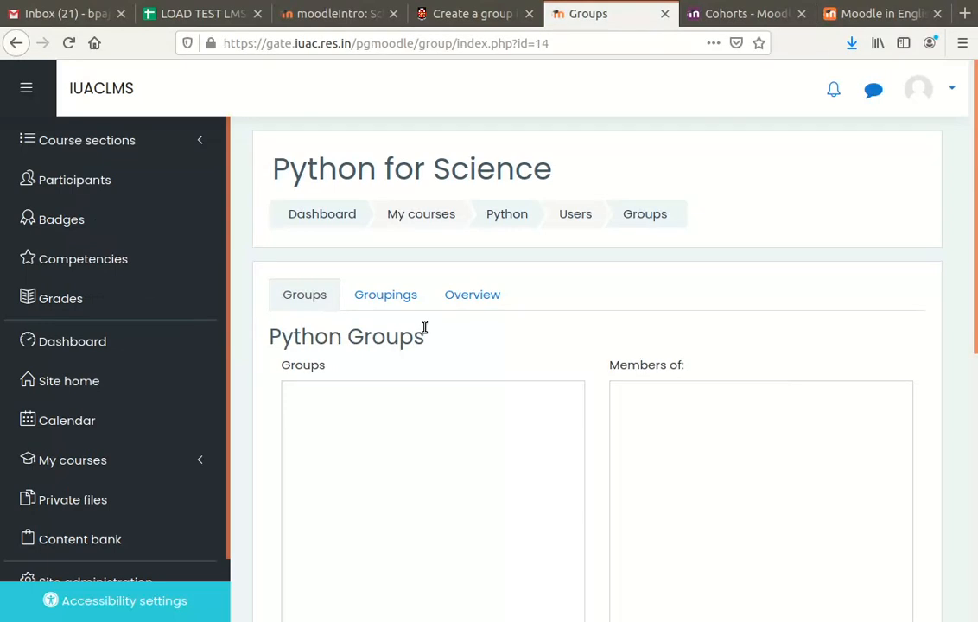
scroll(423, 330, down, 3)
scroll(402, 365, down, 4)
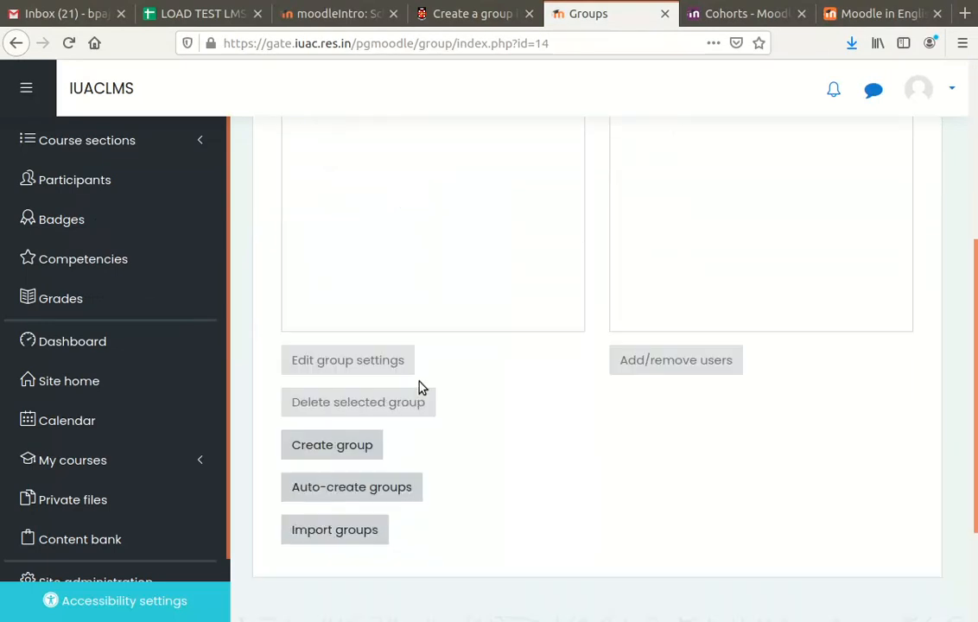
click(361, 529)
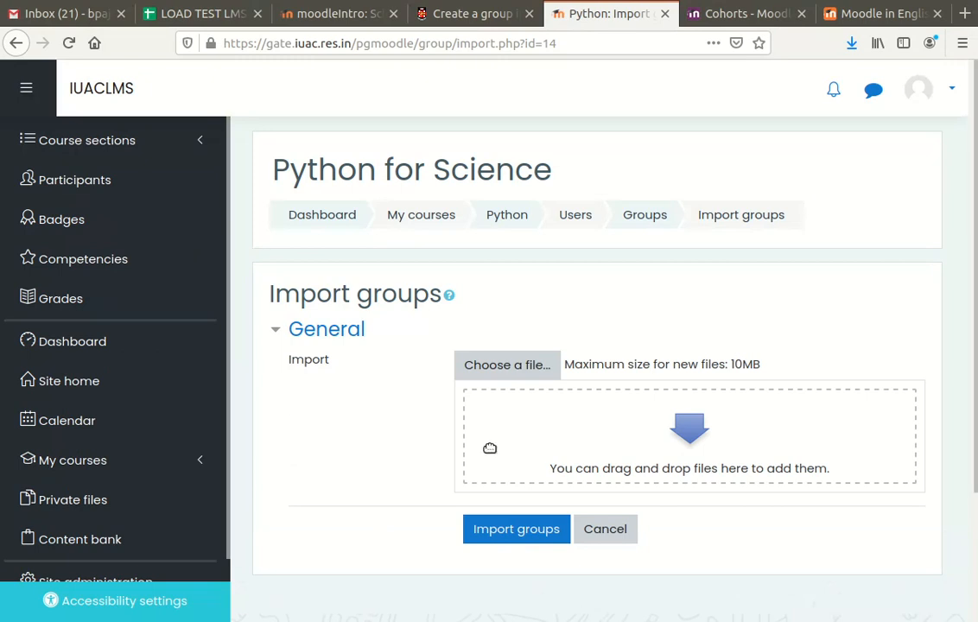
drag(490, 447, 704, 454)
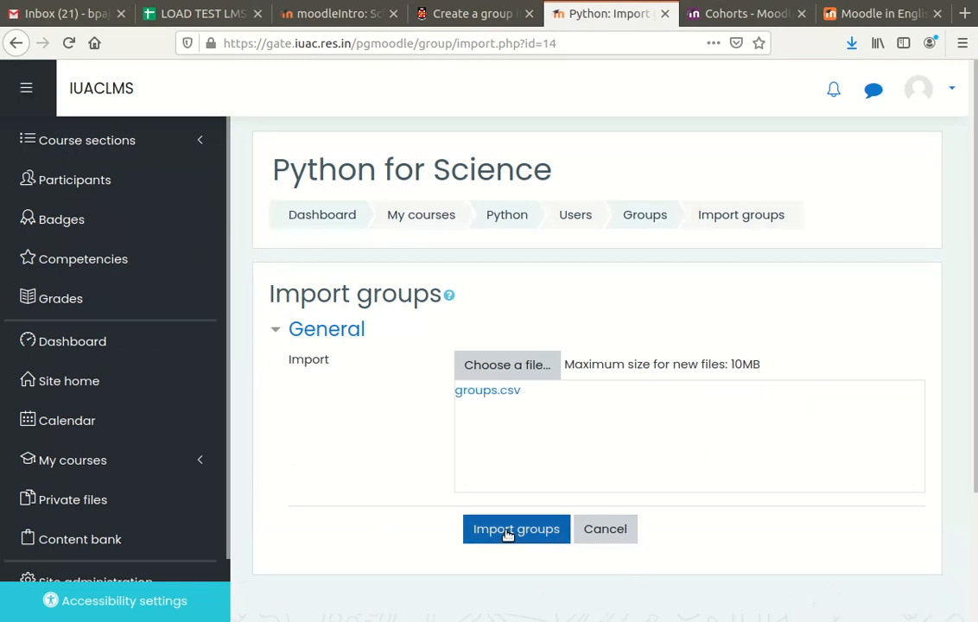
click(506, 529)
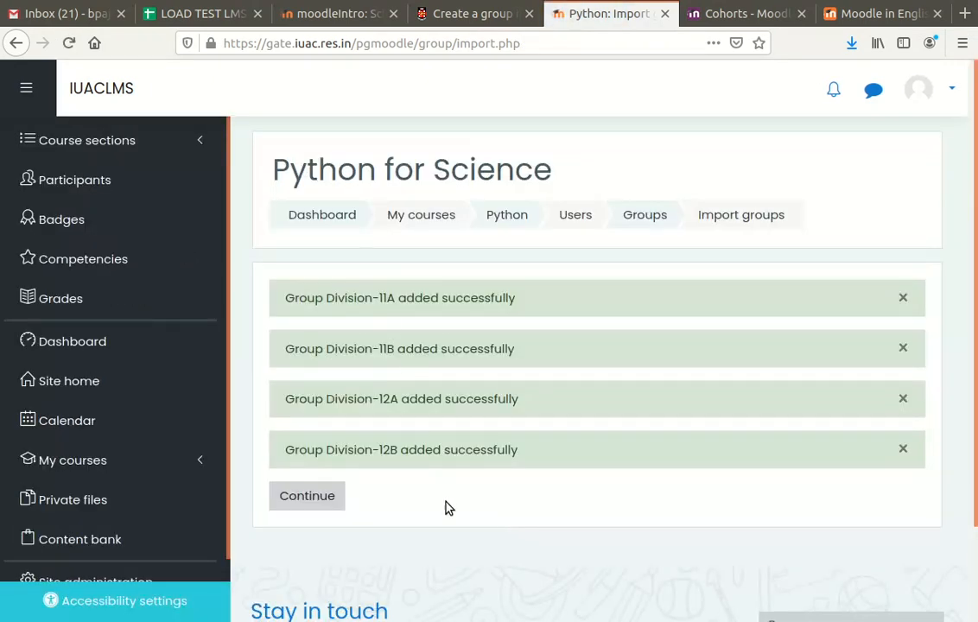
click(308, 500)
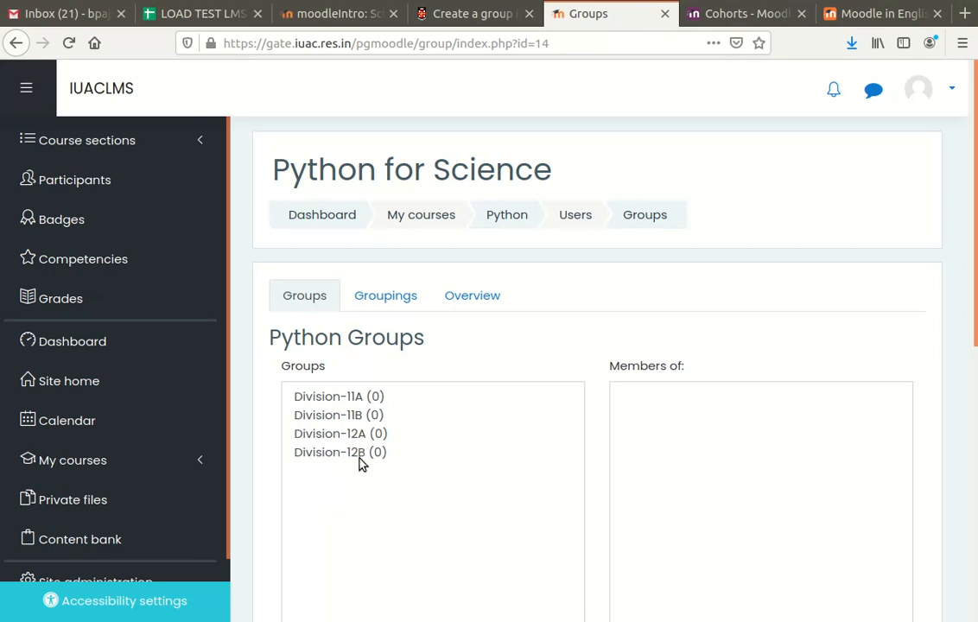
Review the imported groups in the course and return to the participants list.
scroll(557, 459, down, 5)
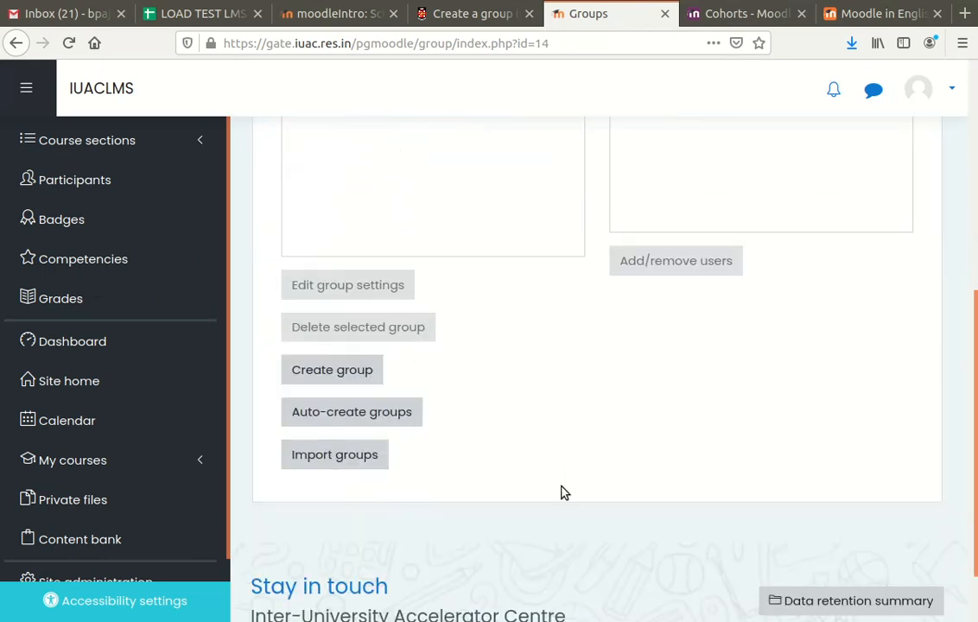
scroll(596, 462, up, 5)
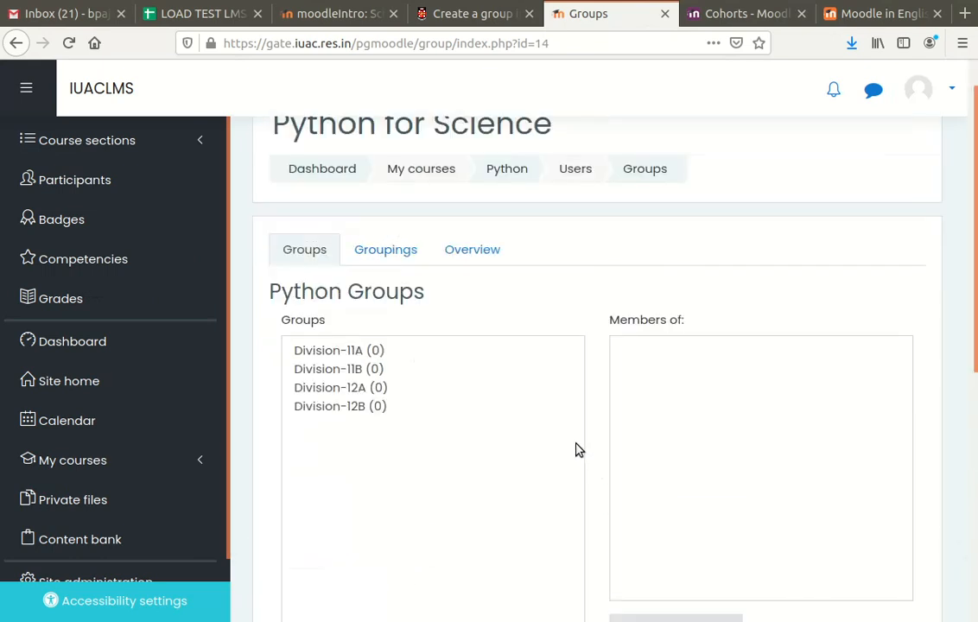
click(116, 189)
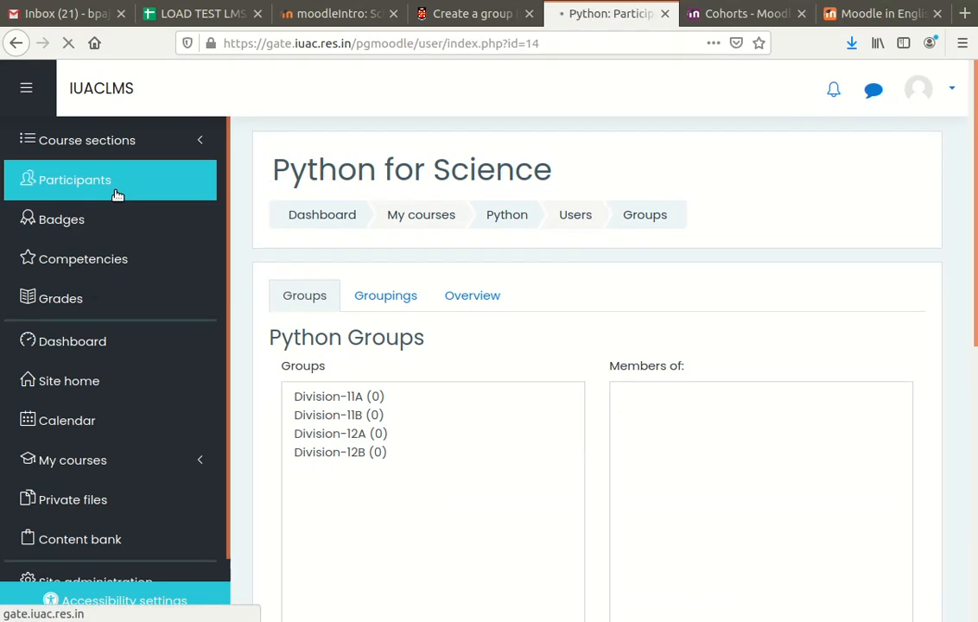
Open the enrolment methods of the Python for Science course and start adding a Cohort sync method.
click(908, 284)
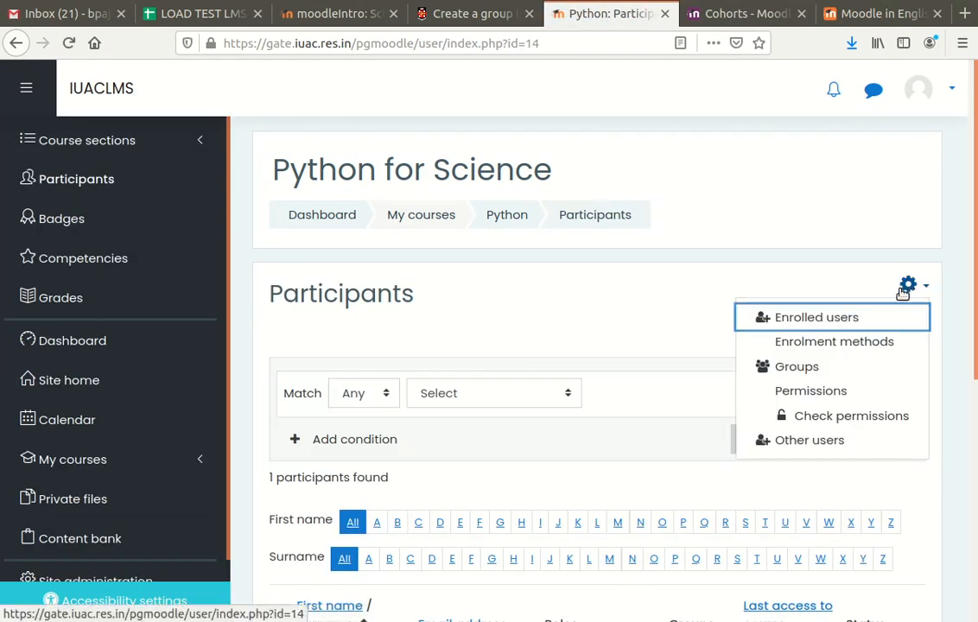
click(875, 341)
scroll(571, 406, down, 2)
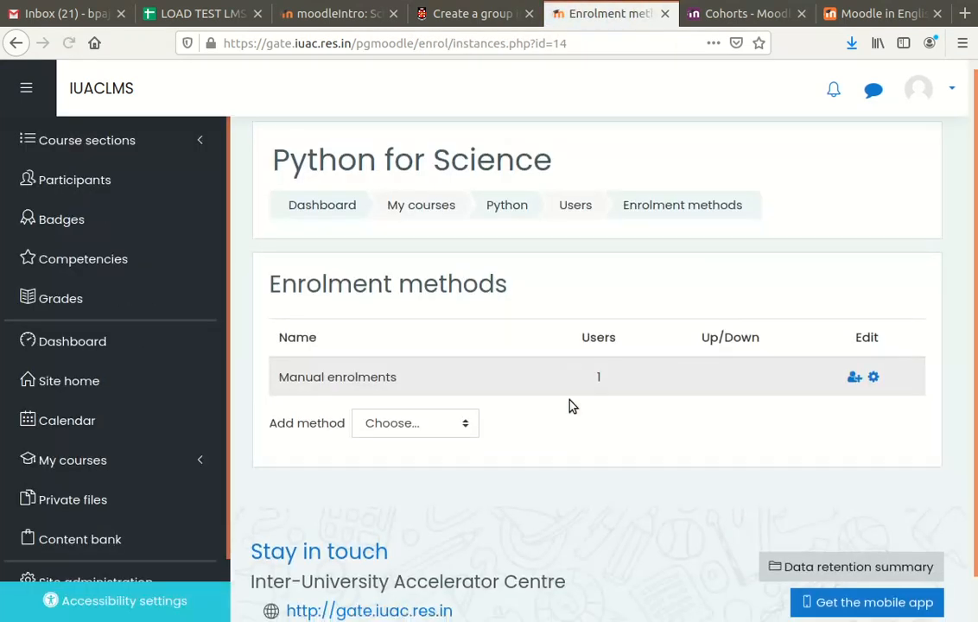
click(461, 377)
key(Down)
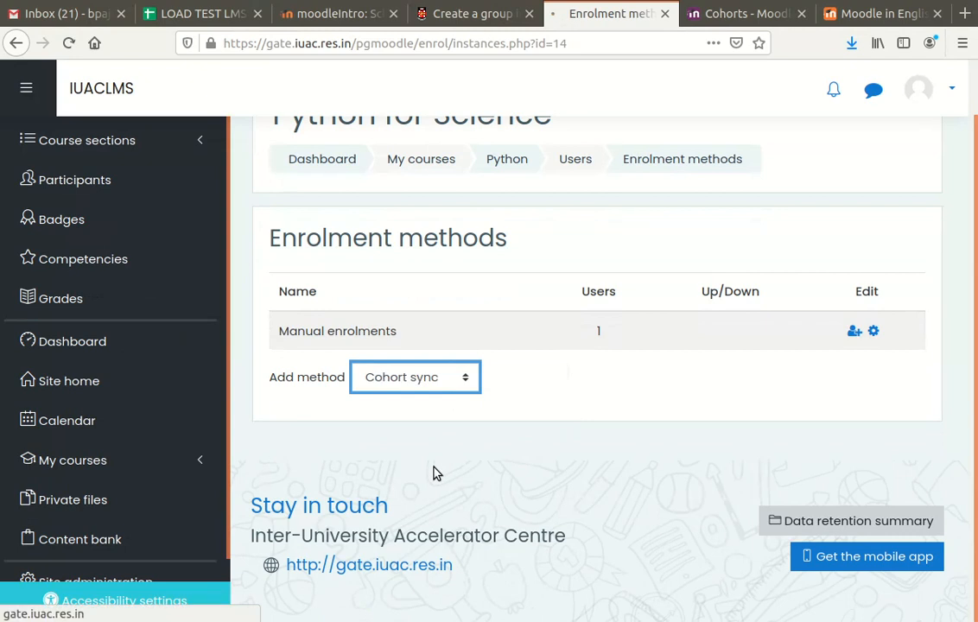
Sync cohort 2019-11A into the course with the Student role, adding its members to group Division-12A.
scroll(691, 423, down, 3)
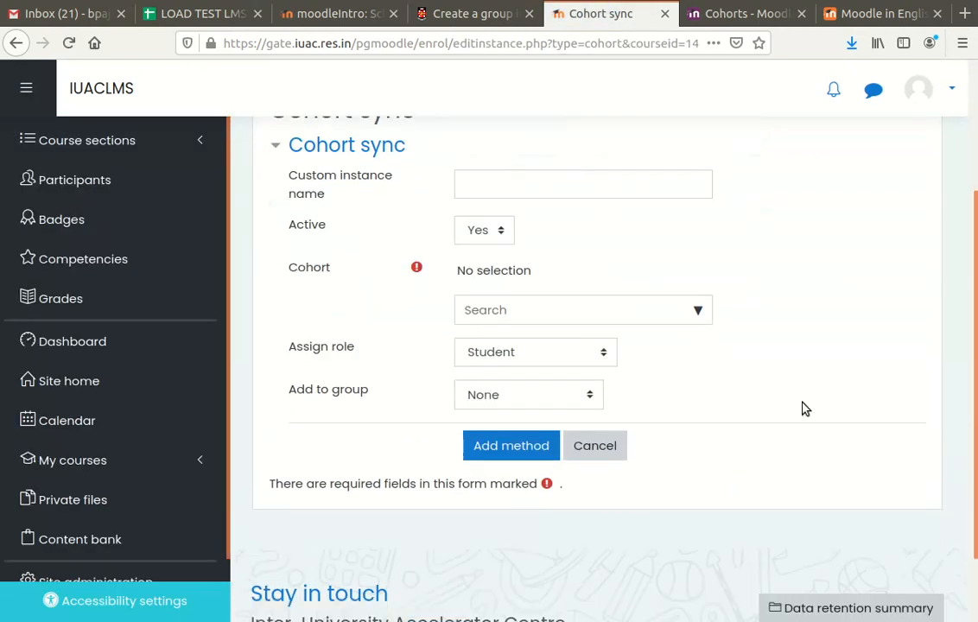
click(701, 314)
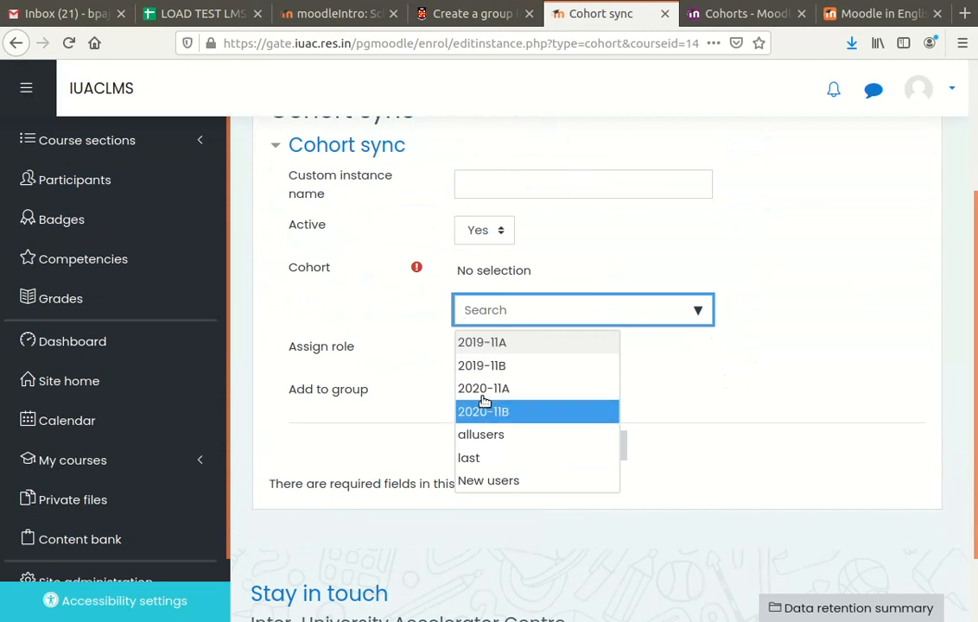
click(517, 344)
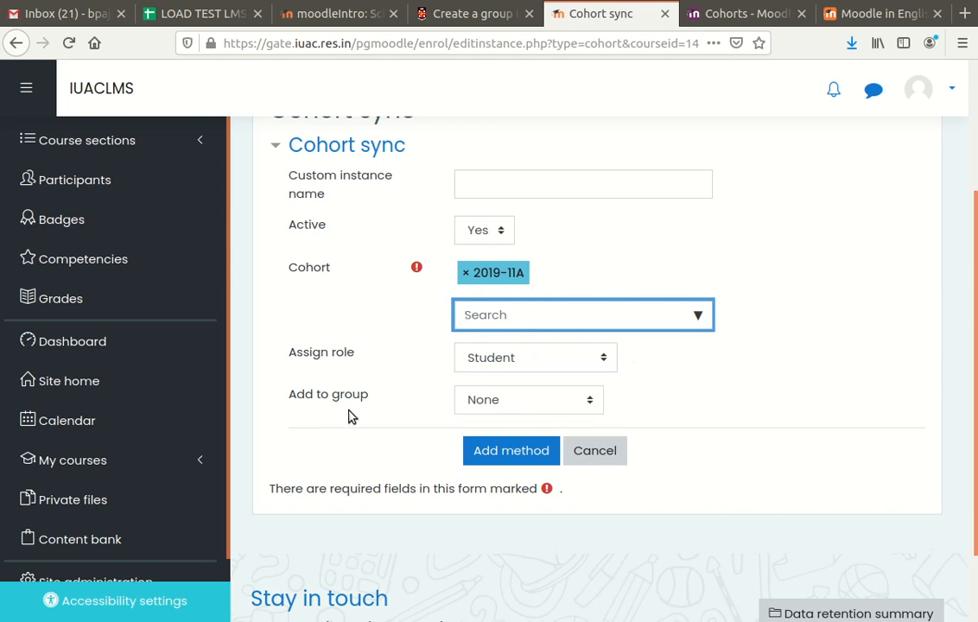
click(589, 406)
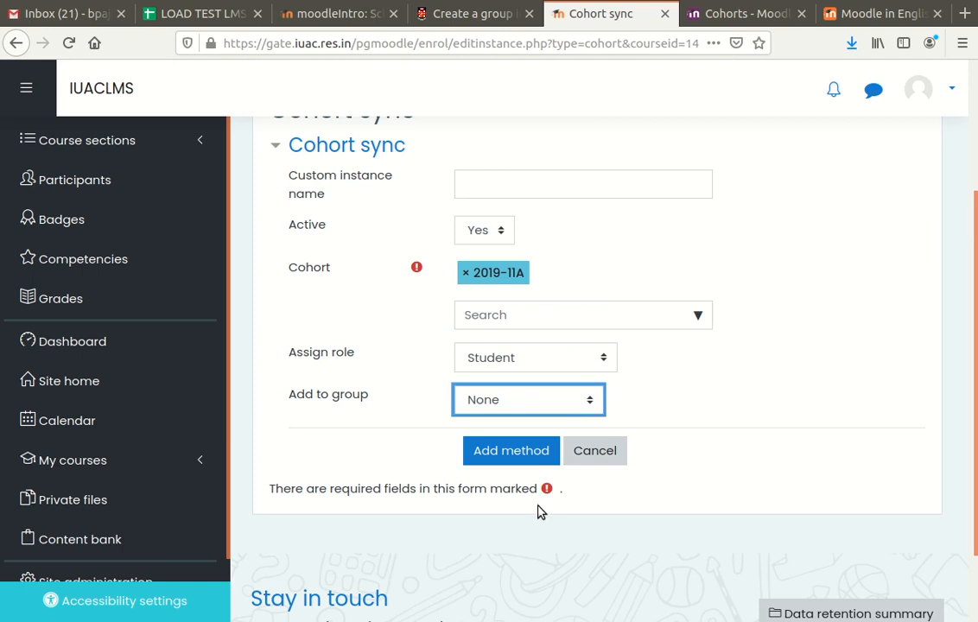
key(Down)
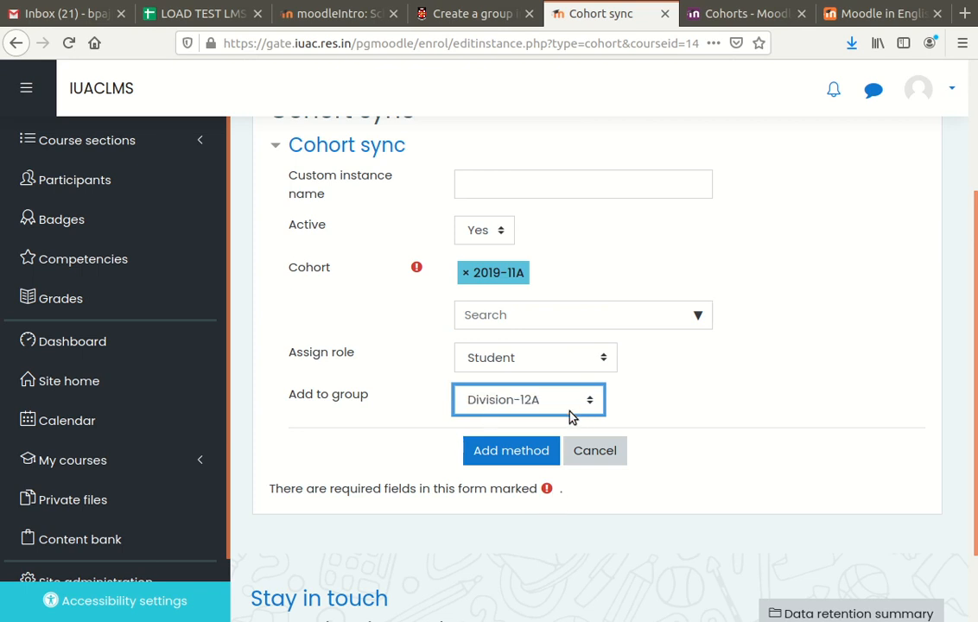
click(490, 453)
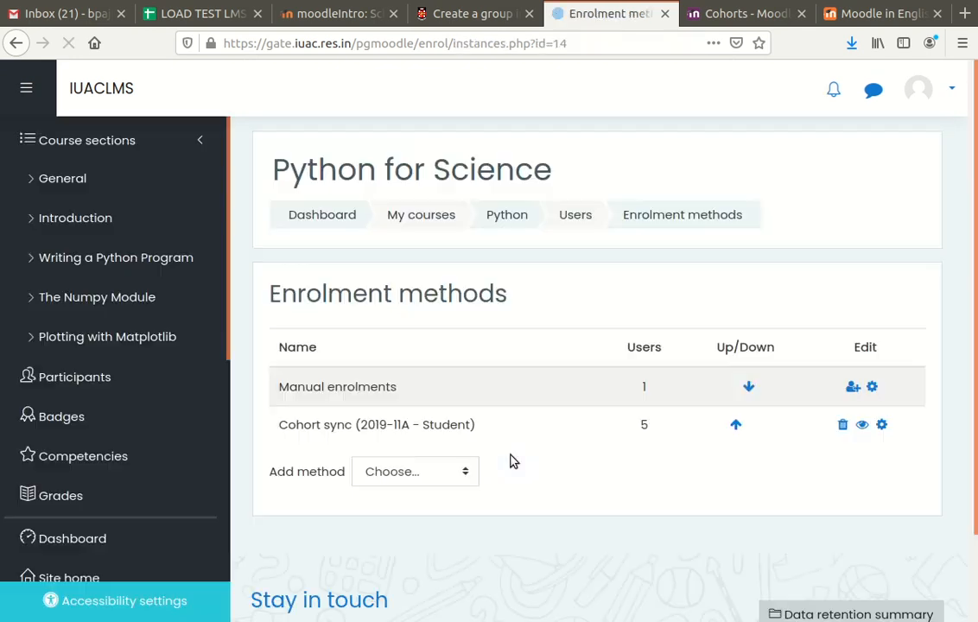
Add a second Cohort sync method for cohort 2019-11B with the Student role and group Division-12B.
click(438, 479)
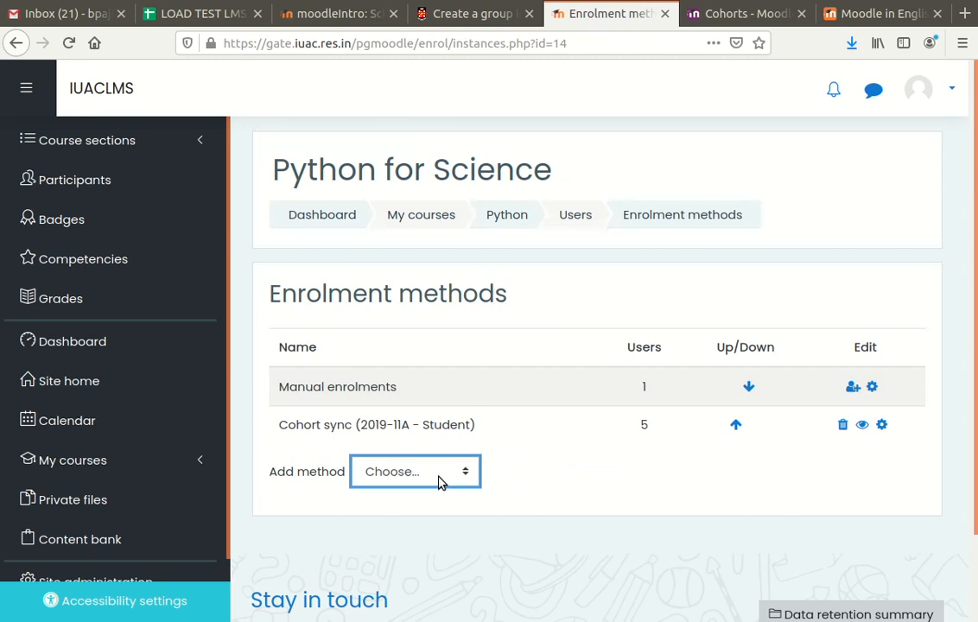
click(448, 554)
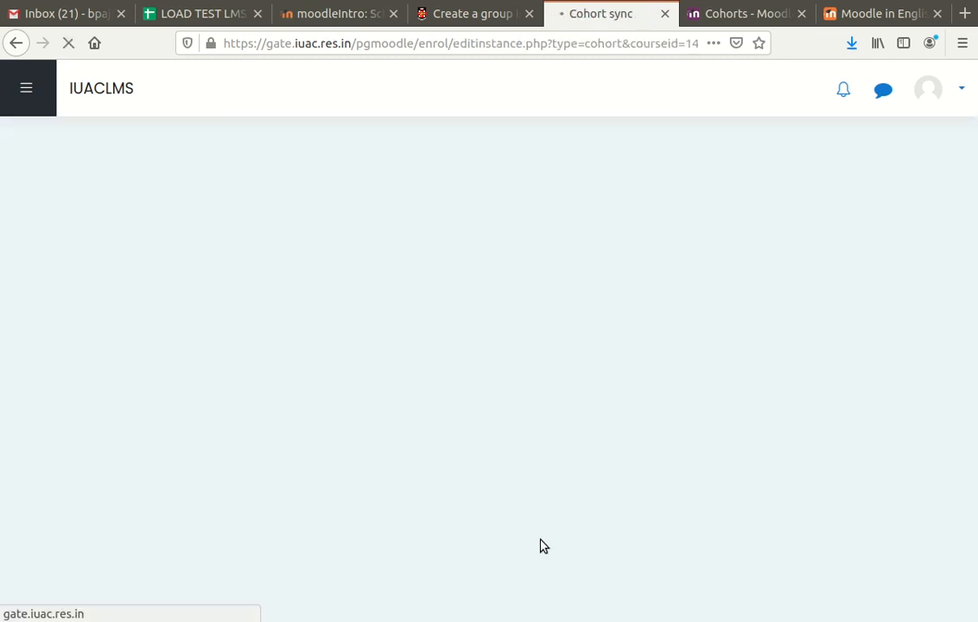
click(697, 494)
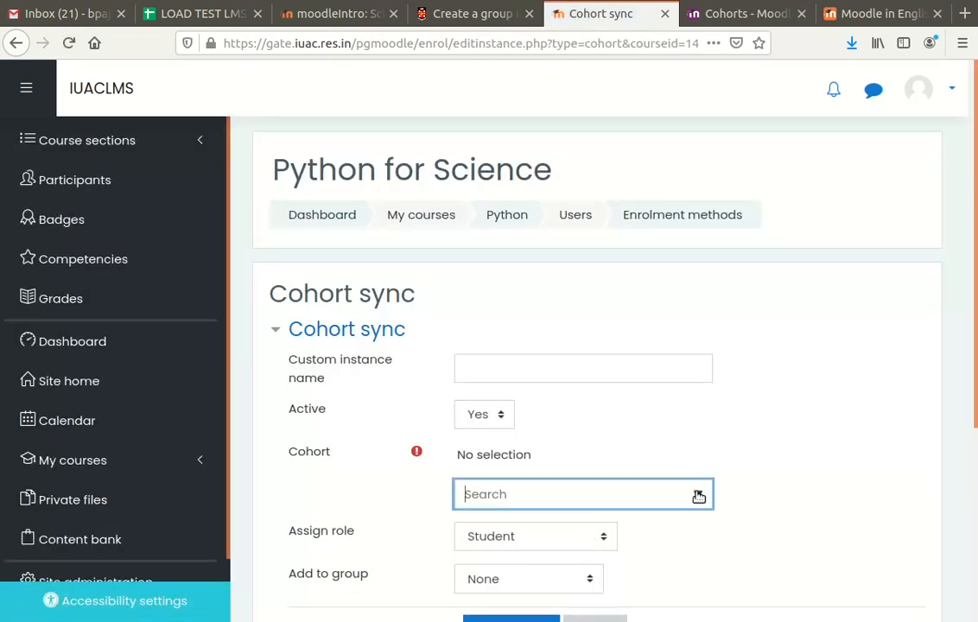
click(549, 551)
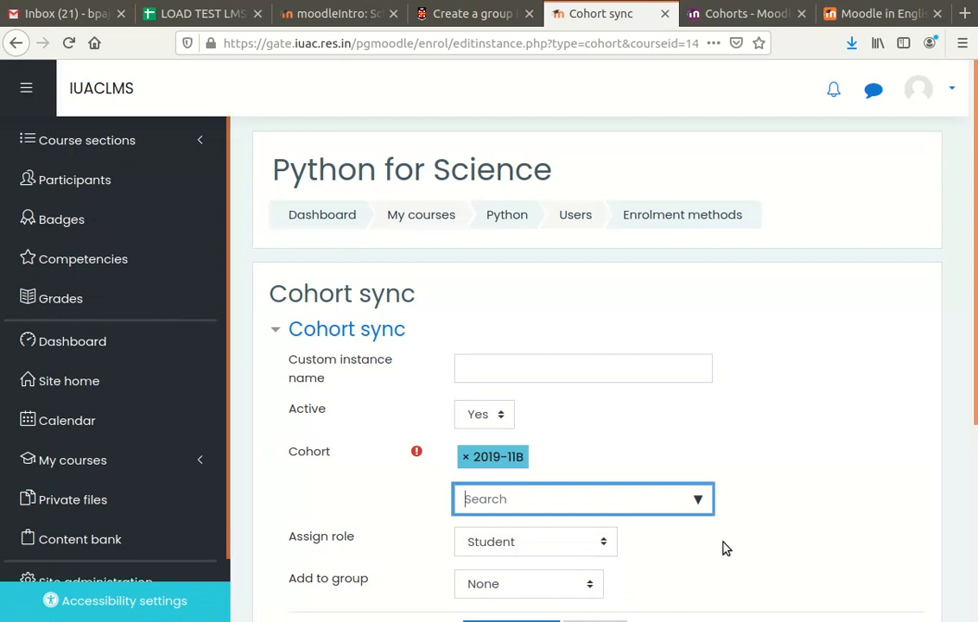
scroll(726, 544, down, 2)
click(590, 403)
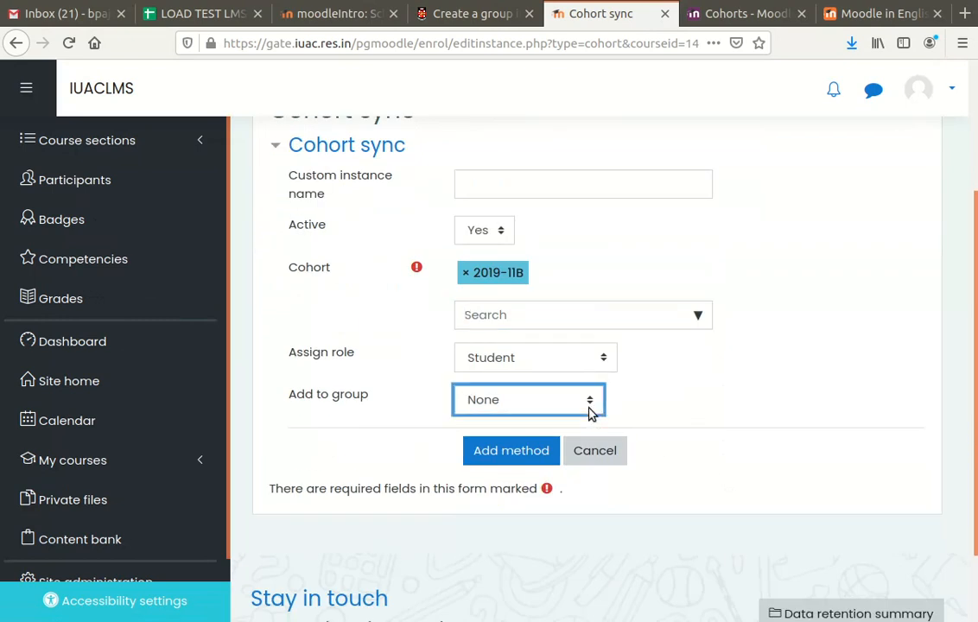
key(Down)
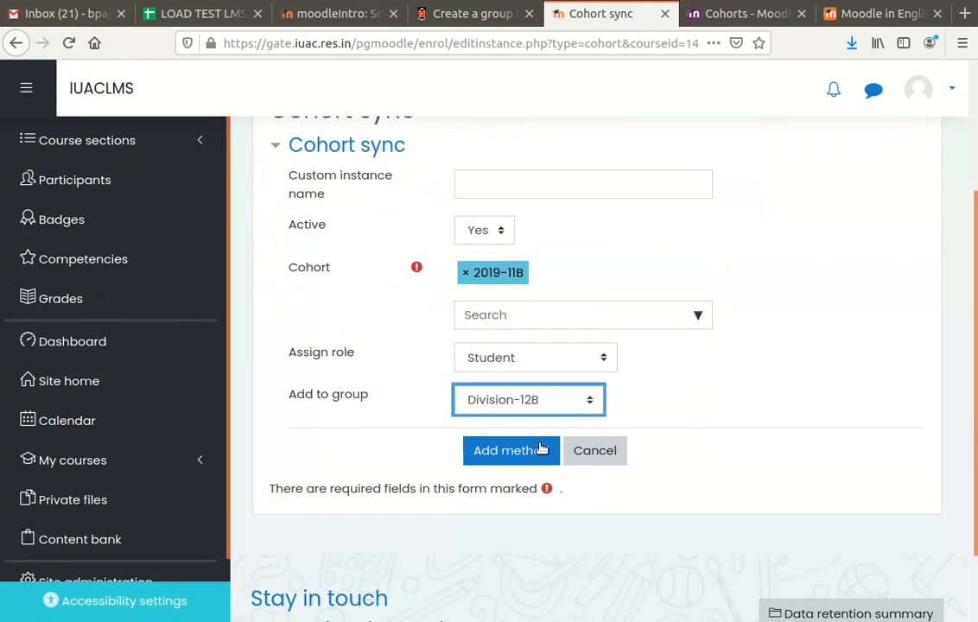
click(506, 452)
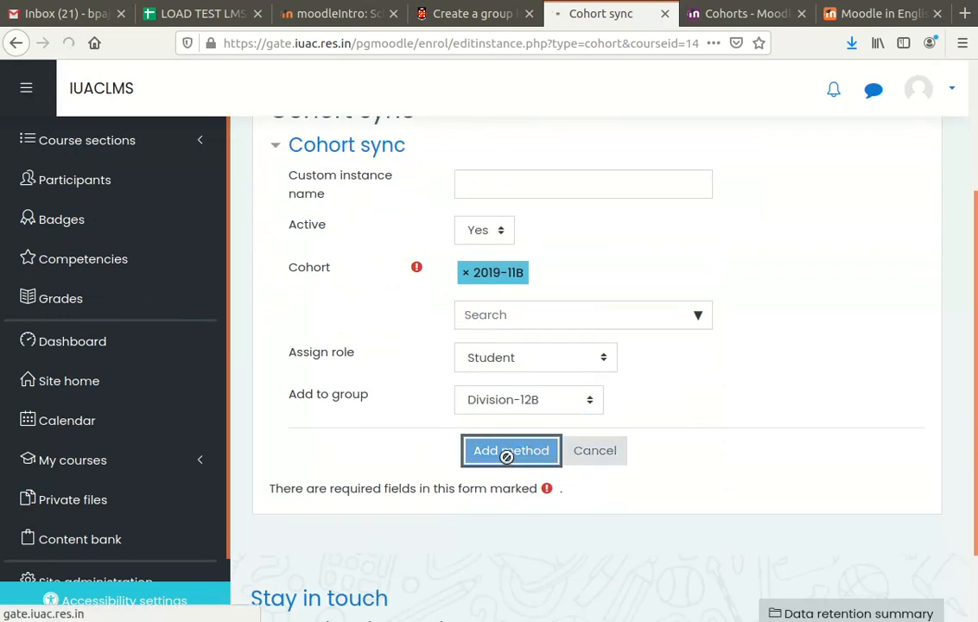
scroll(508, 462, down, 3)
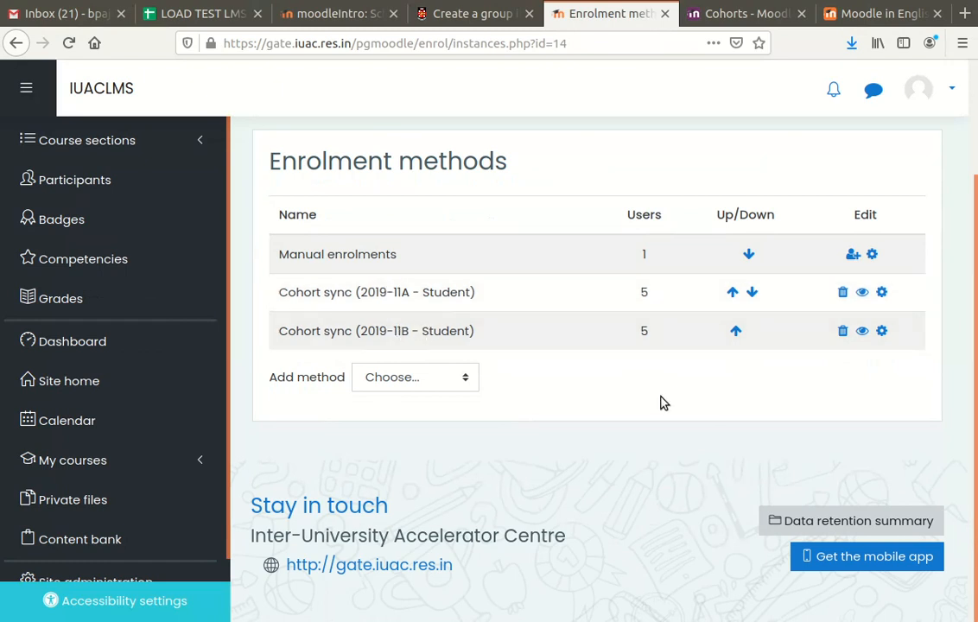
scroll(722, 450, up, 3)
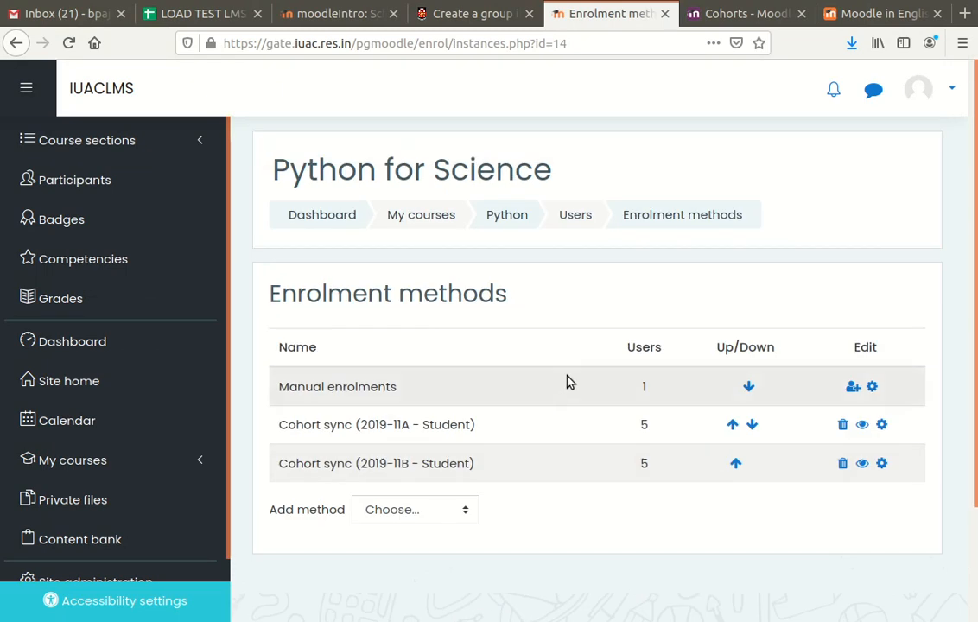
Return to the course participants list and open the course's groups page.
click(107, 181)
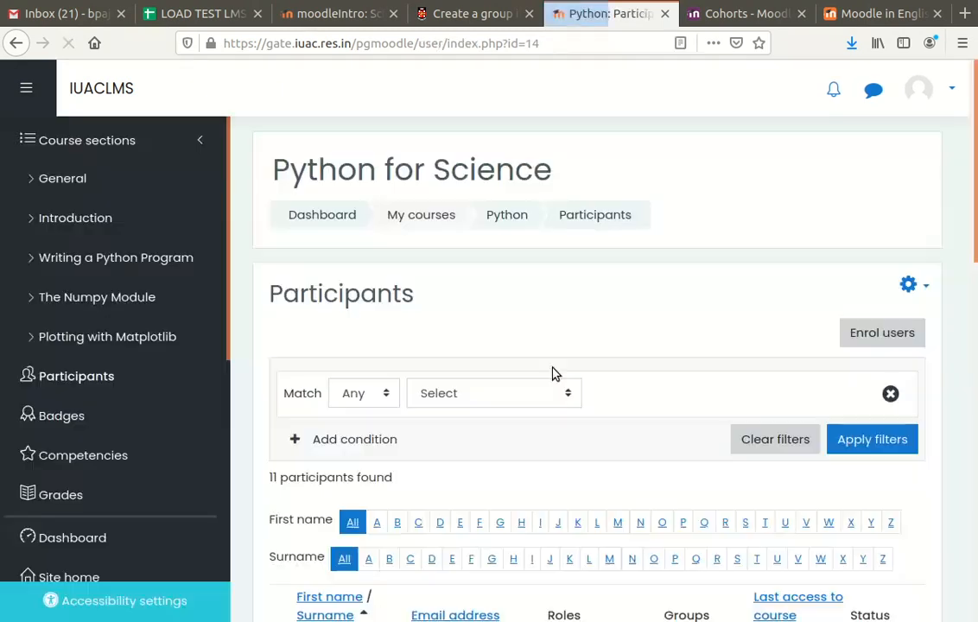
scroll(622, 342, down, 1)
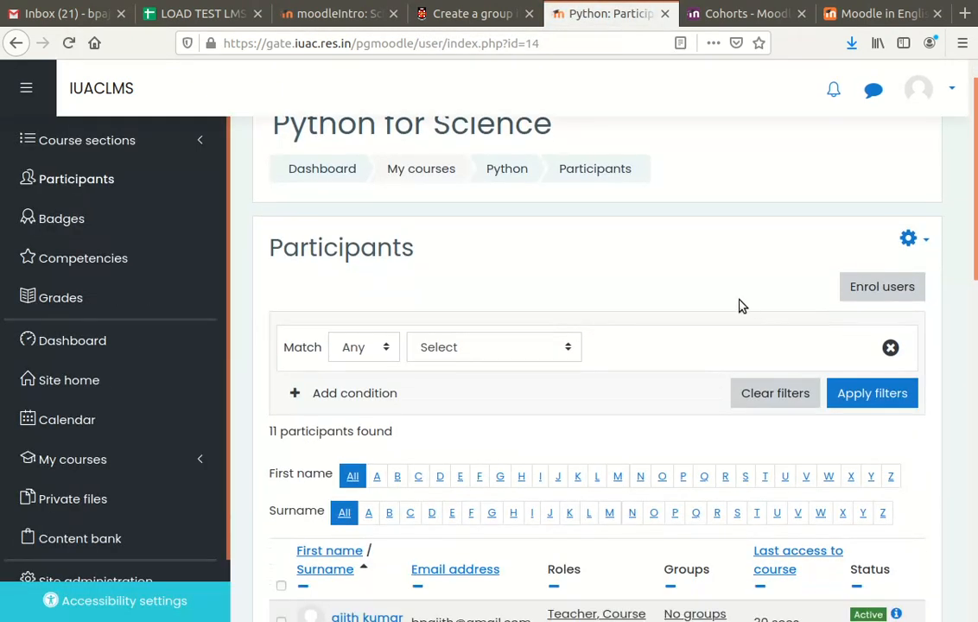
click(909, 242)
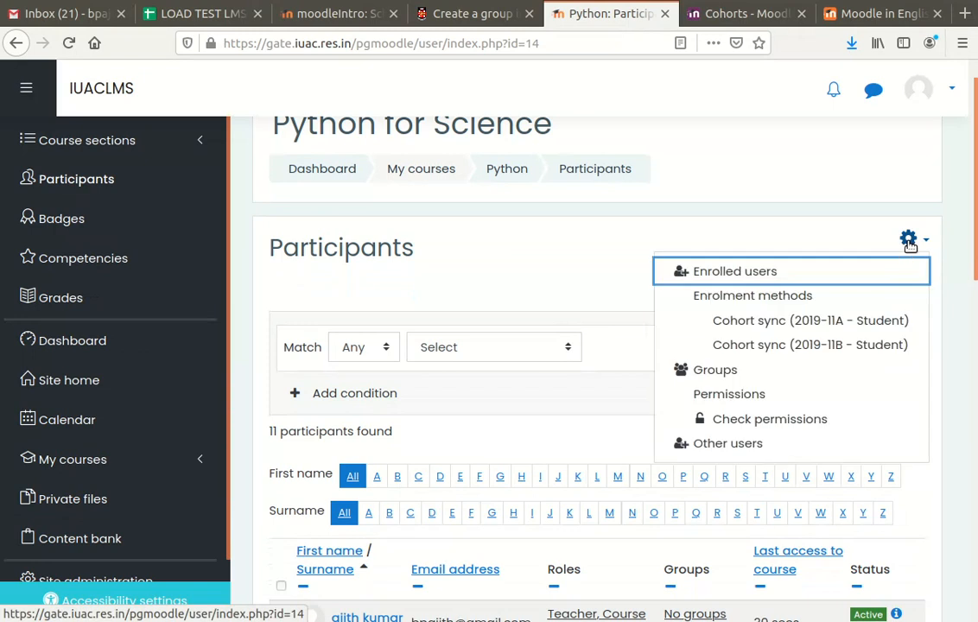
click(717, 371)
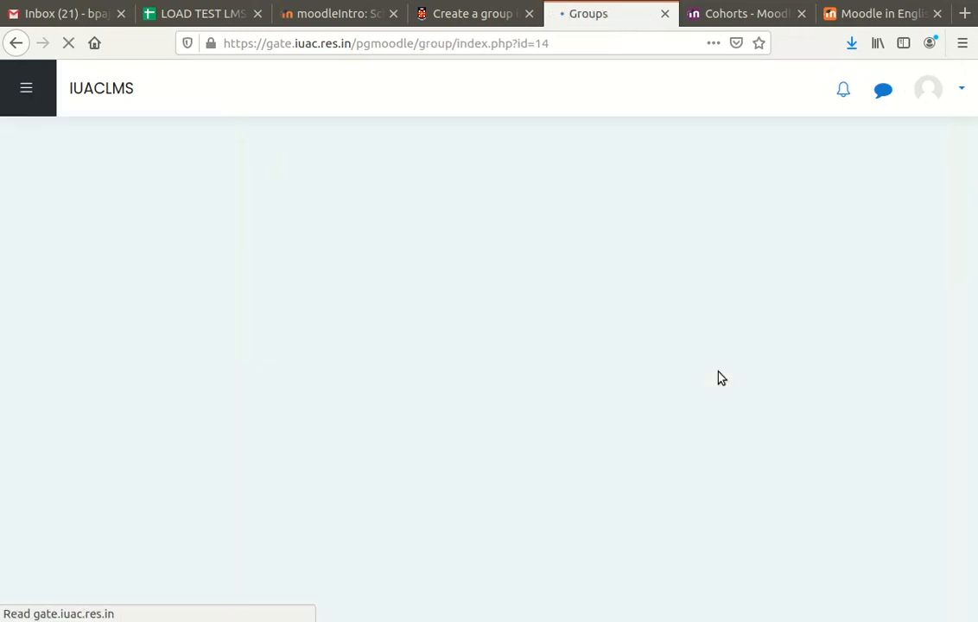
Check the members of the Division-11A, Division-12A and Division-12B groups, comparing the two Division-12 groups.
scroll(469, 394, down, 3)
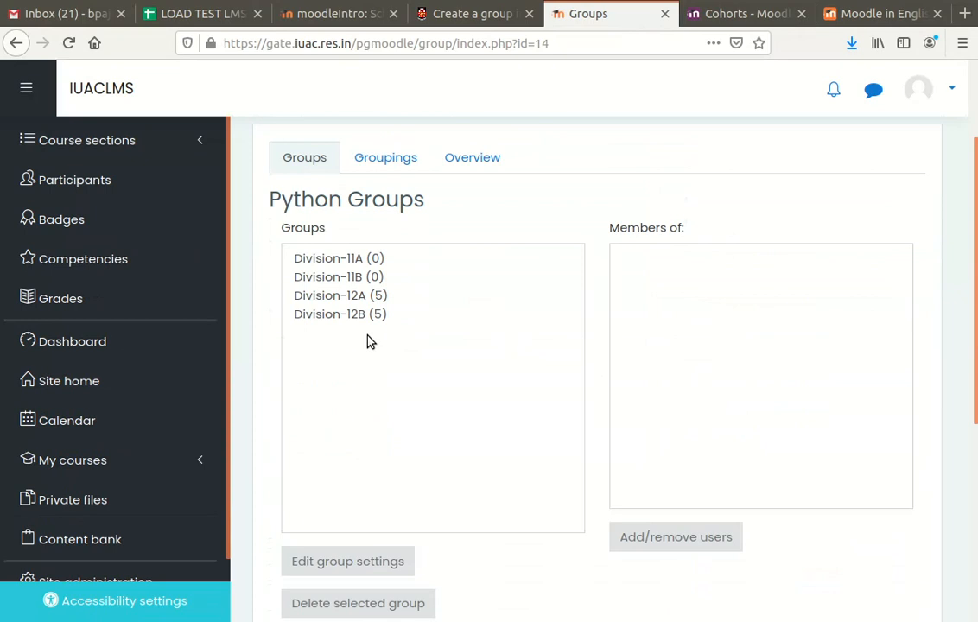
click(339, 259)
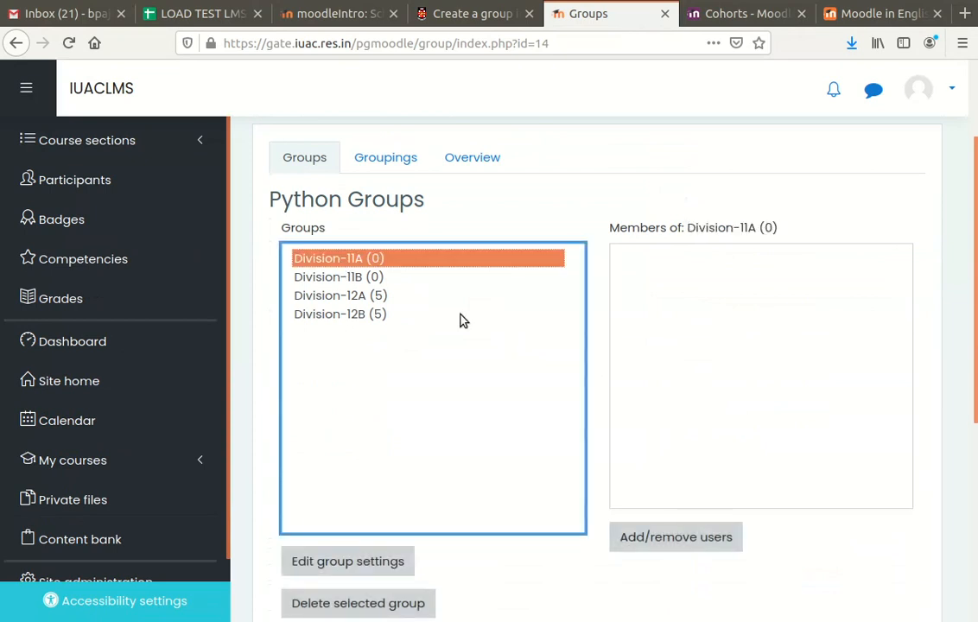
click(355, 299)
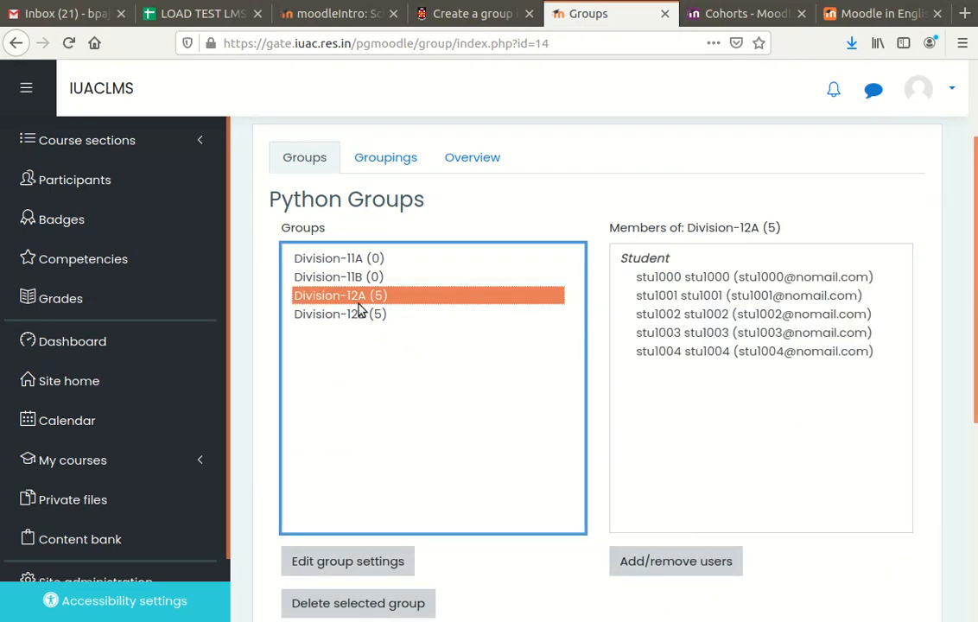
click(342, 316)
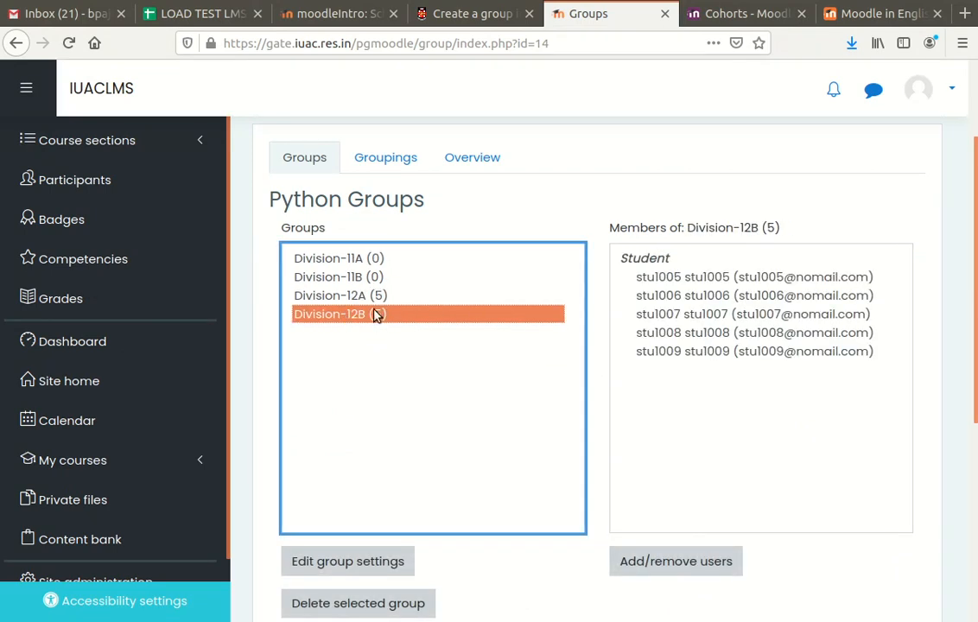
click(357, 298)
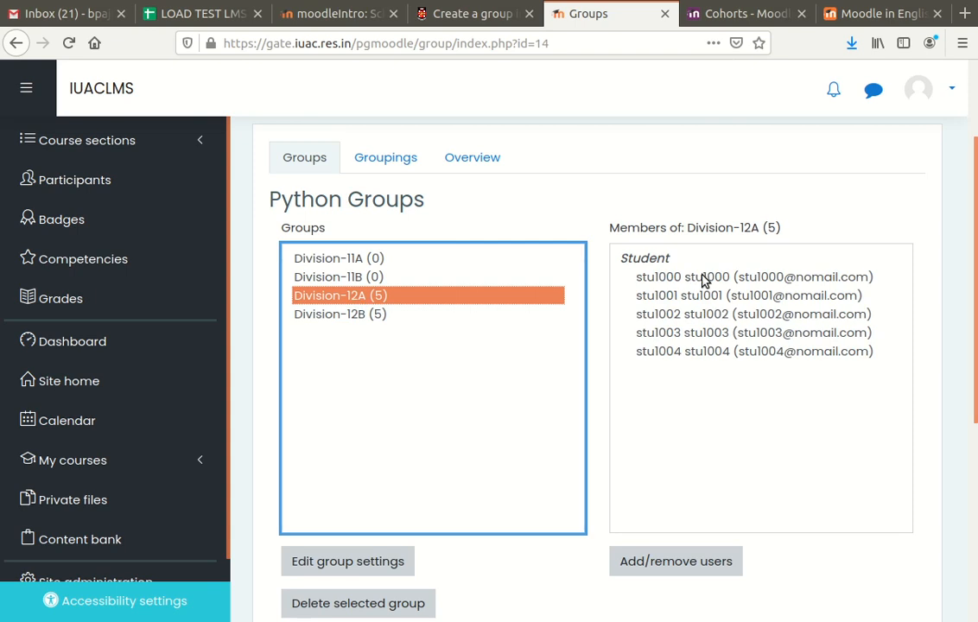
click(366, 316)
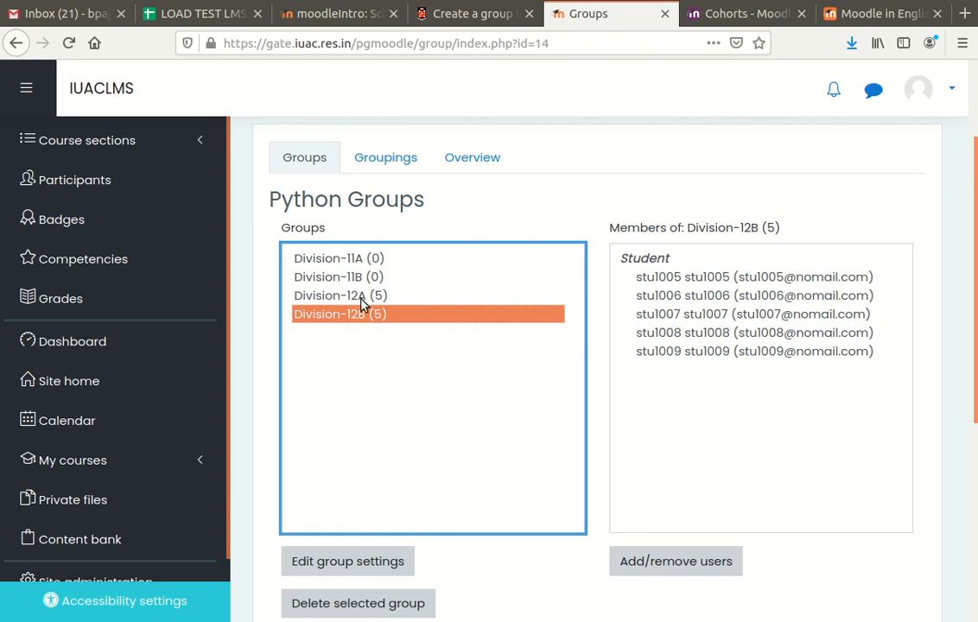
click(366, 299)
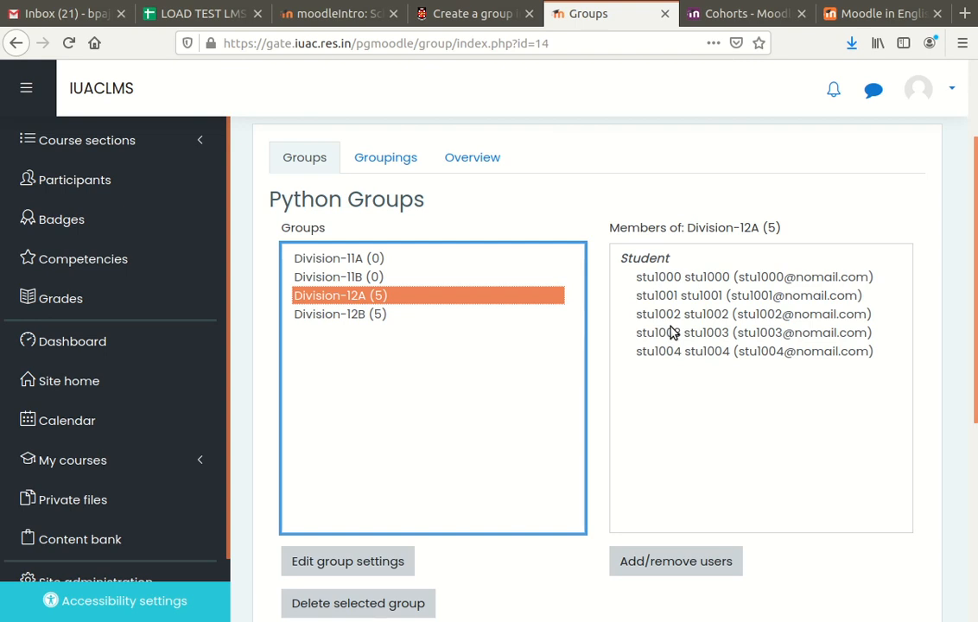
Open the add/remove users page for group Division-12A and search its potential members for "tea".
scroll(672, 334, down, 1)
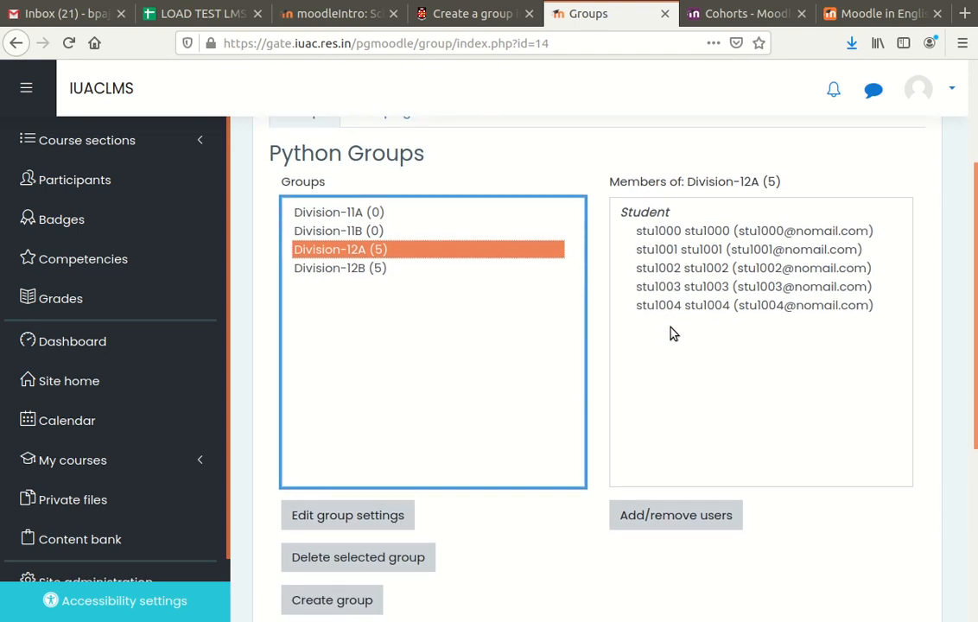
click(676, 516)
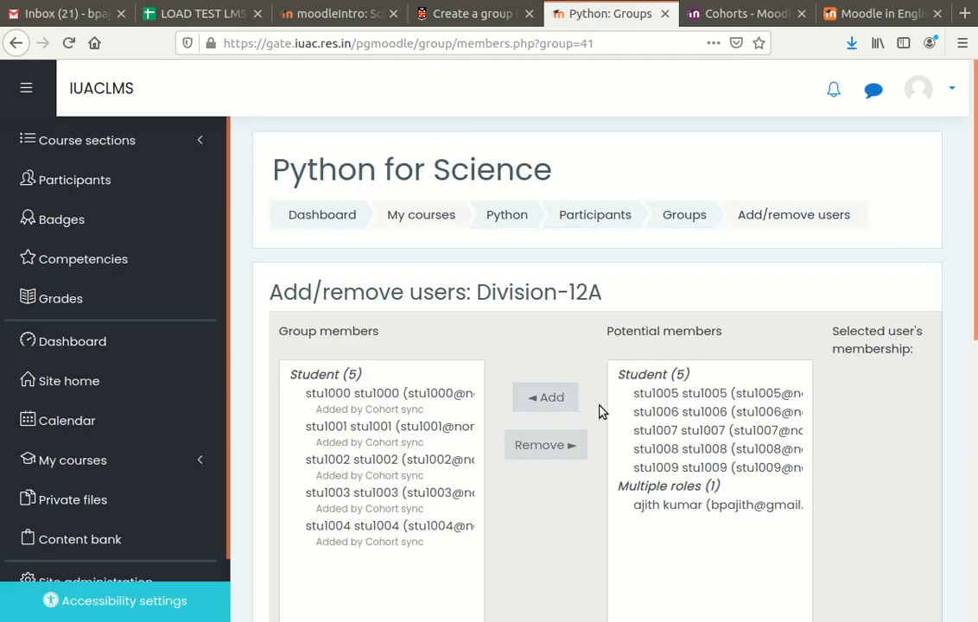
scroll(589, 406, down, 3)
scroll(653, 406, down, 1)
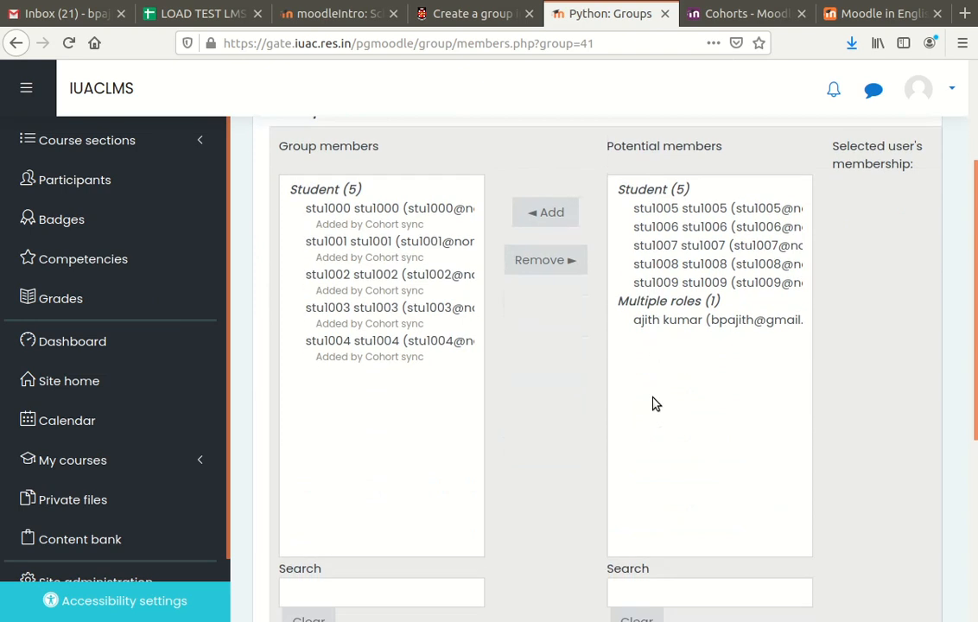
scroll(654, 403, down, 1)
scroll(725, 395, down, 1)
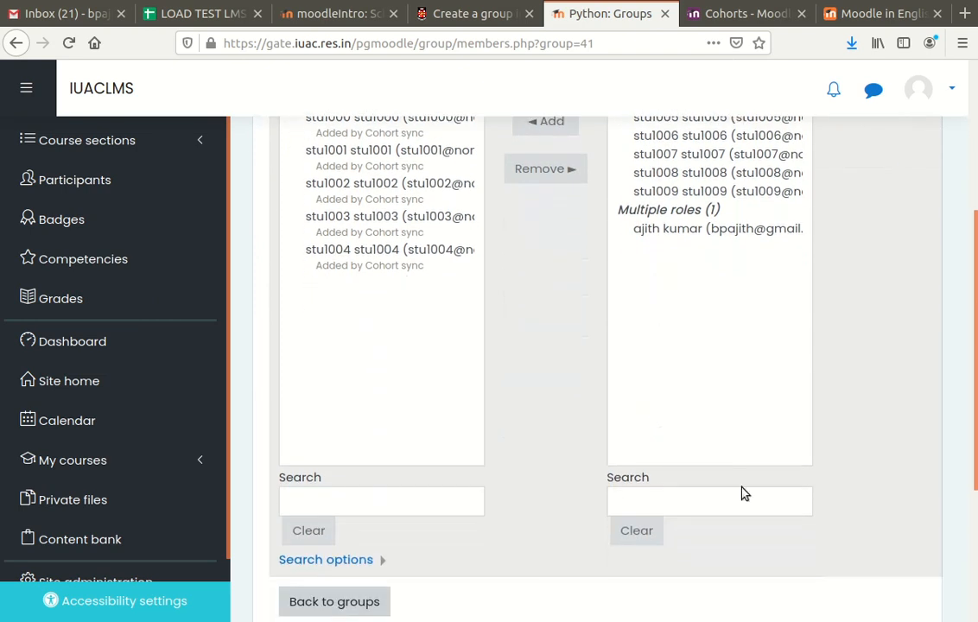
click(720, 501)
text(tea)
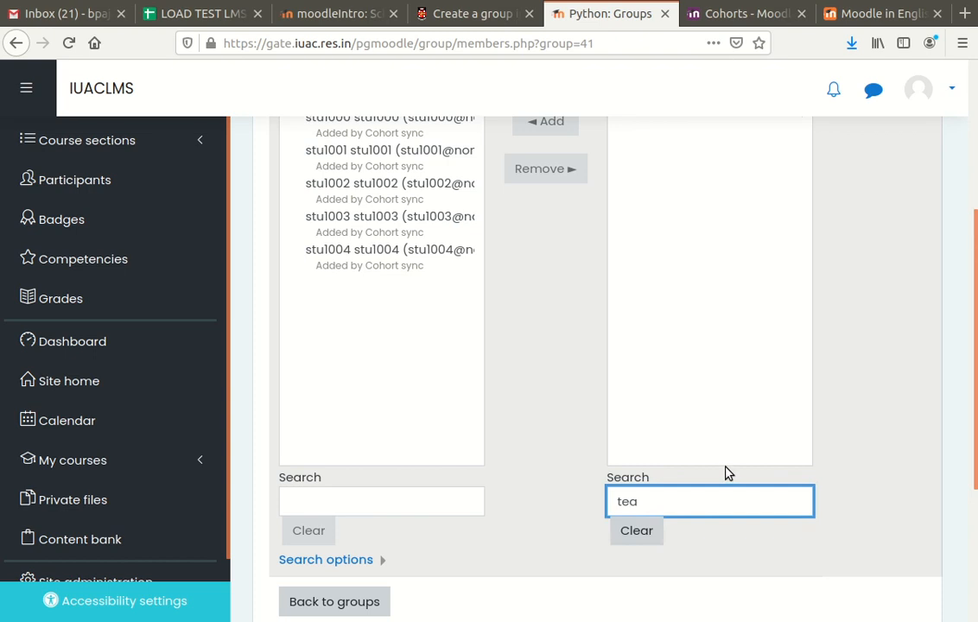
scroll(725, 472, up, 2)
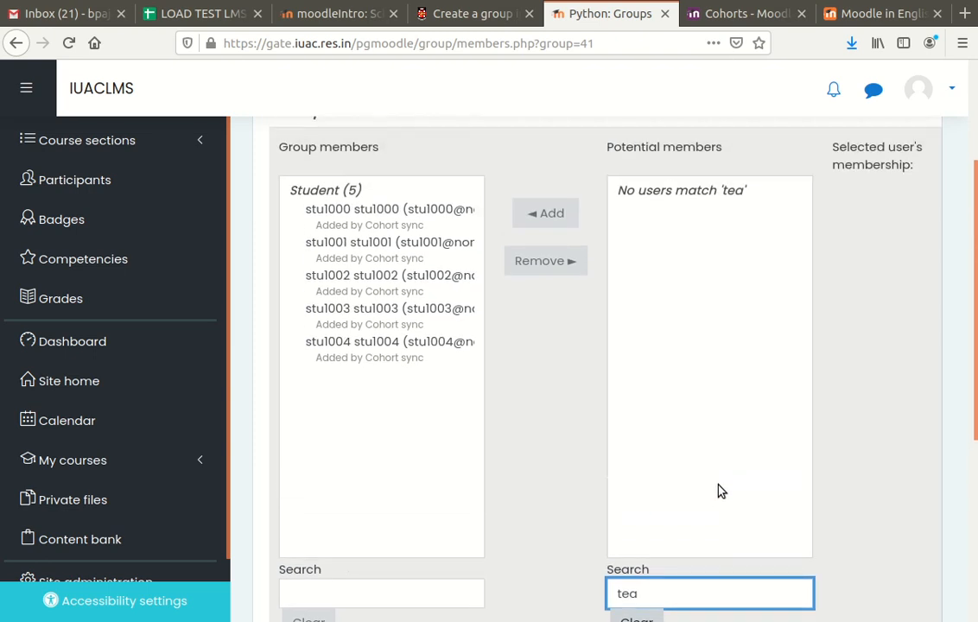
Clear the "tea" search from the potential members list of group Division-12A.
click(545, 416)
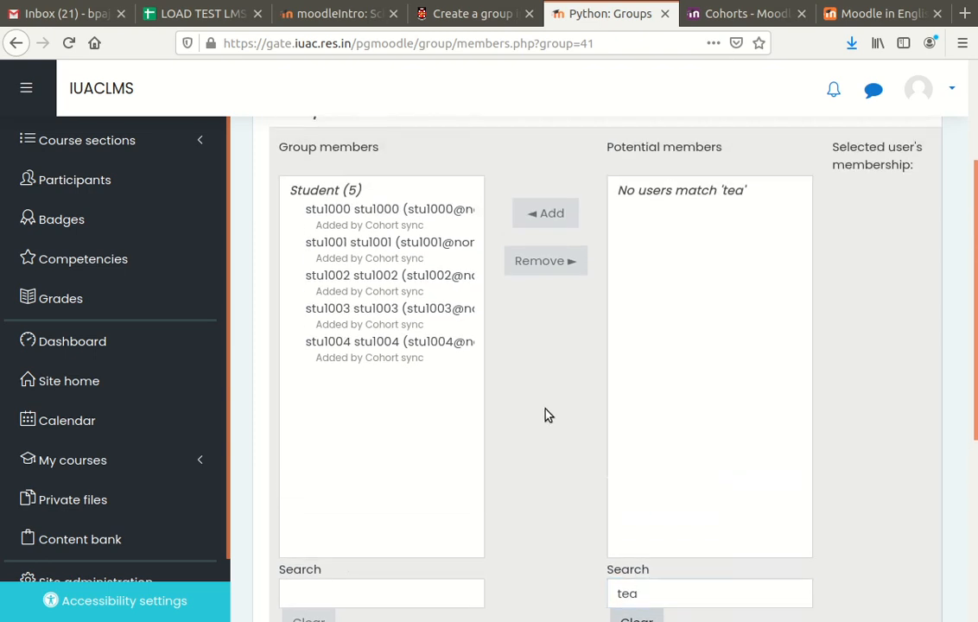
scroll(683, 507, down, 2)
click(679, 505)
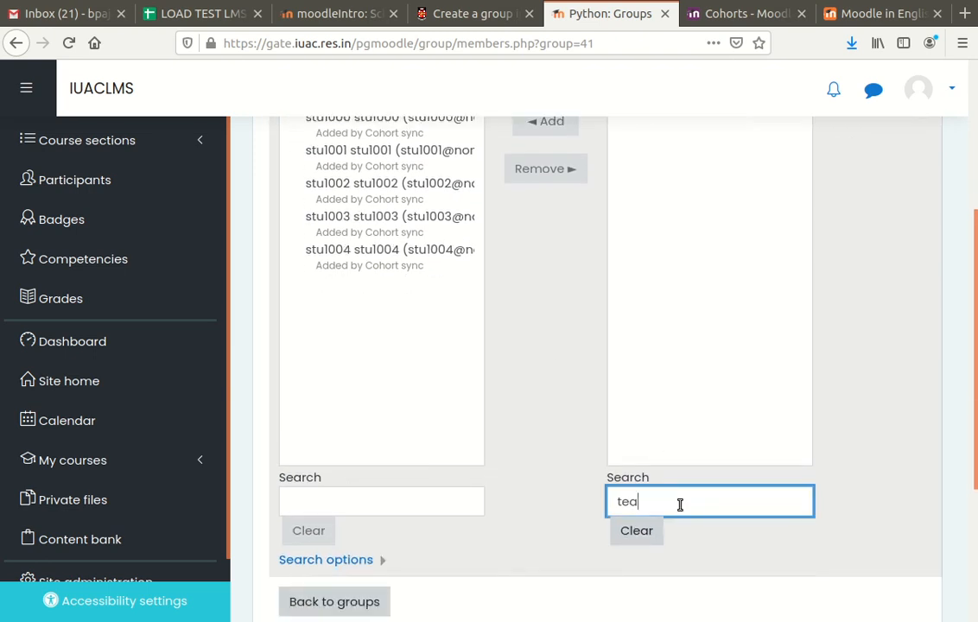
scroll(684, 490, up, 3)
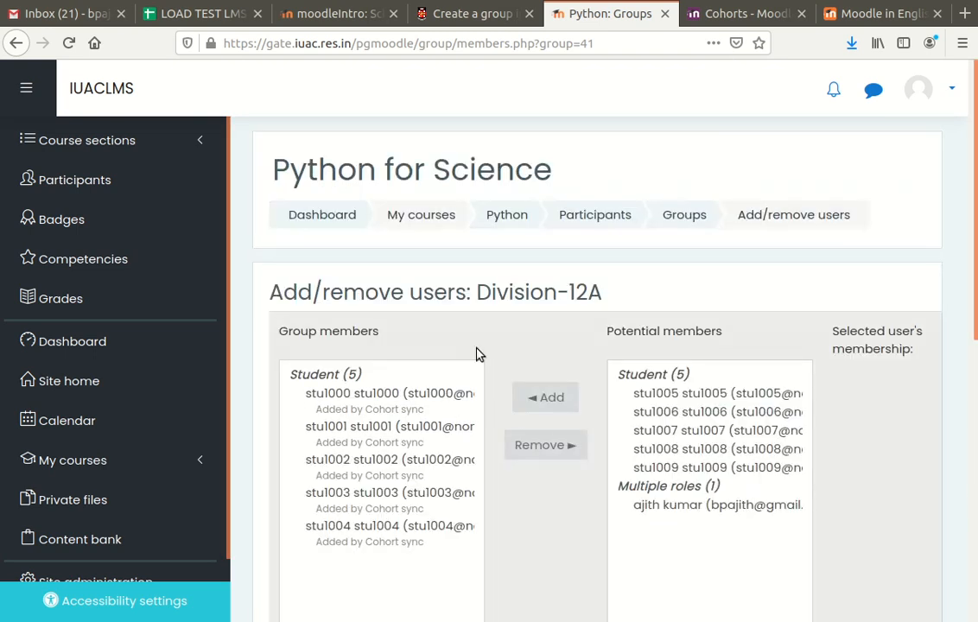
From the course participants page, enrol user tea1000 with the Non-editing teacher role.
click(112, 187)
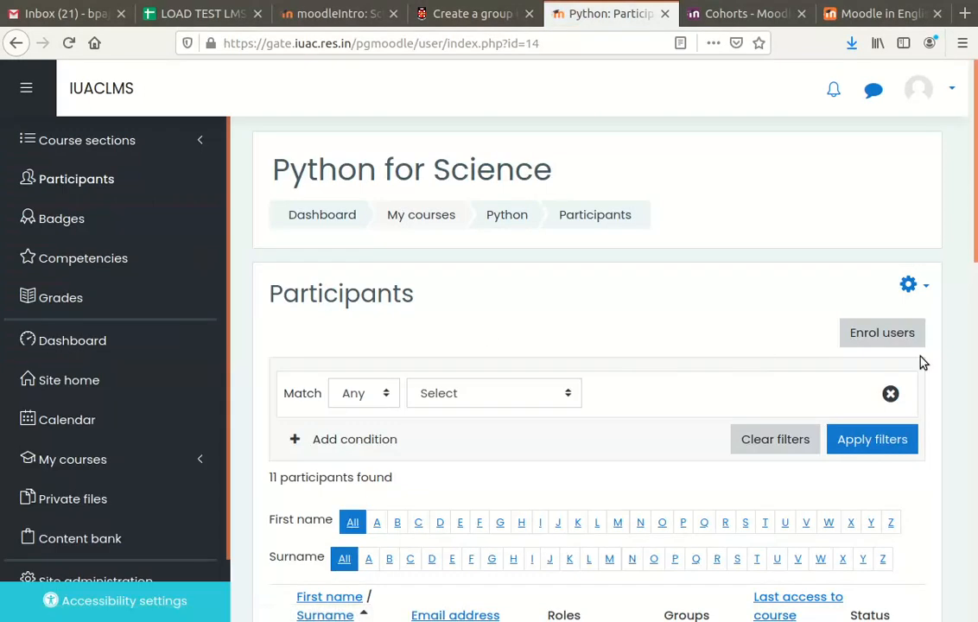
click(891, 339)
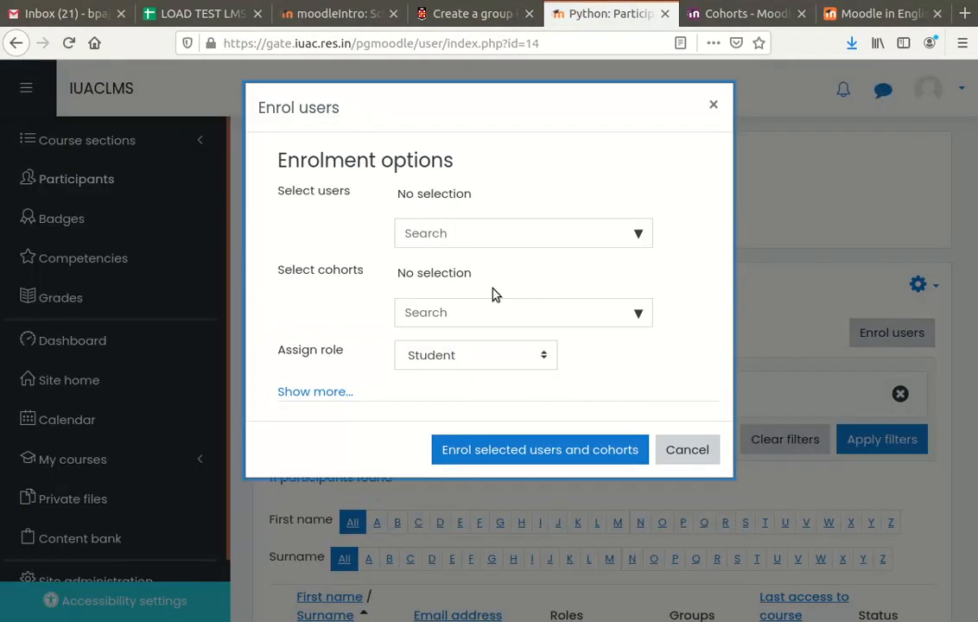
click(639, 236)
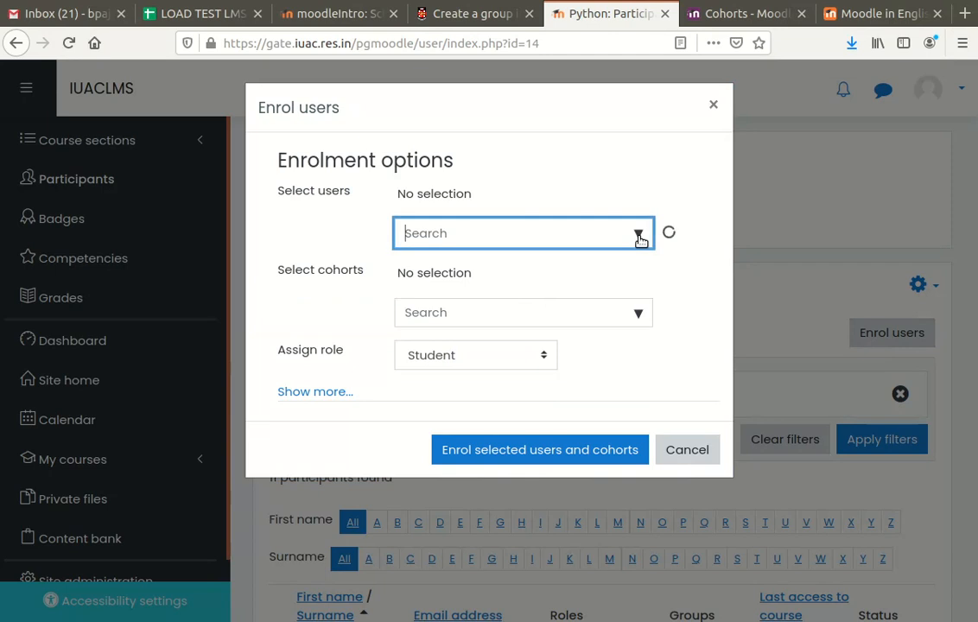
text(tea)
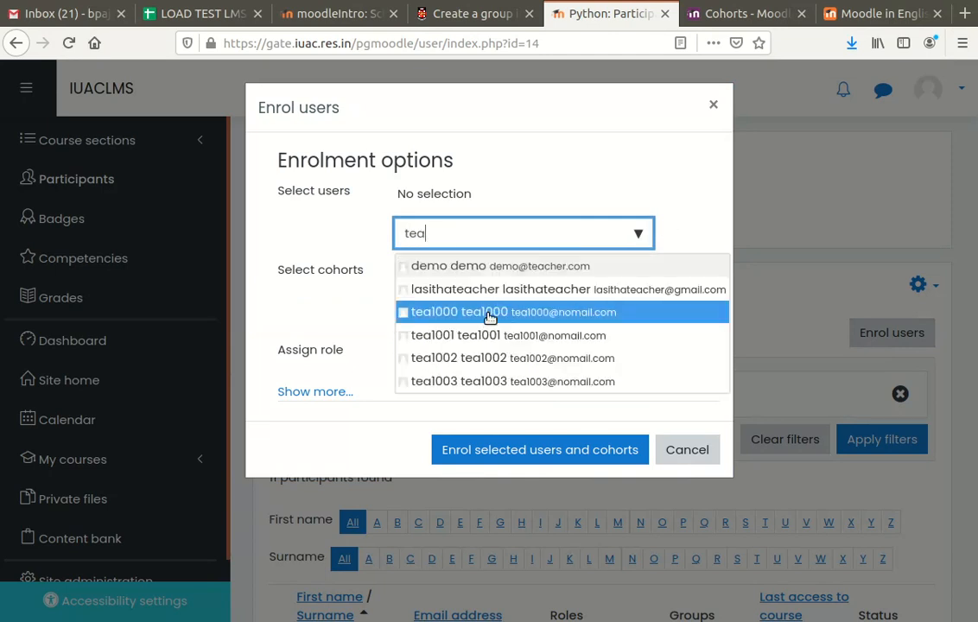
click(490, 316)
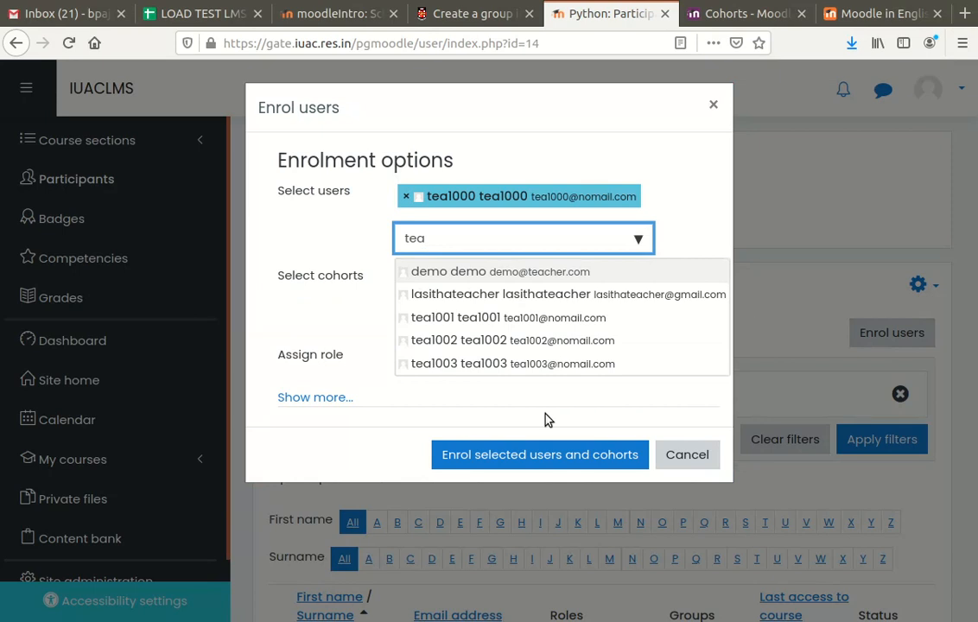
click(281, 354)
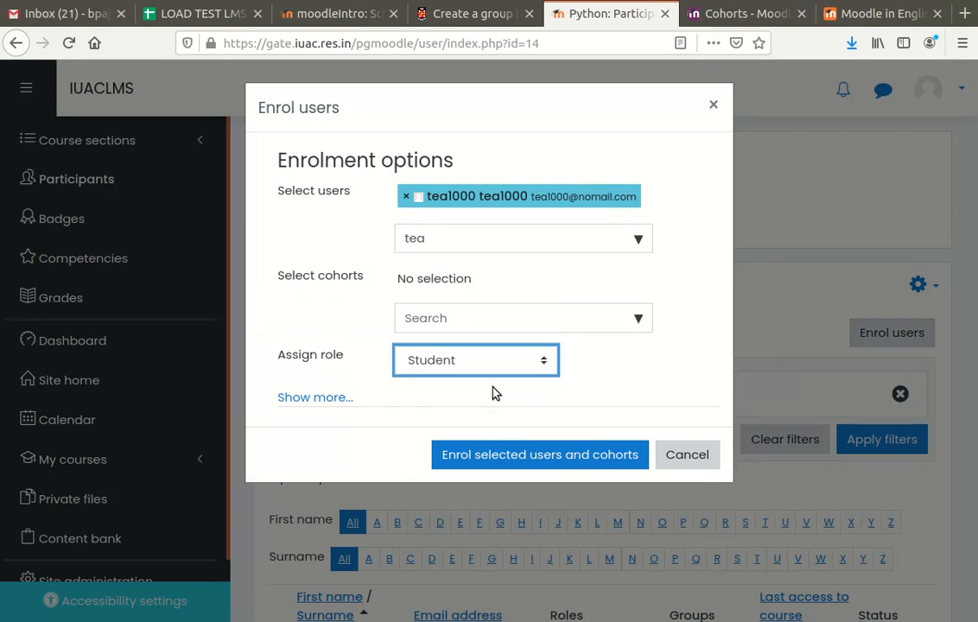
key(Up)
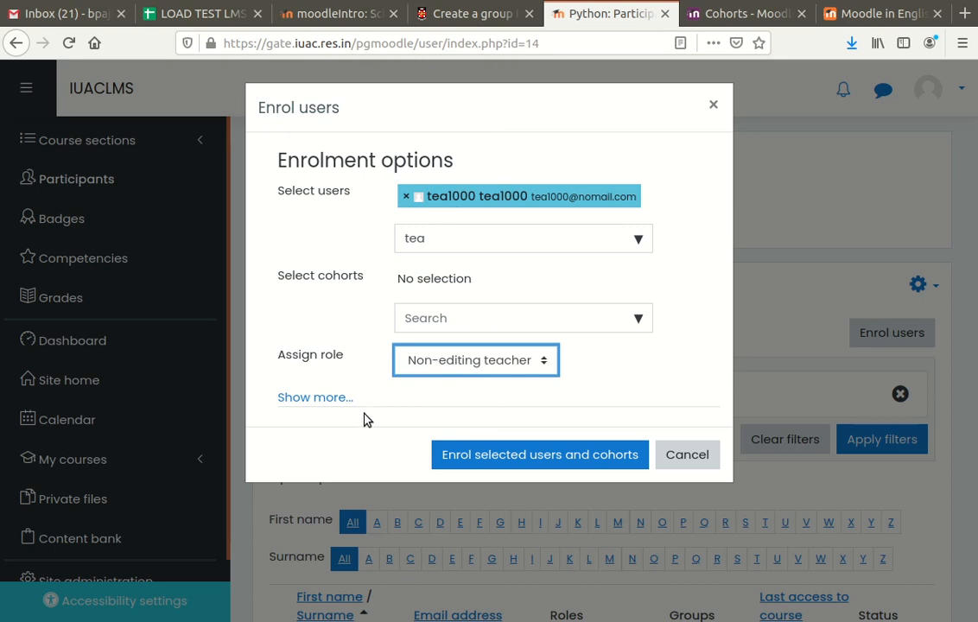
click(526, 458)
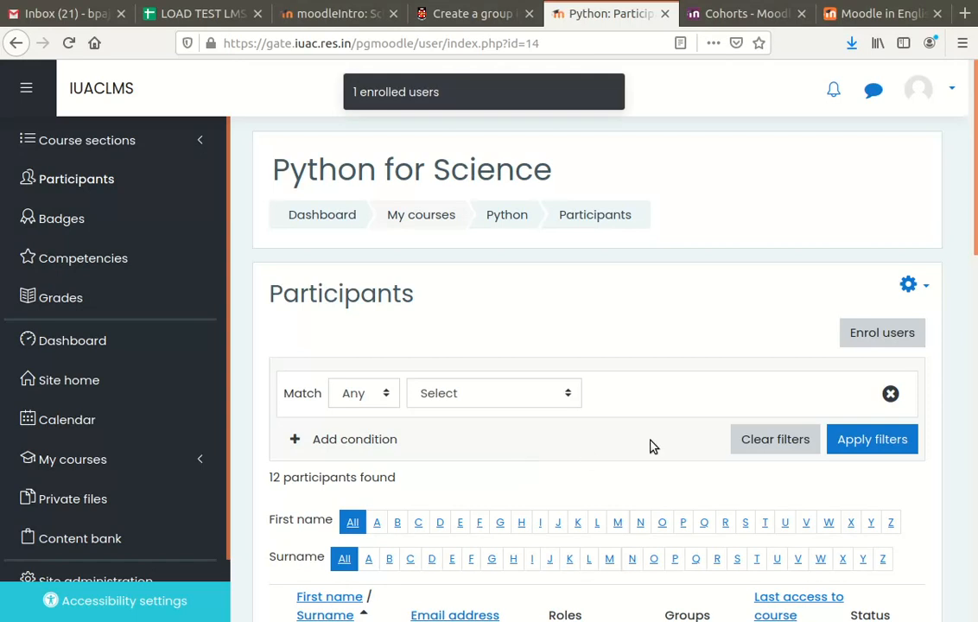
Enrol user tea1001 in the course with the Non-editing teacher role.
click(871, 337)
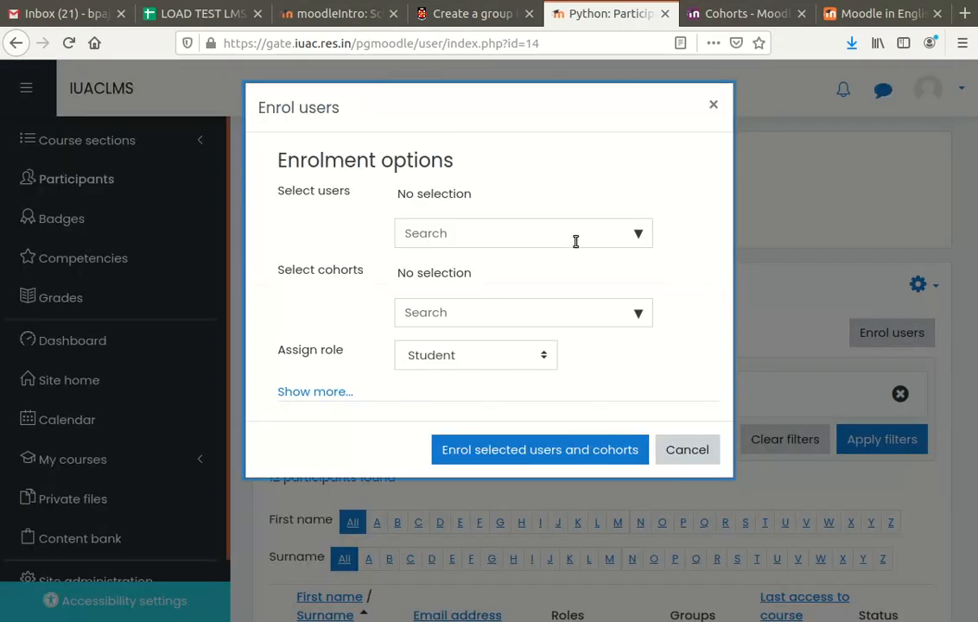
click(571, 241)
text(tea)
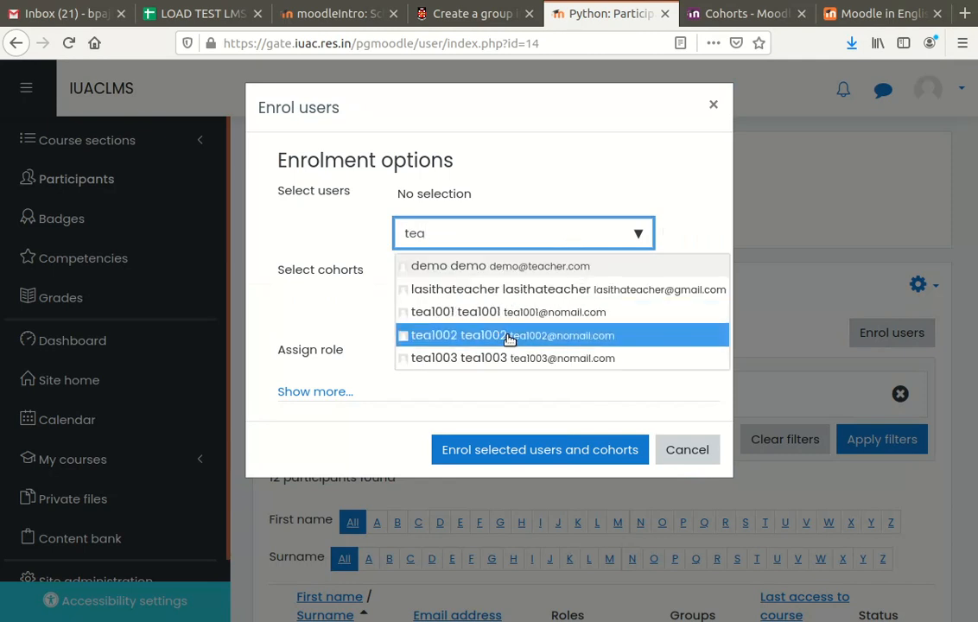
click(490, 314)
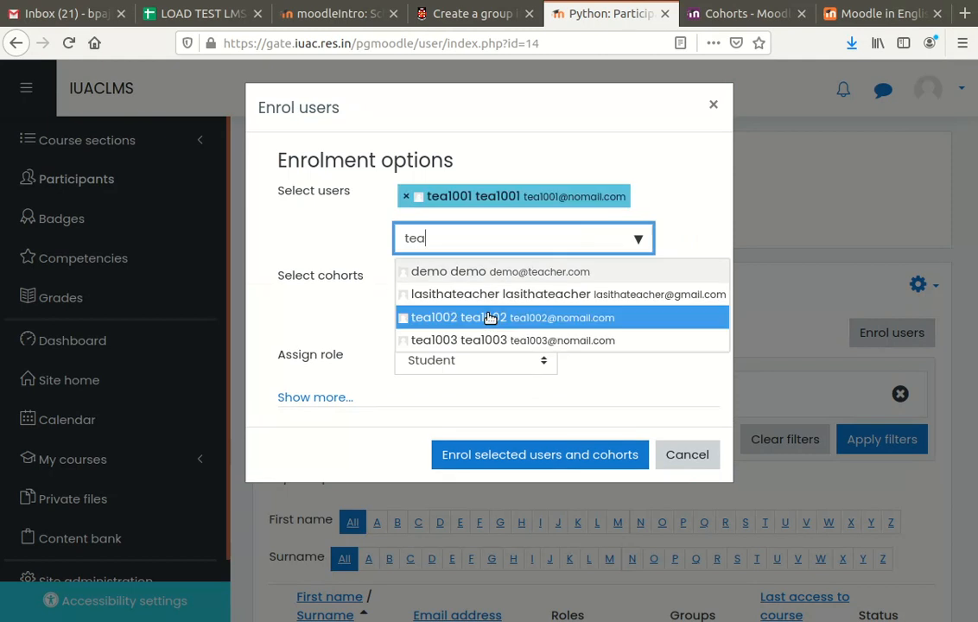
click(517, 374)
click(496, 391)
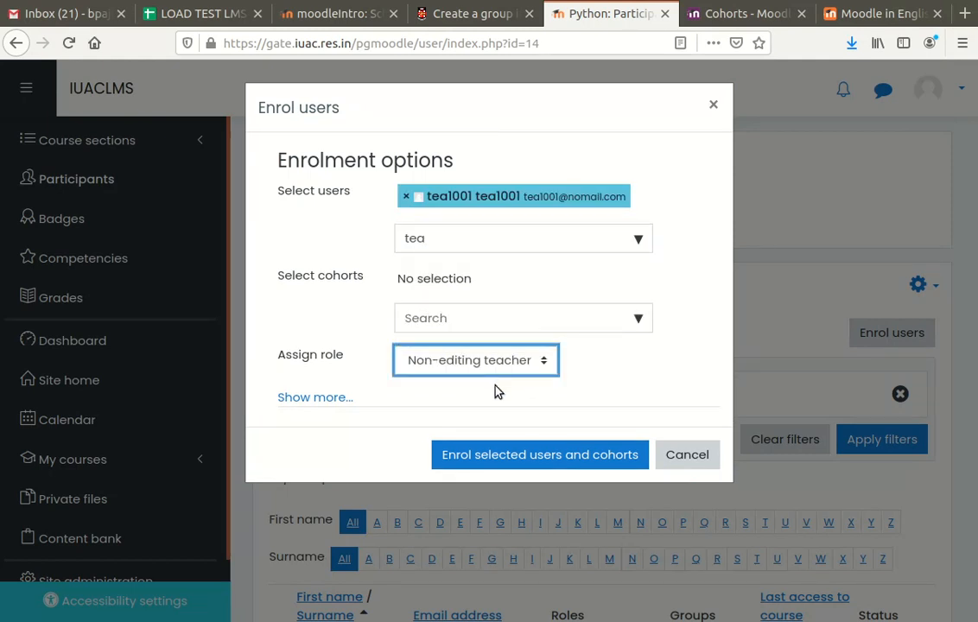
click(524, 456)
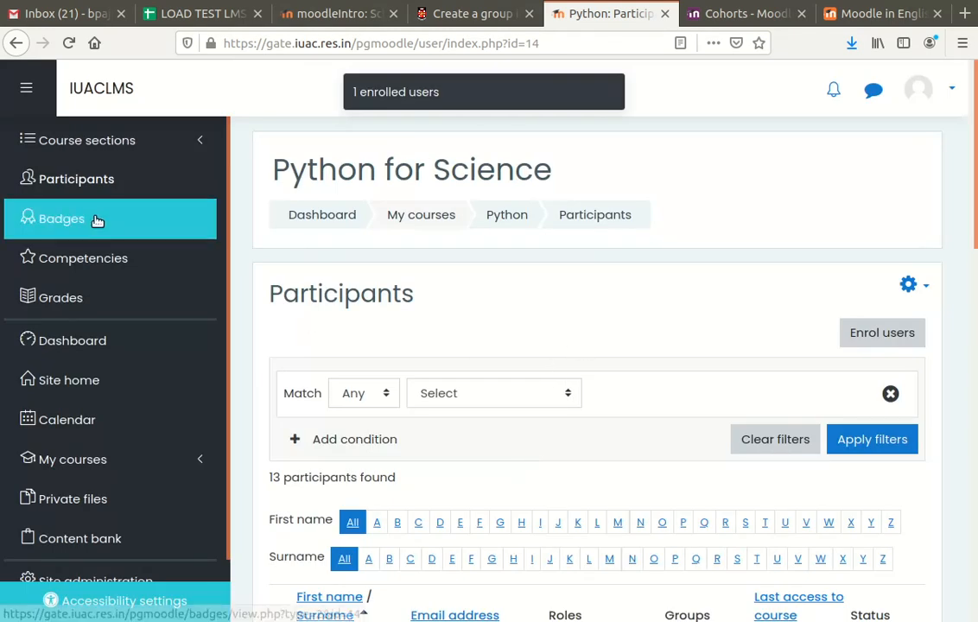
Reload the participants list and review the roles and group assignments of all enrolled users.
click(111, 183)
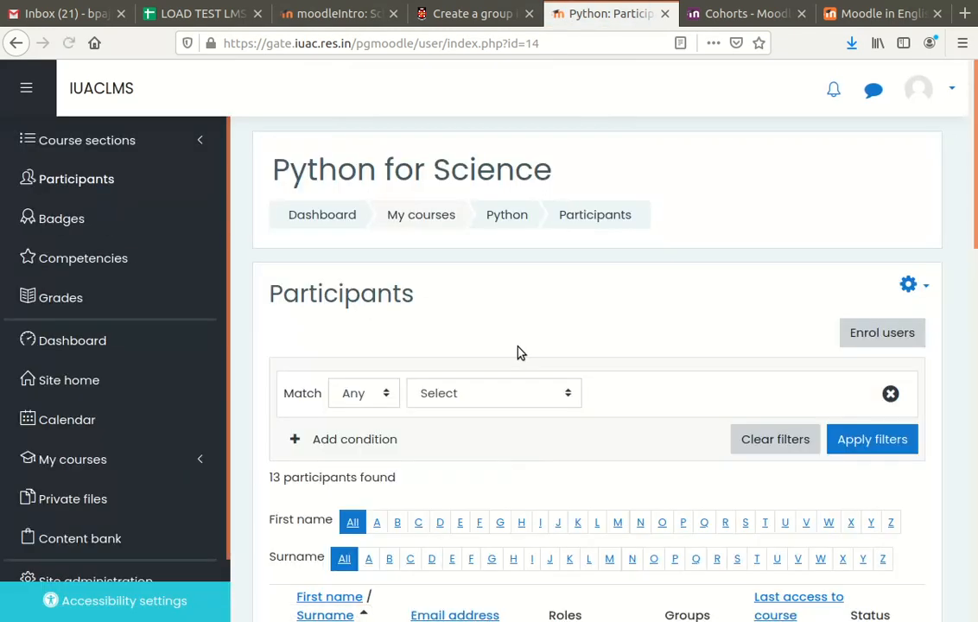
scroll(518, 354, down, 3)
scroll(521, 356, down, 1)
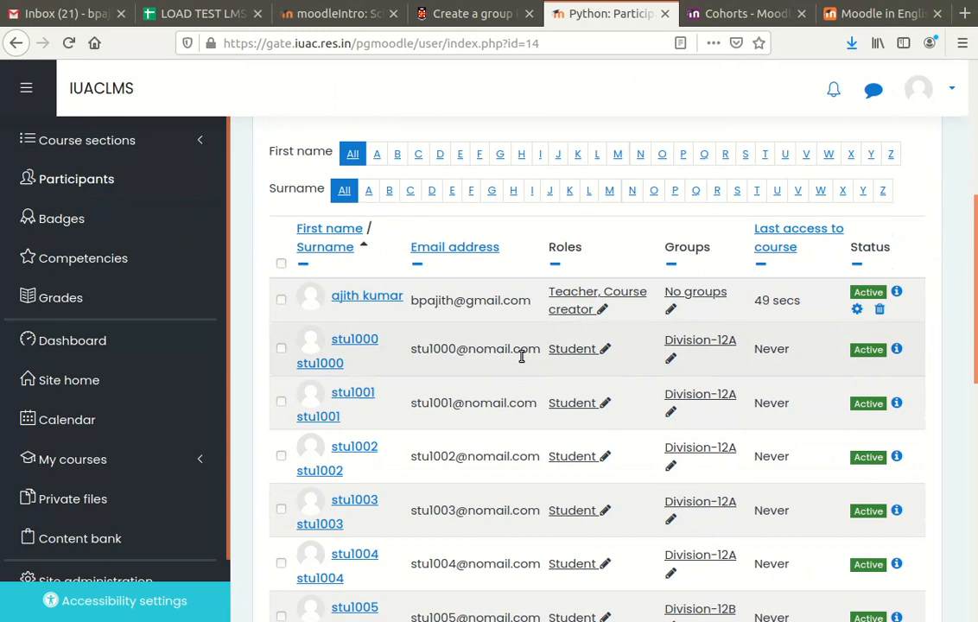
scroll(521, 357, up, 2)
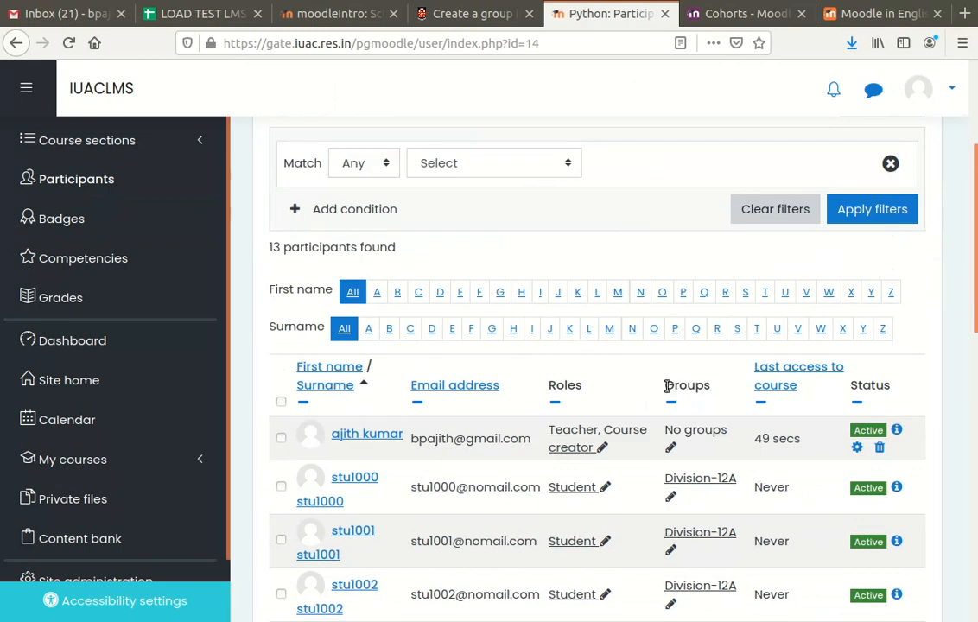
scroll(674, 397, down, 8)
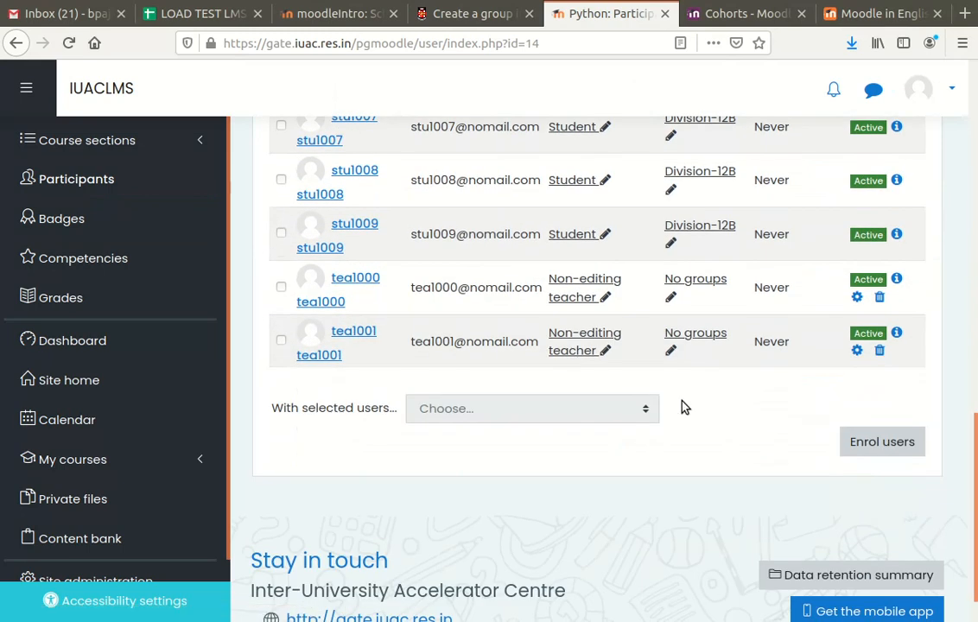
scroll(670, 380, up, 5)
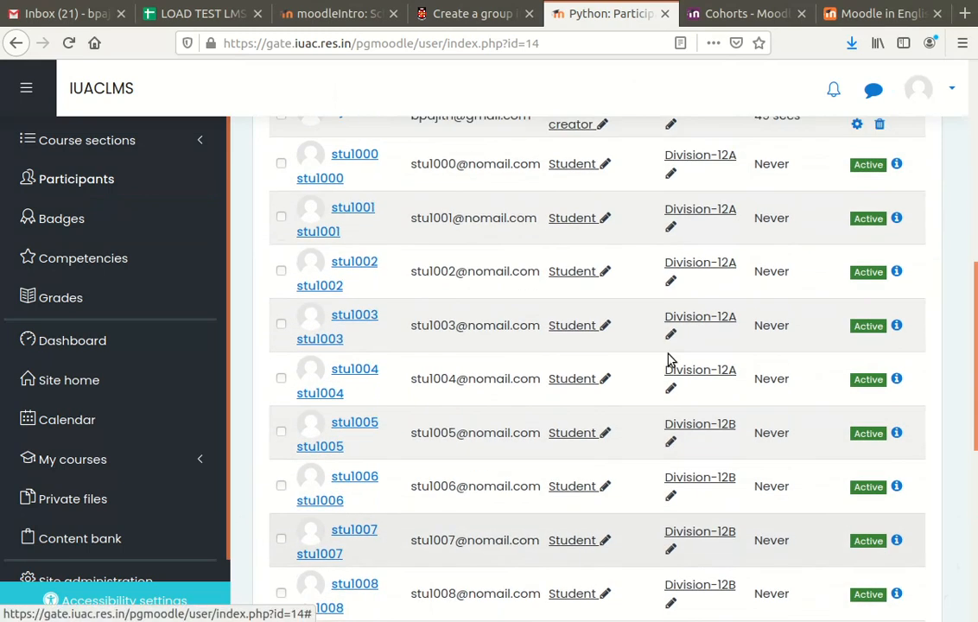
scroll(669, 358, up, 5)
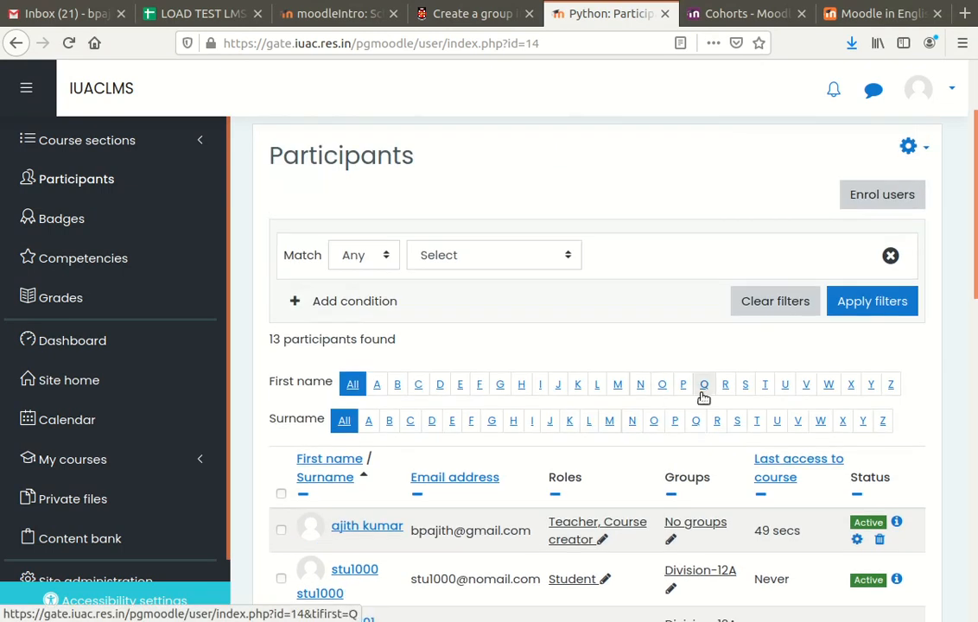
Filter the participants by first-name initials T and S in turn, comparing the group assignments of teachers and students.
click(764, 384)
scroll(665, 398, down, 2)
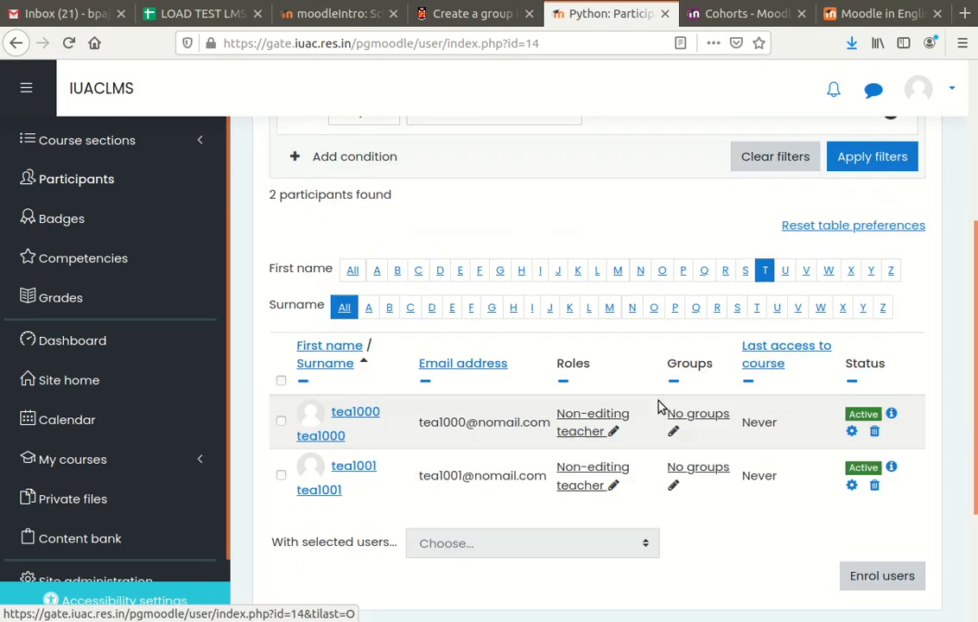
scroll(658, 406, down, 1)
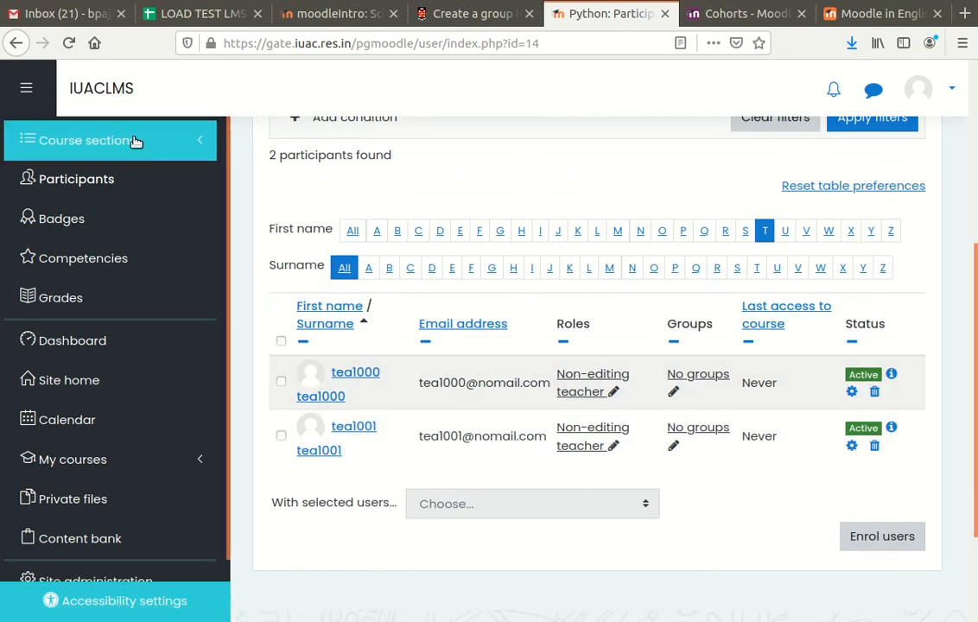
click(25, 87)
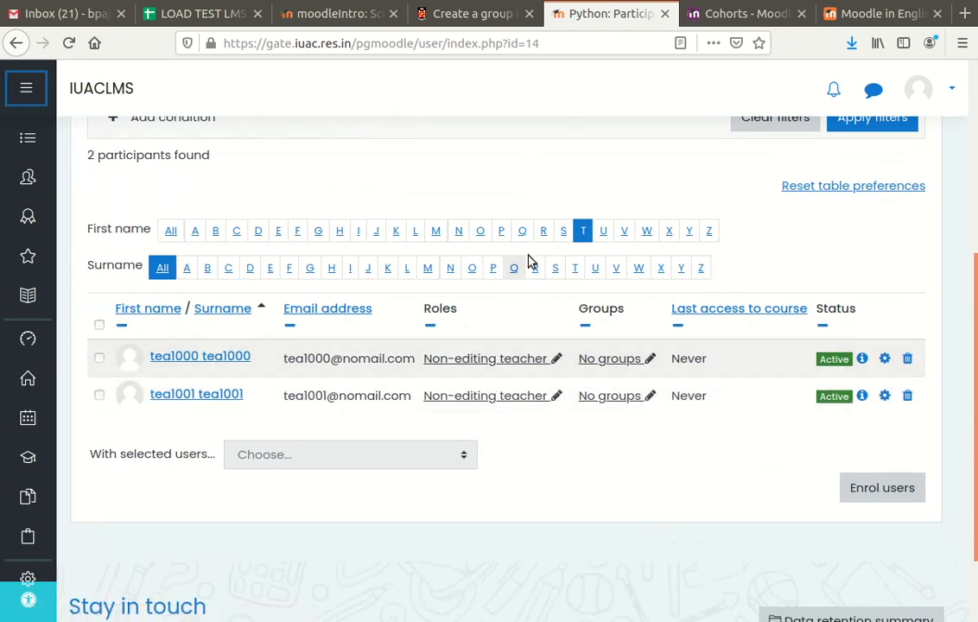
click(560, 231)
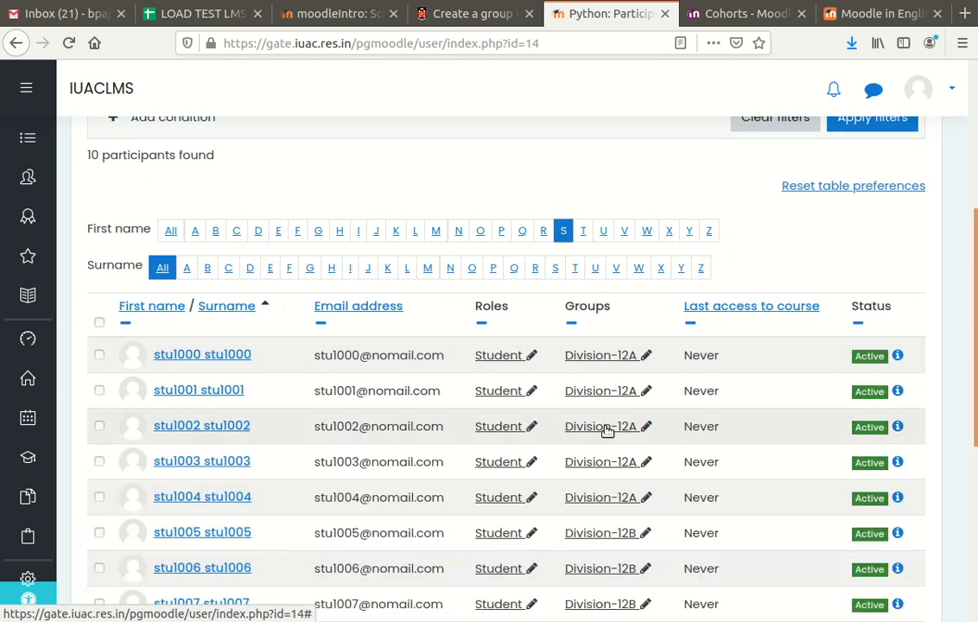
click(584, 231)
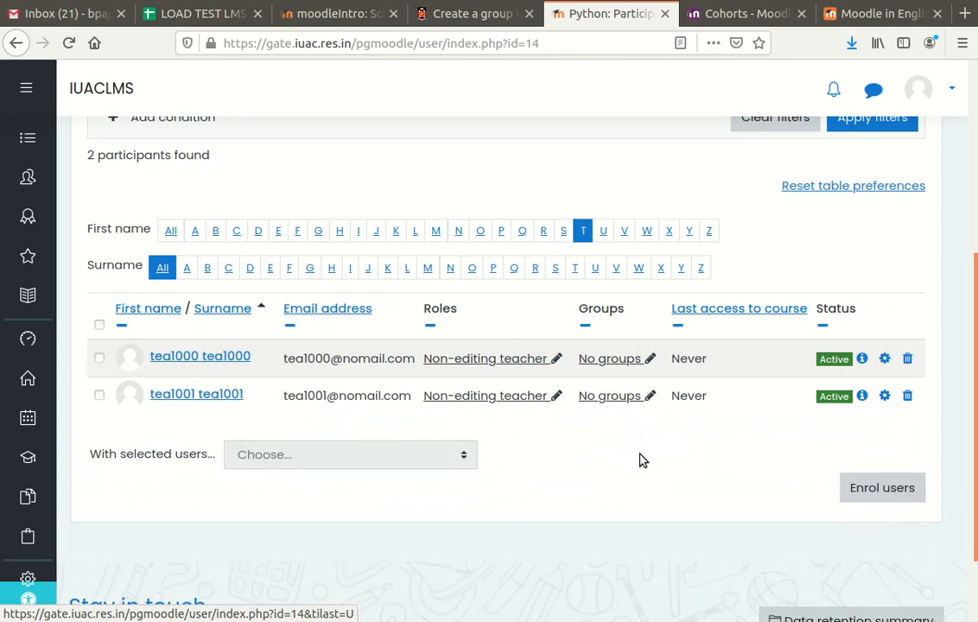
click(563, 231)
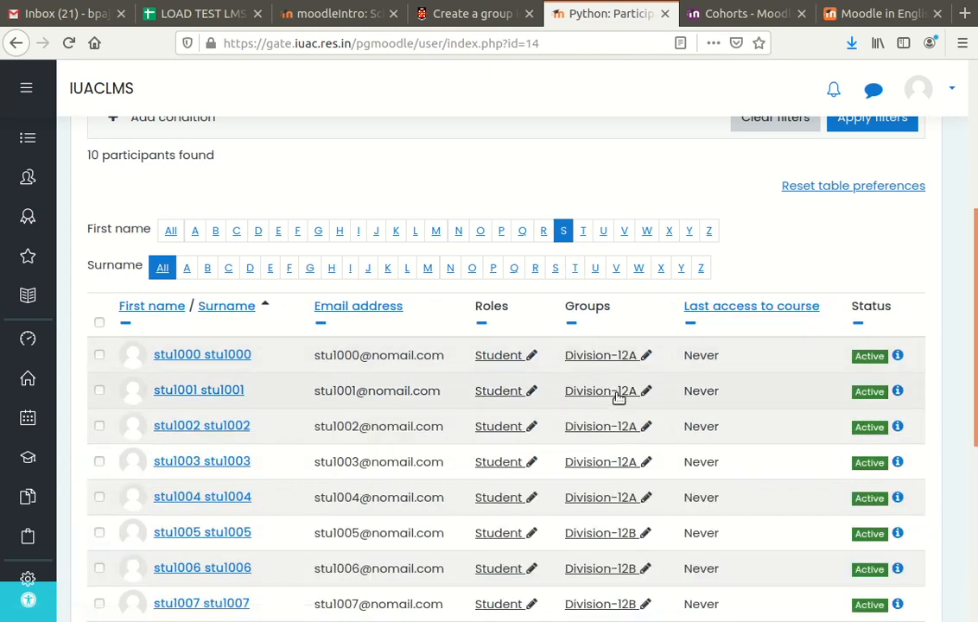
scroll(630, 475, down, 3)
scroll(635, 346, up, 8)
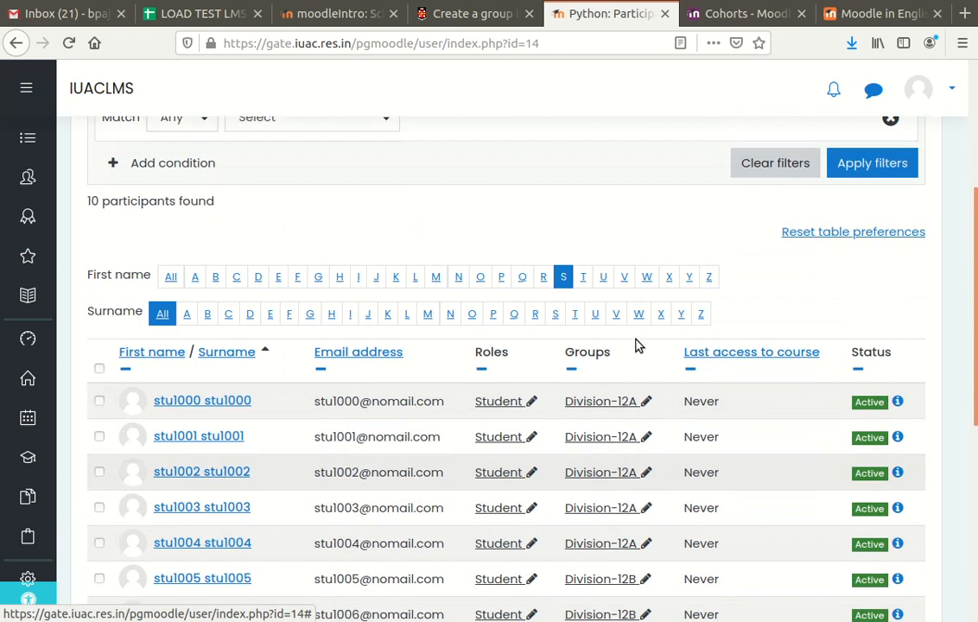
scroll(635, 346, up, 1)
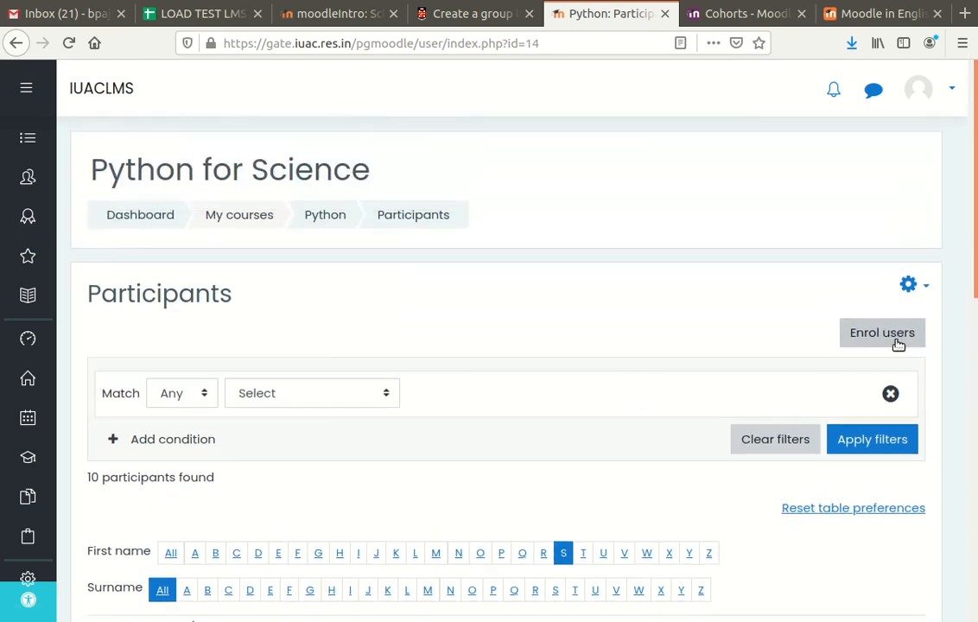
Go to the course's groups page and open the add/remove users page for group Division-12A.
click(909, 287)
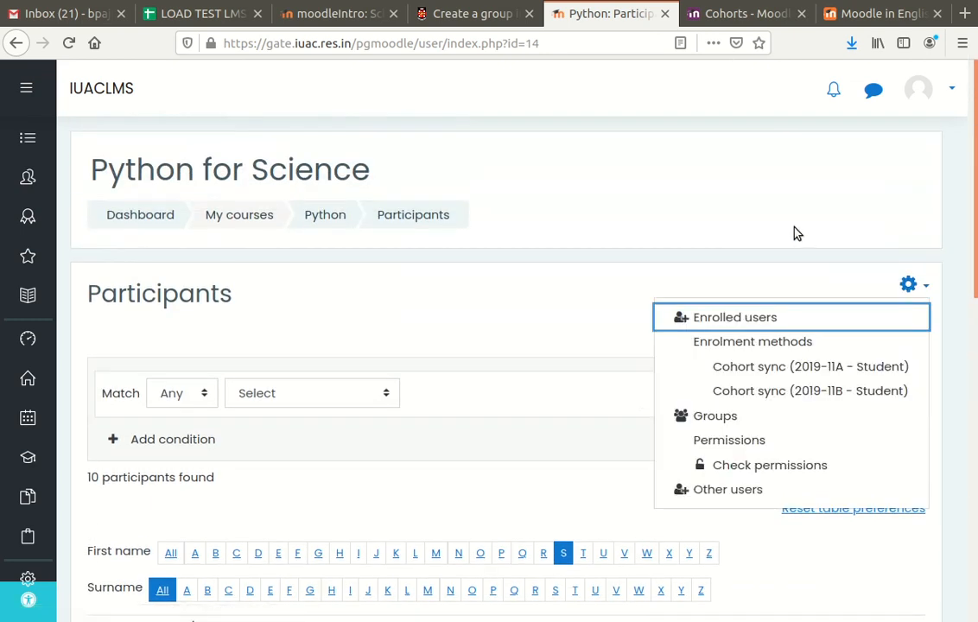
click(721, 415)
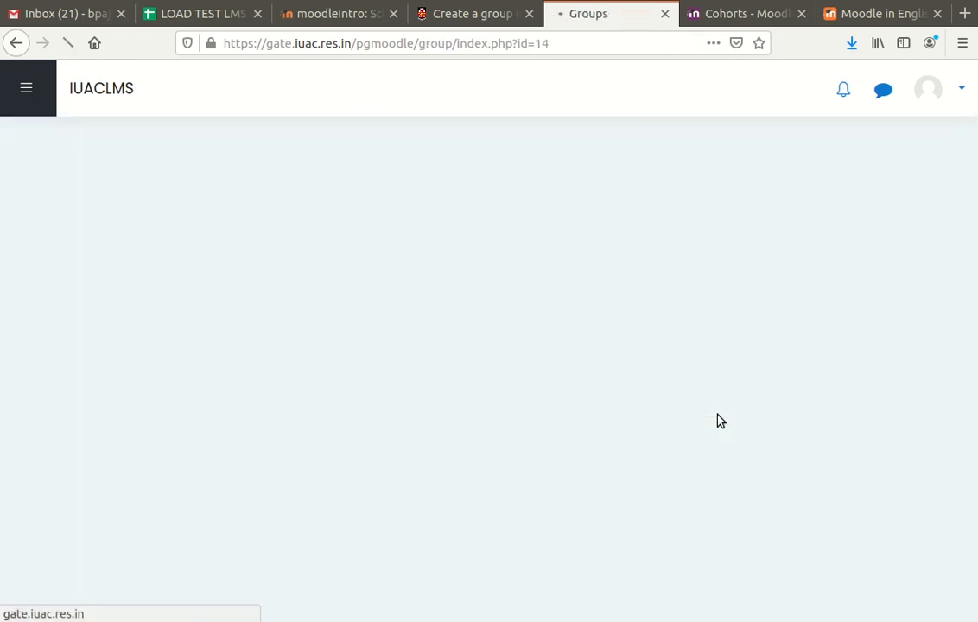
scroll(409, 405, down, 2)
scroll(409, 405, down, 1)
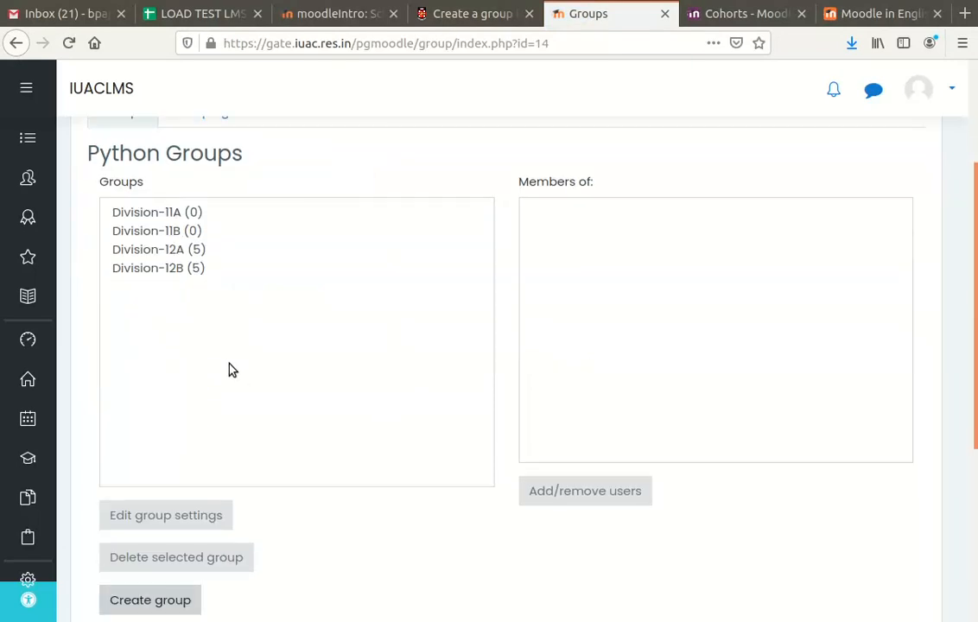
click(153, 251)
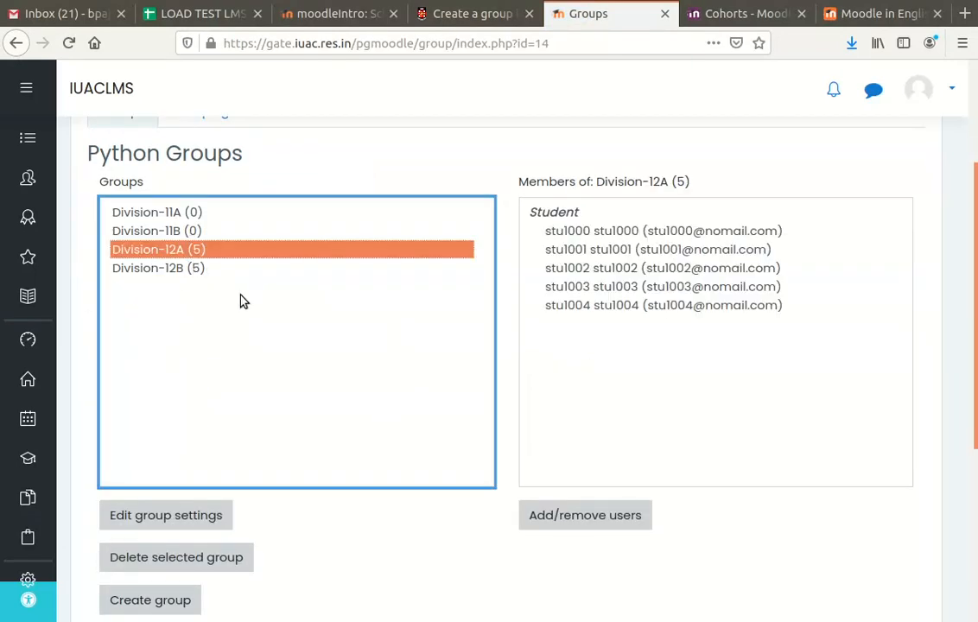
click(617, 519)
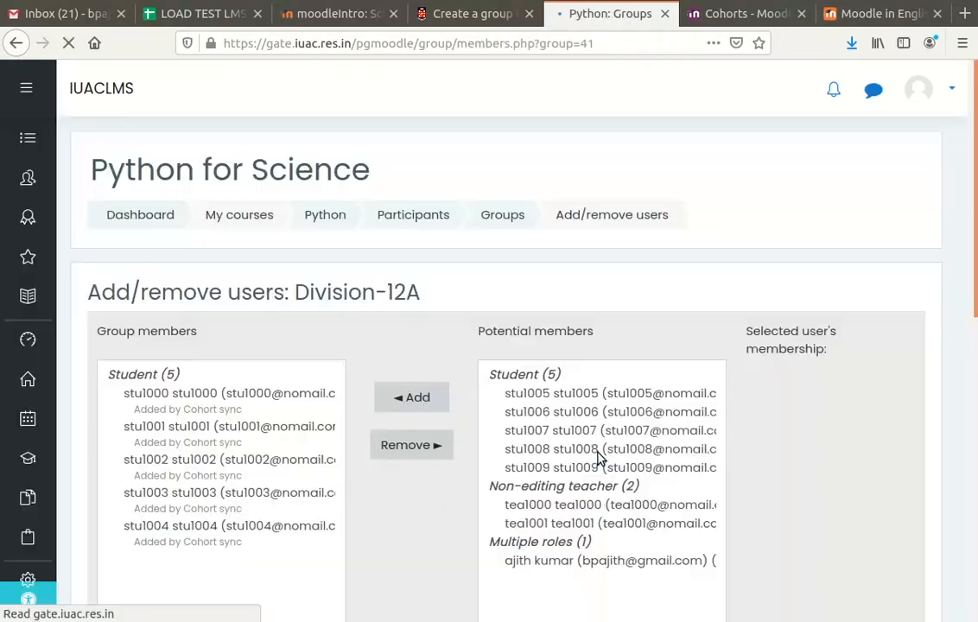
Search the potential members for "tea" and add tea1000 to group Division-12A.
scroll(583, 436, down, 4)
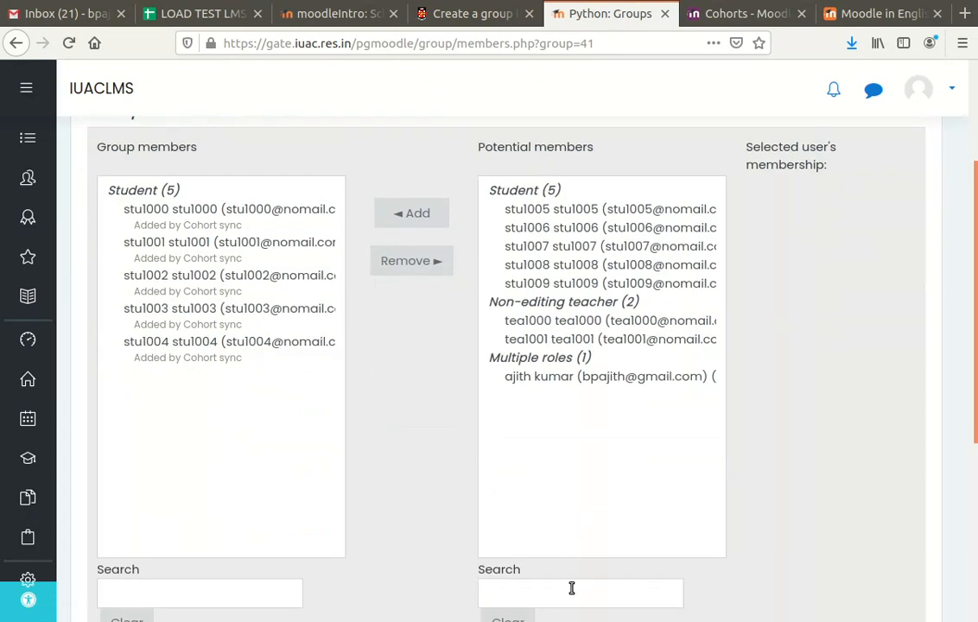
click(570, 587)
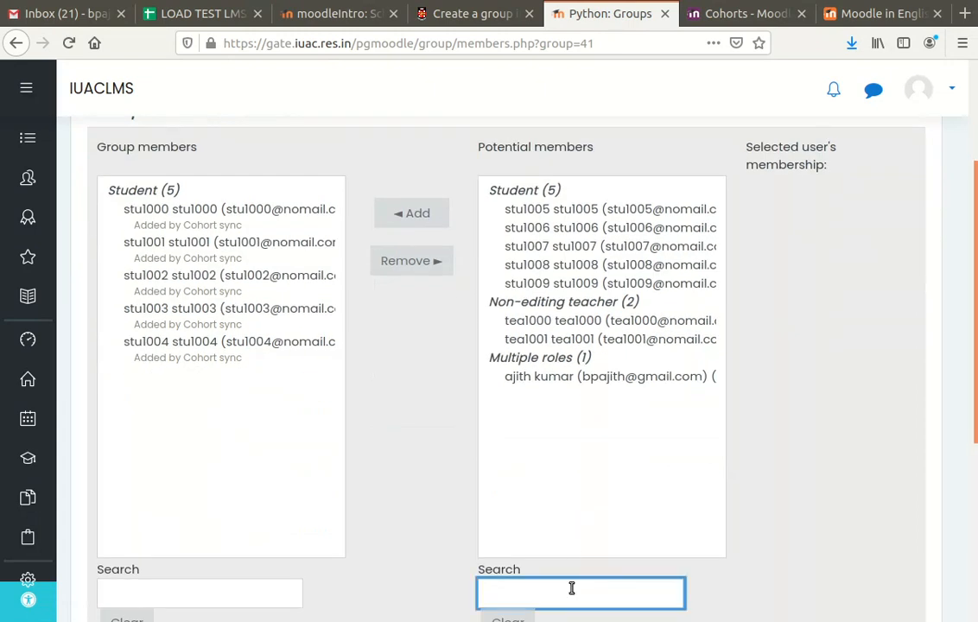
text(tes)
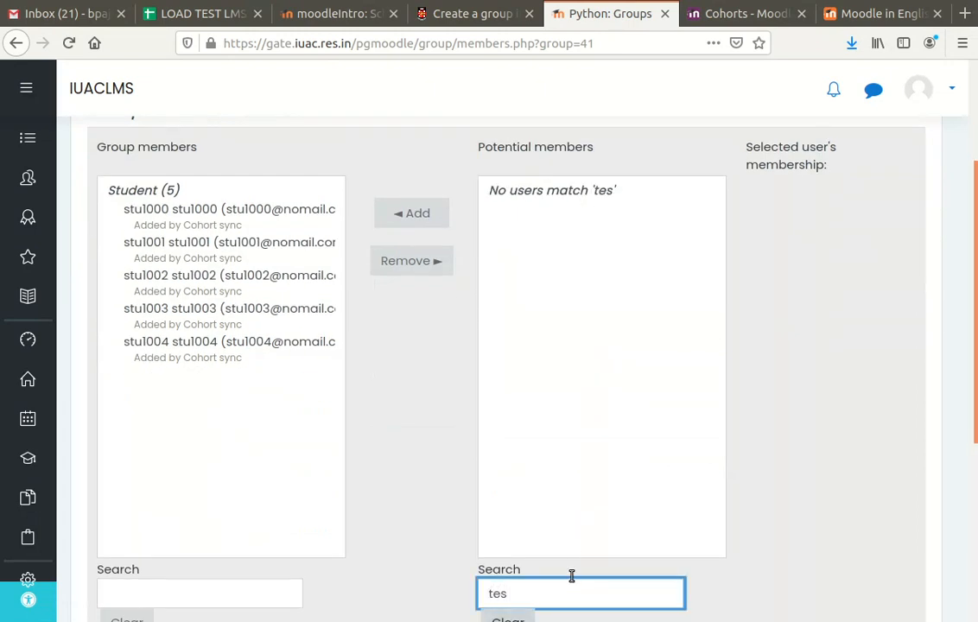
scroll(571, 575, down, 2)
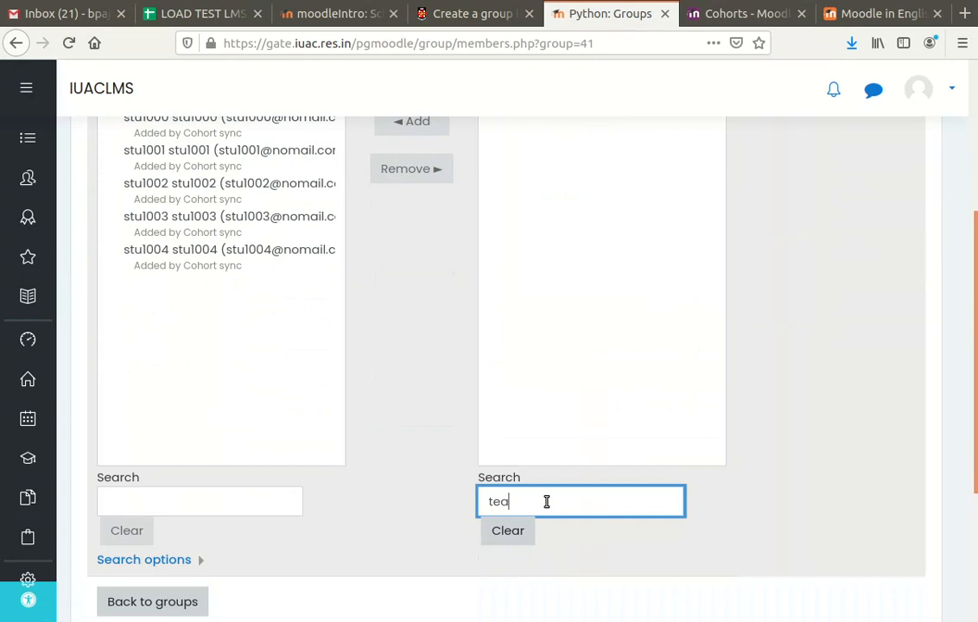
scroll(604, 380, up, 3)
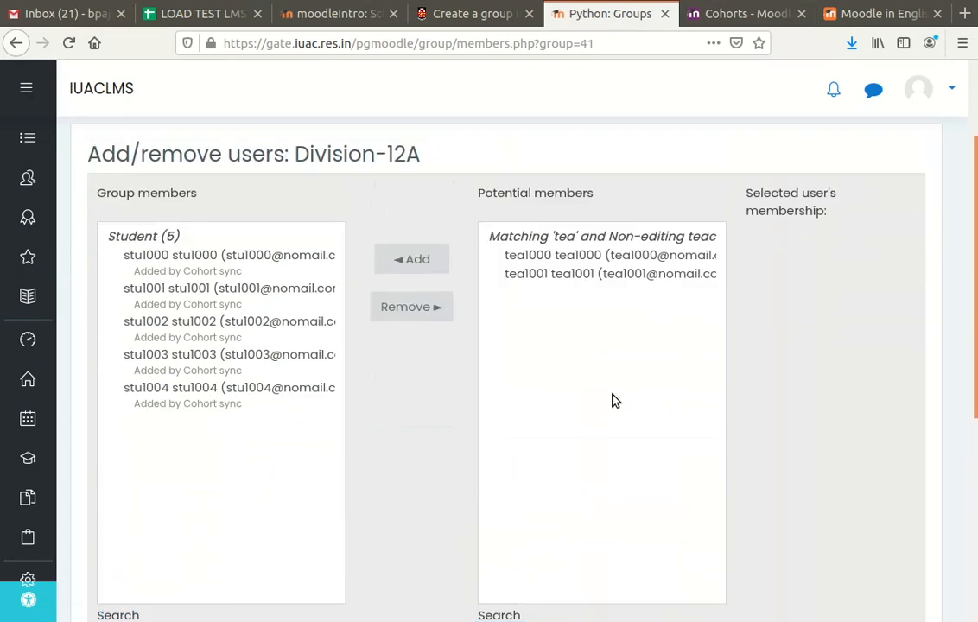
click(570, 259)
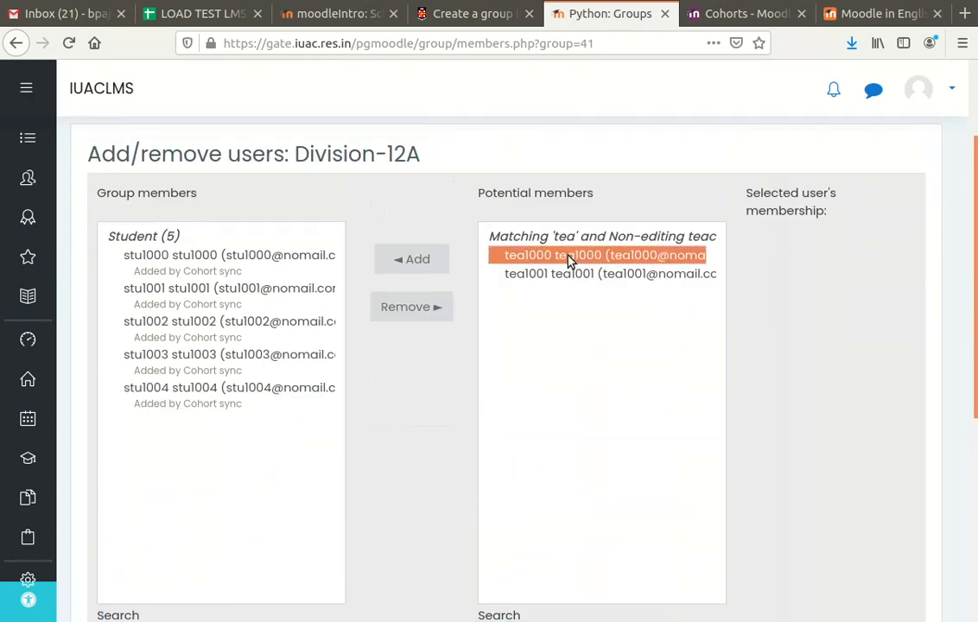
click(398, 261)
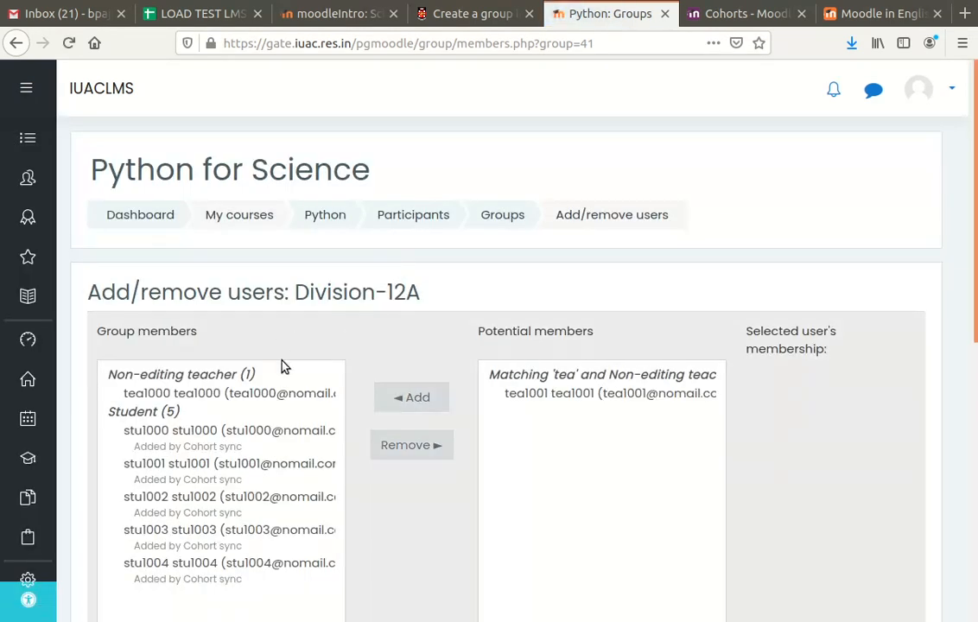
Return to the groups list and open the add/remove users page for group Division-12B.
scroll(449, 425, down, 2)
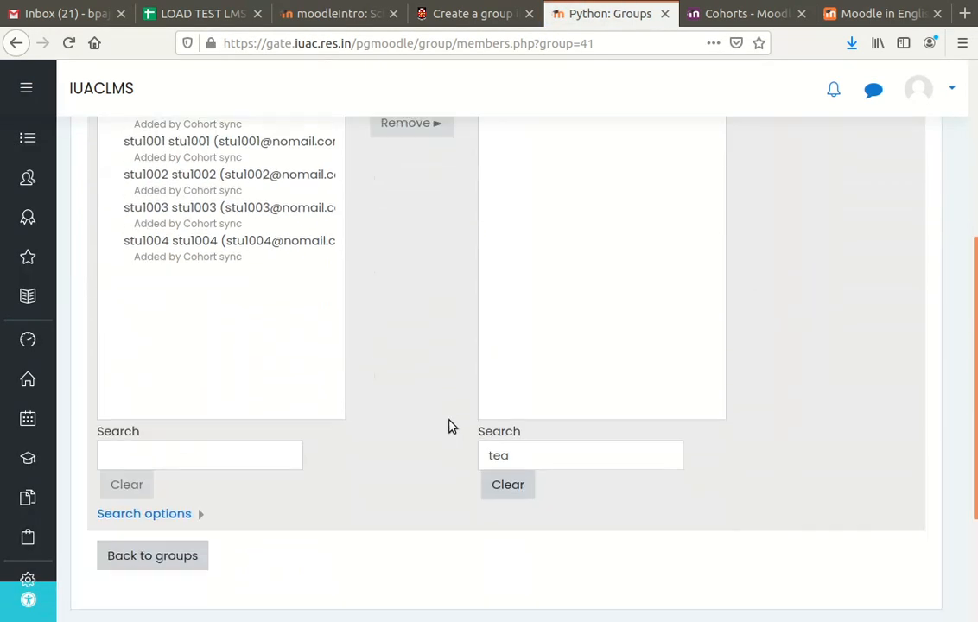
click(196, 558)
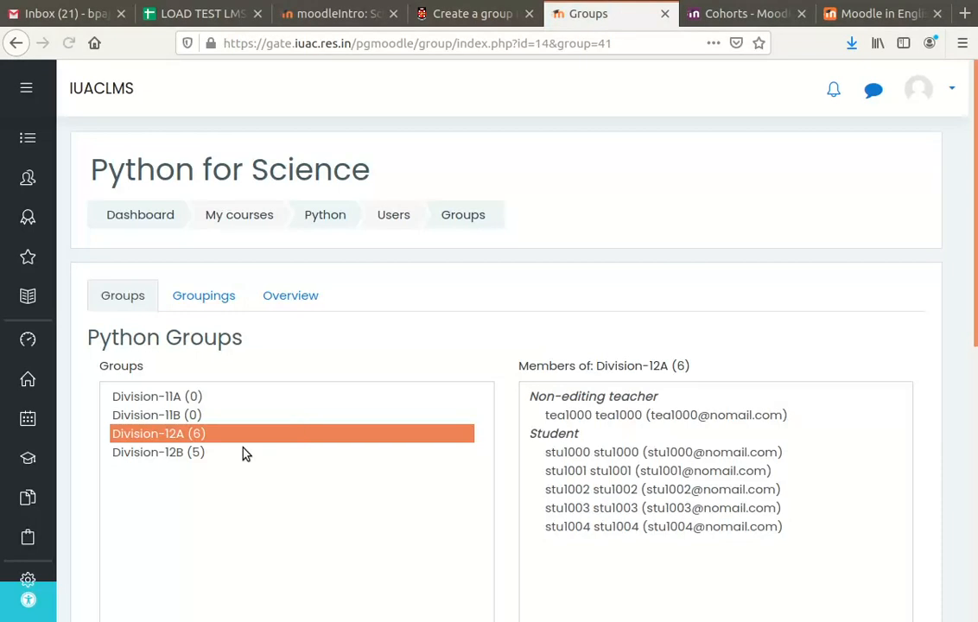
click(187, 458)
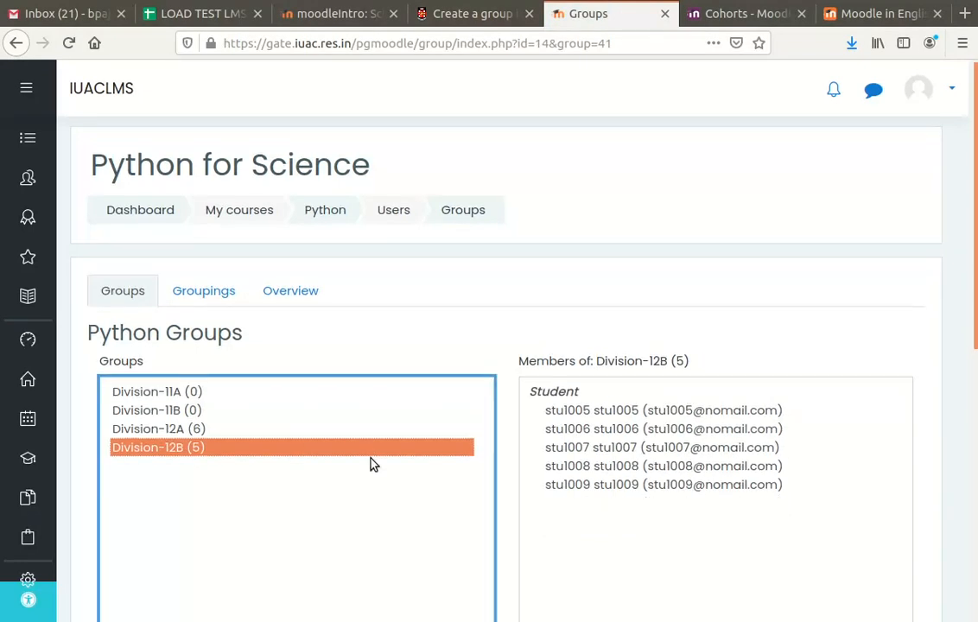
scroll(518, 519, down, 2)
click(605, 516)
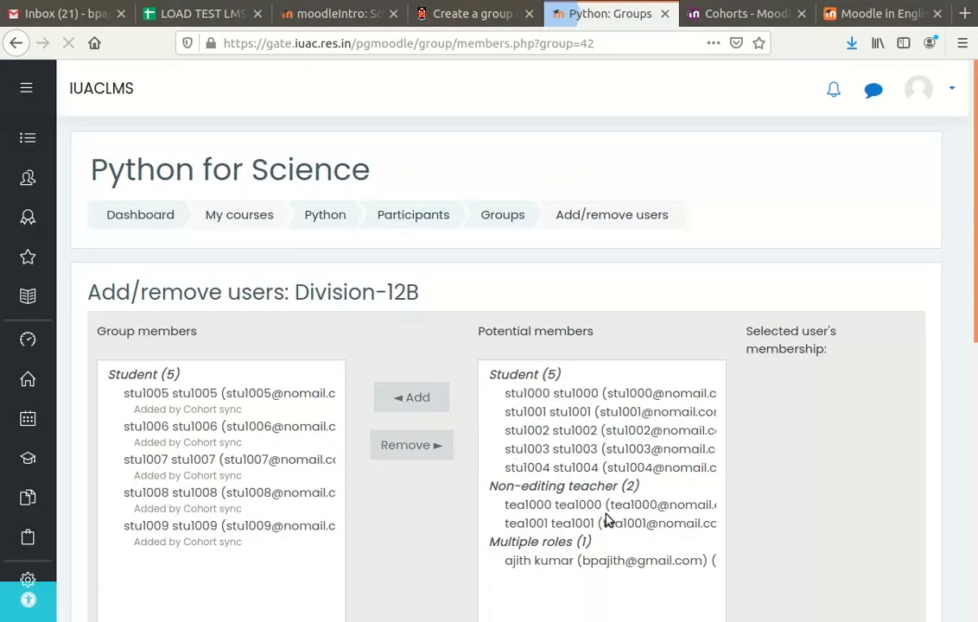
Add the non-editing teacher tea1001 to group Division-12B and return to the groups list.
scroll(476, 492, down, 2)
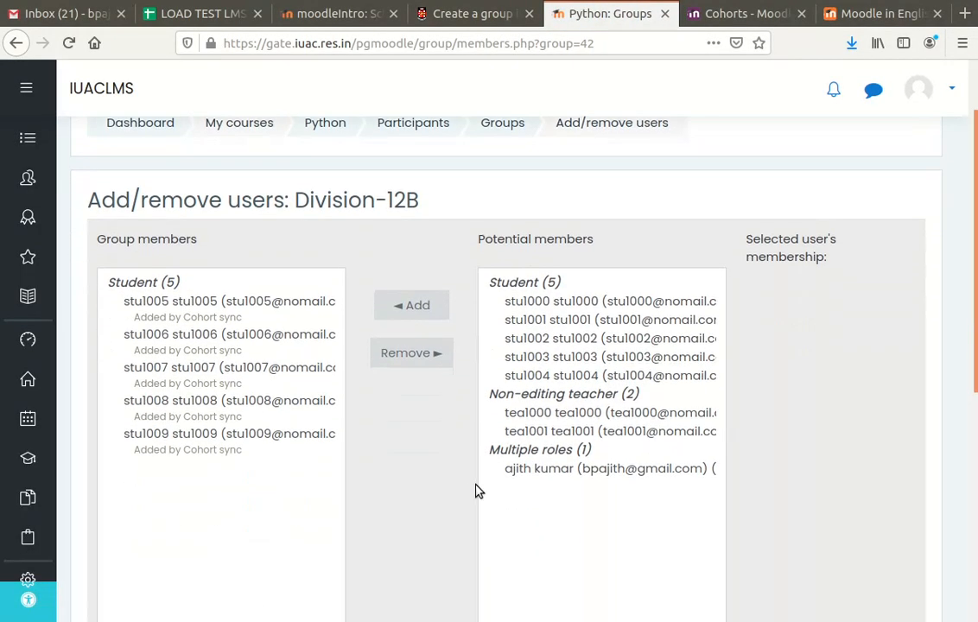
scroll(517, 509, down, 1)
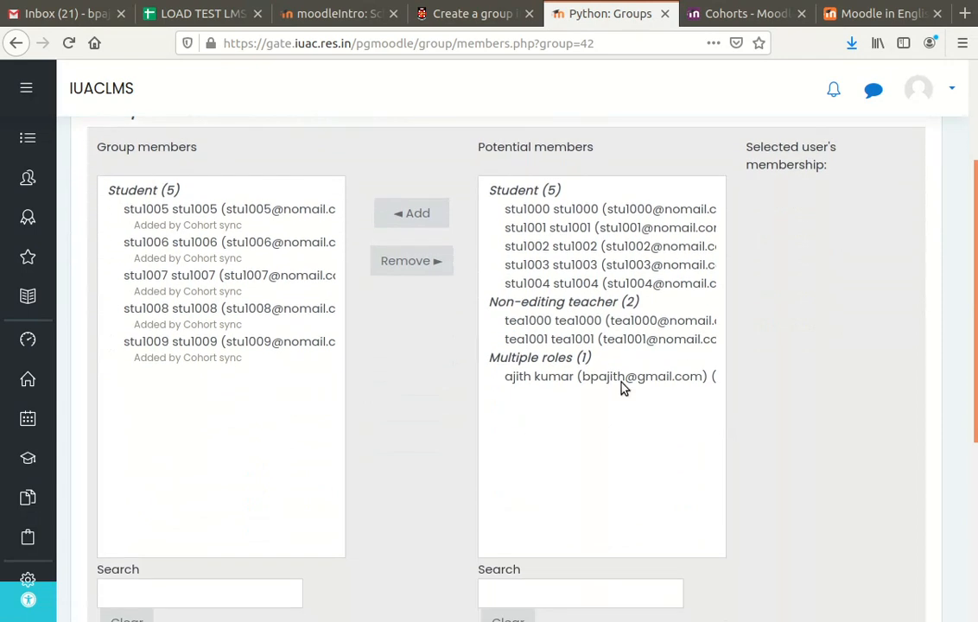
click(594, 340)
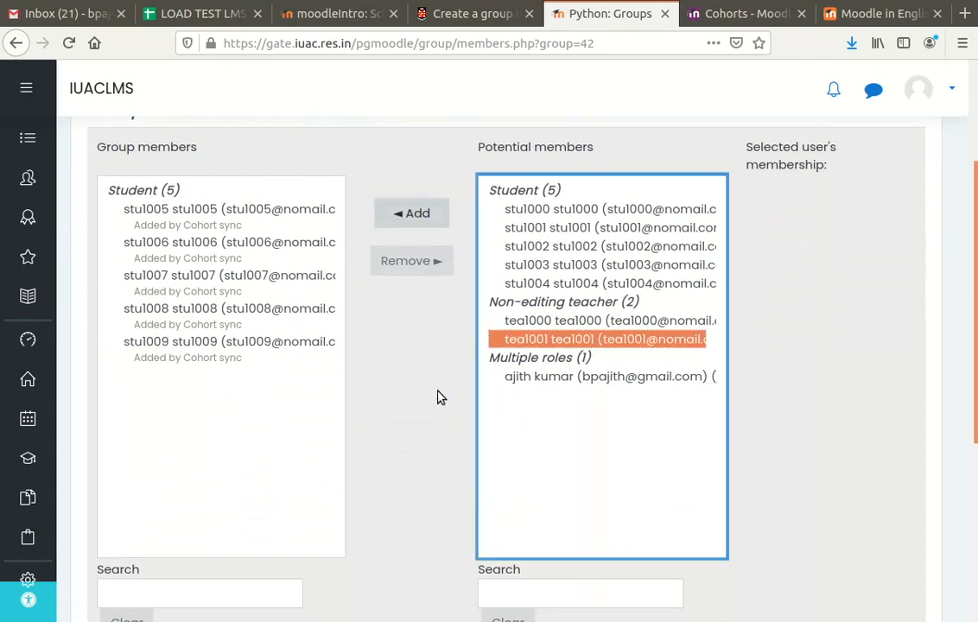
click(413, 216)
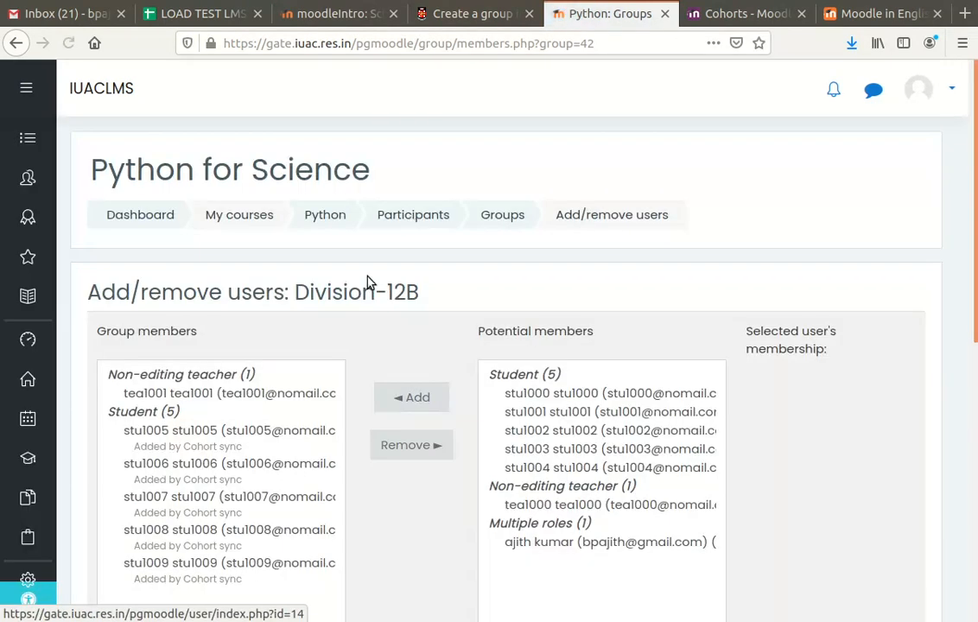
scroll(346, 363, down, 5)
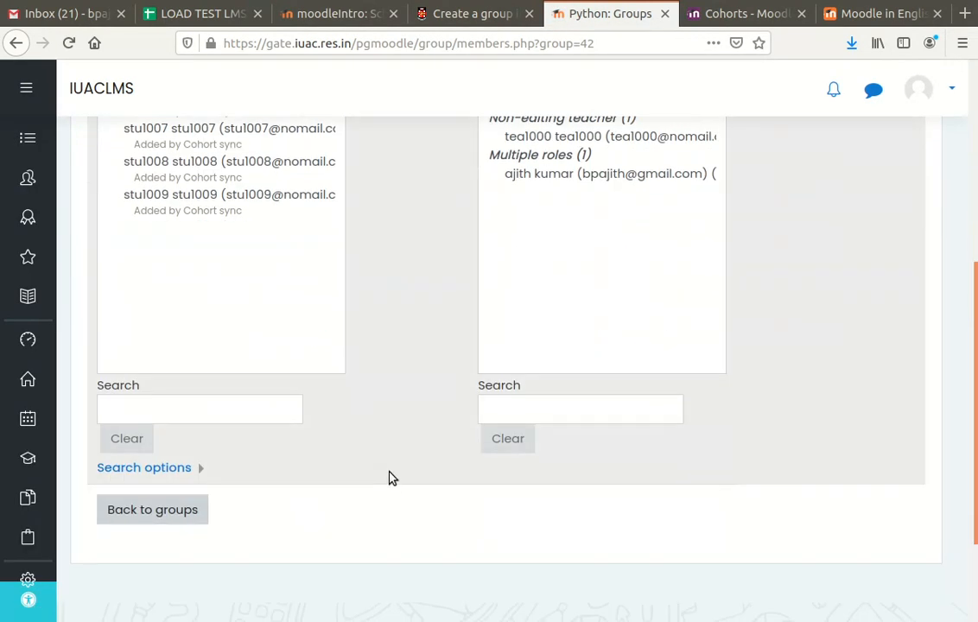
scroll(393, 471, up, 4)
scroll(402, 483, down, 4)
click(188, 509)
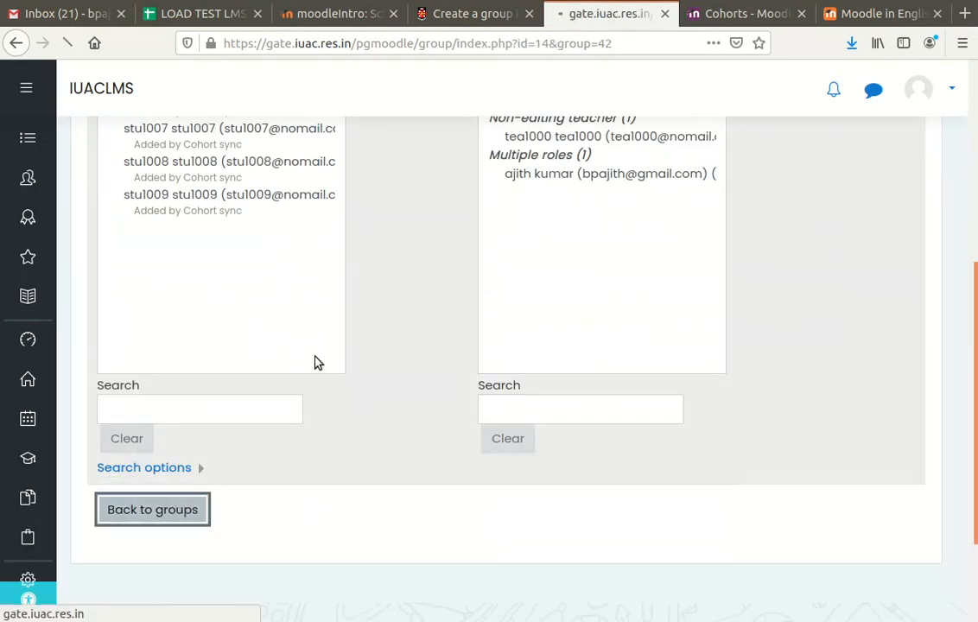
Open the course's participants list and filter it by first-name initial T to check the teachers' roles and groups.
mouse_move(33, 139)
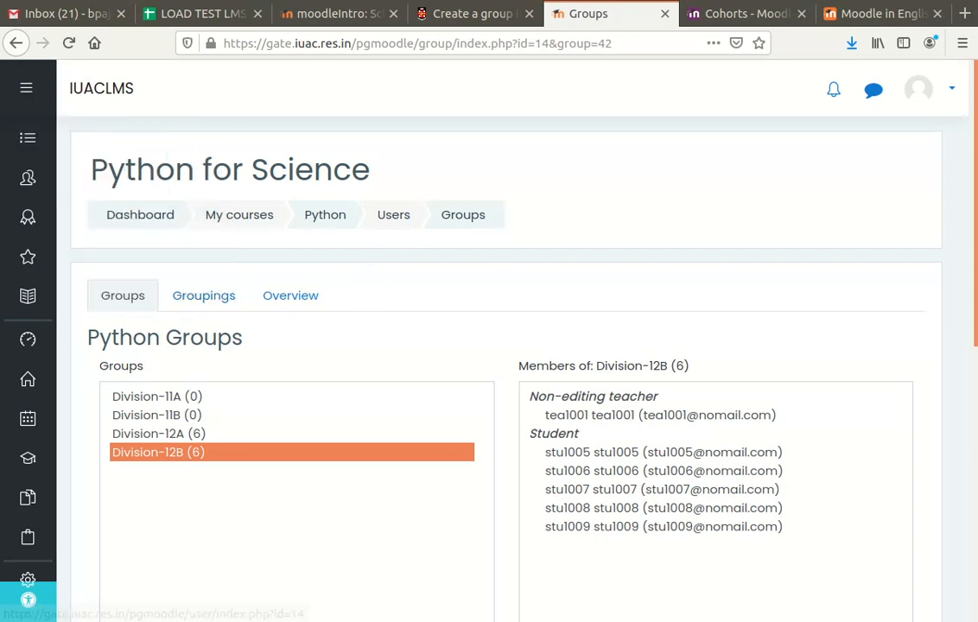
click(26, 90)
click(81, 181)
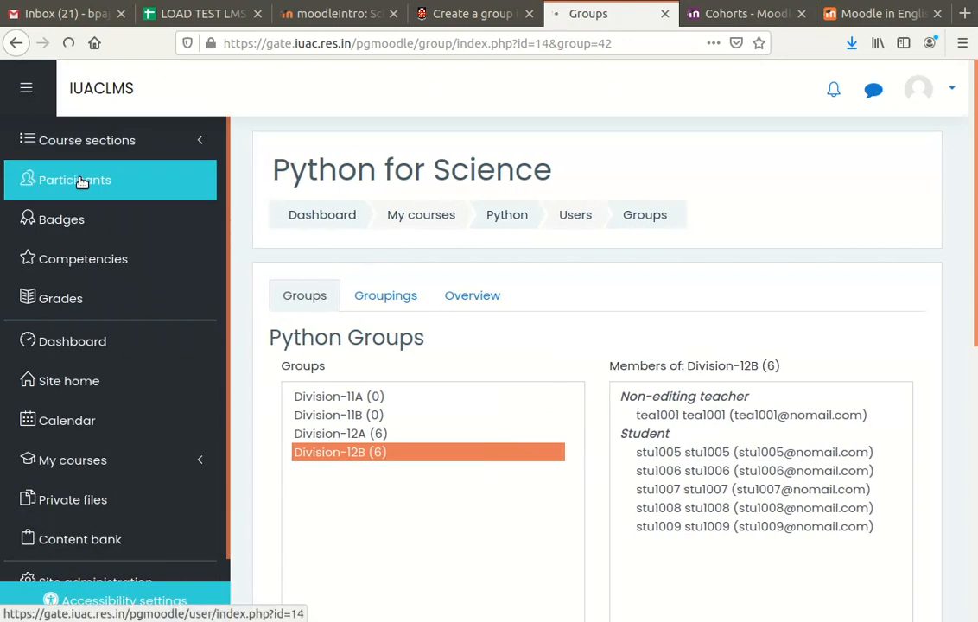
scroll(476, 308, down, 3)
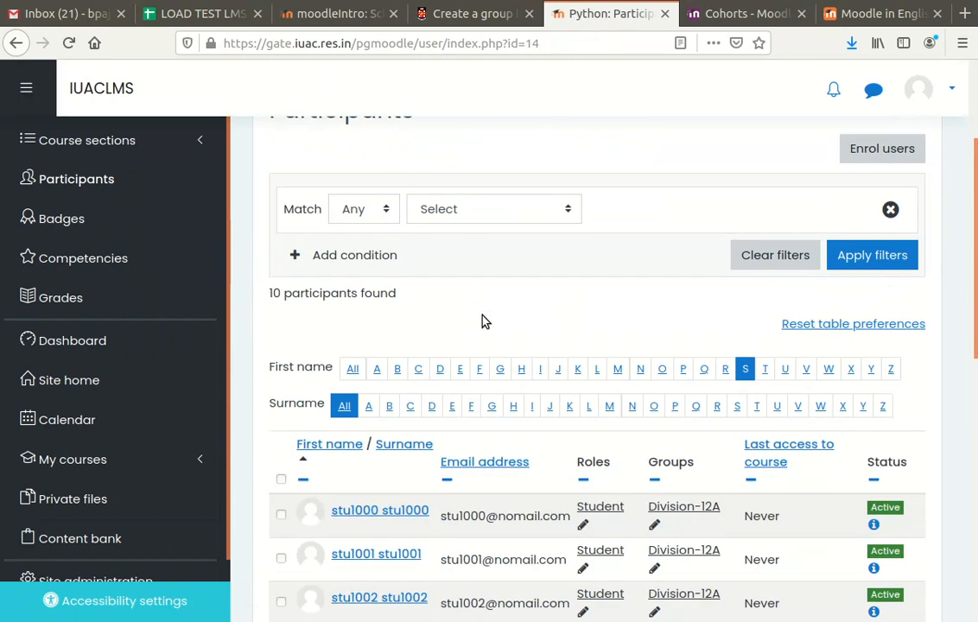
scroll(518, 315, down, 3)
click(764, 230)
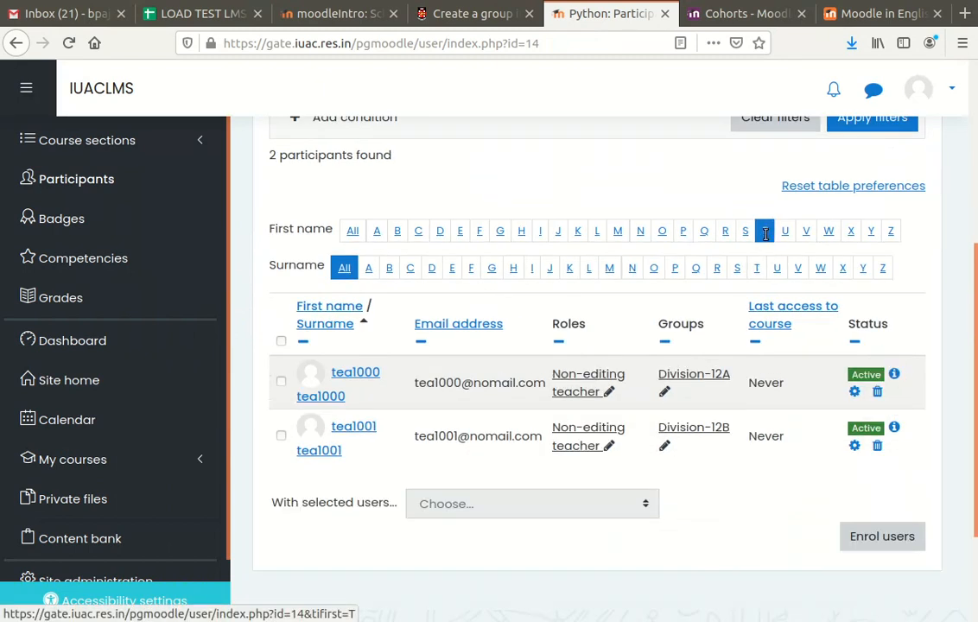
scroll(721, 355, down, 1)
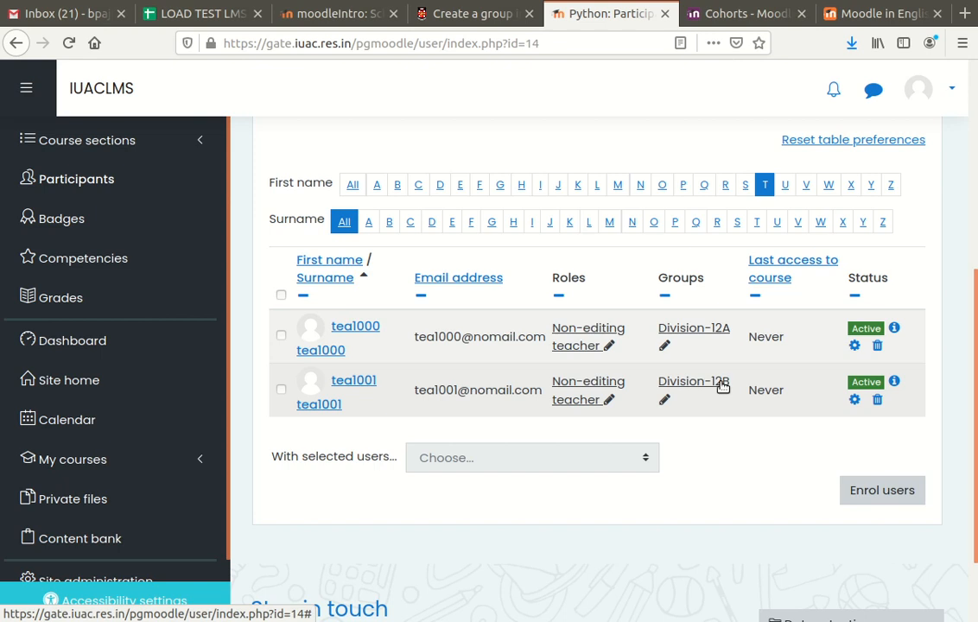
scroll(637, 306, up, 6)
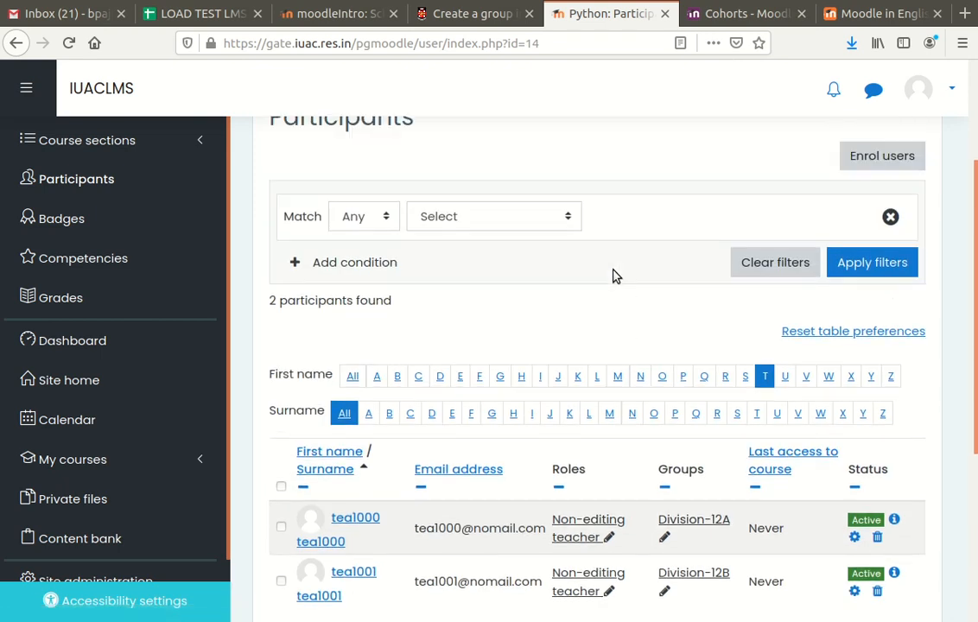
scroll(615, 275, up, 2)
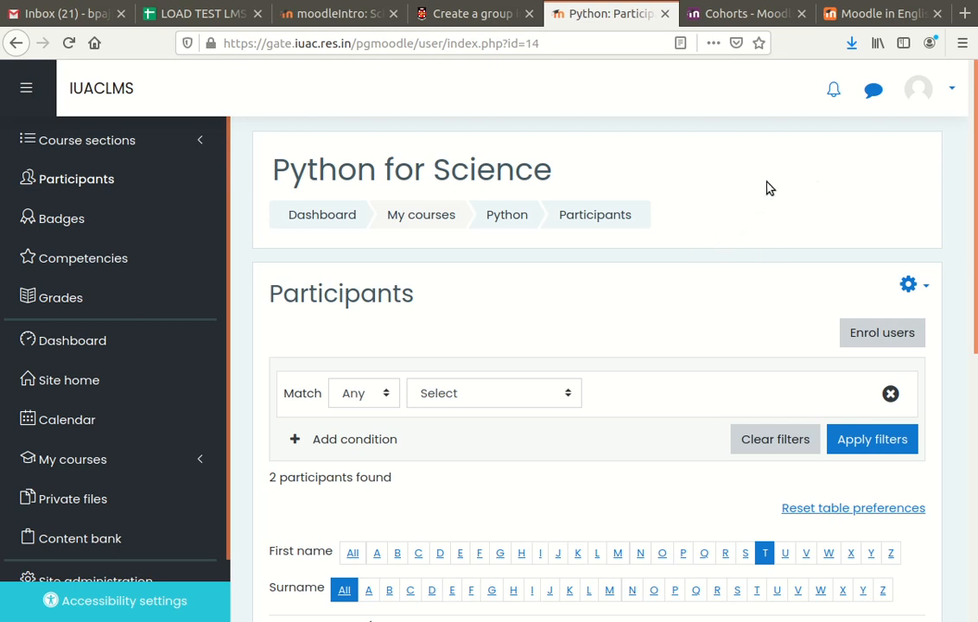
scroll(743, 263, down, 1)
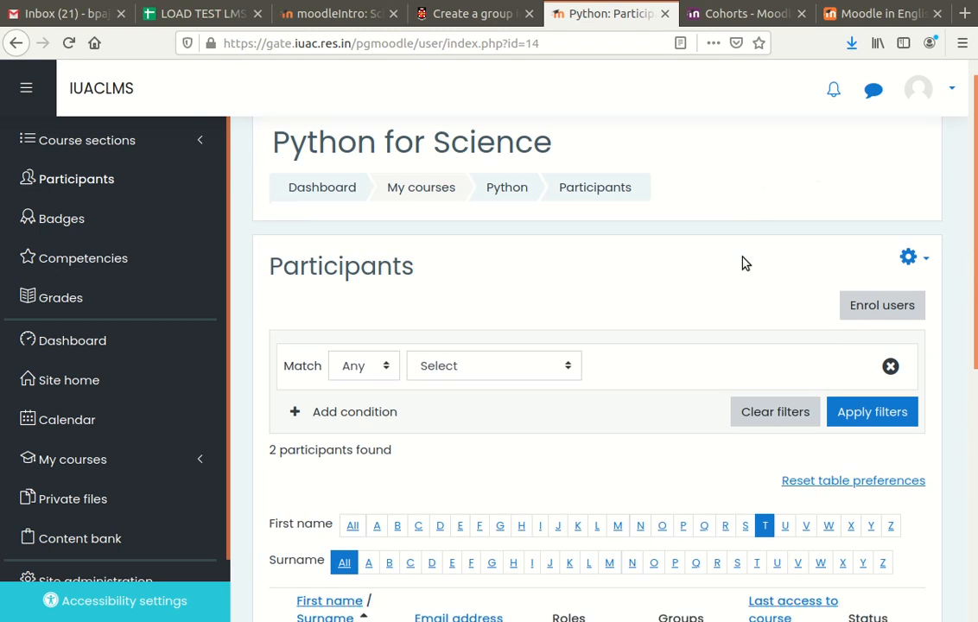
scroll(778, 259, up, 1)
scroll(738, 343, down, 2)
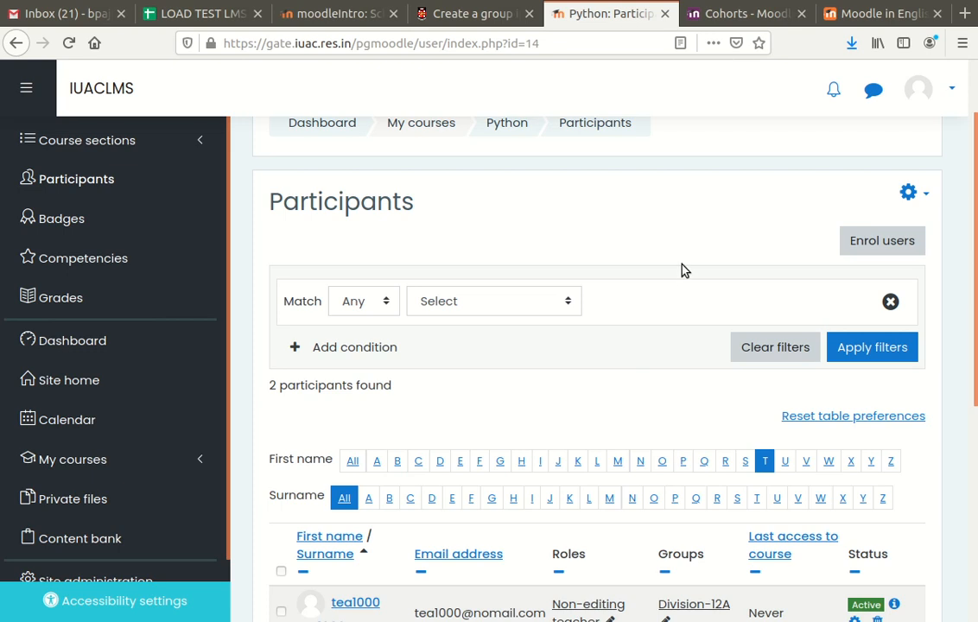
scroll(704, 273, up, 2)
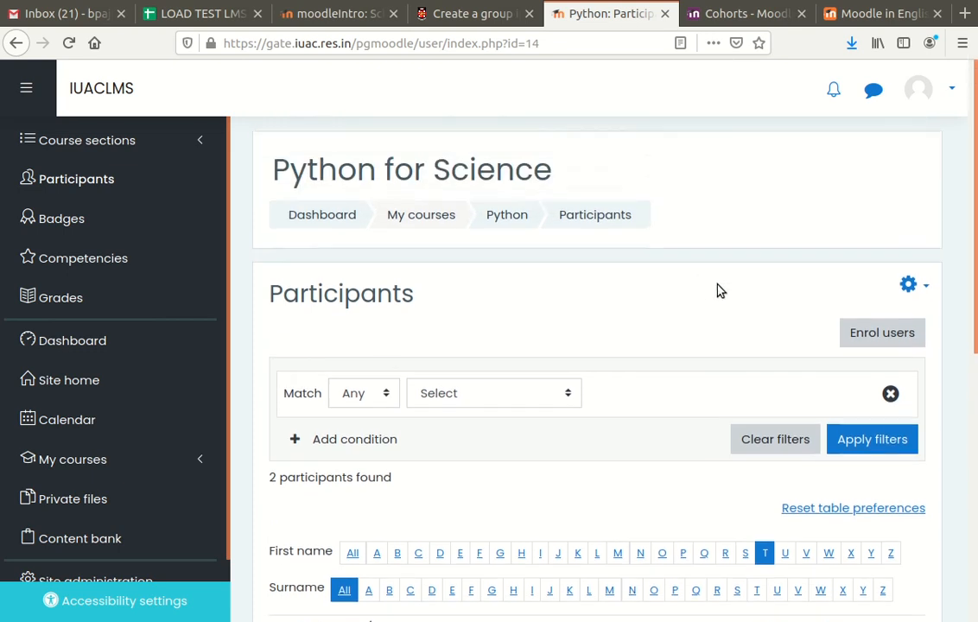